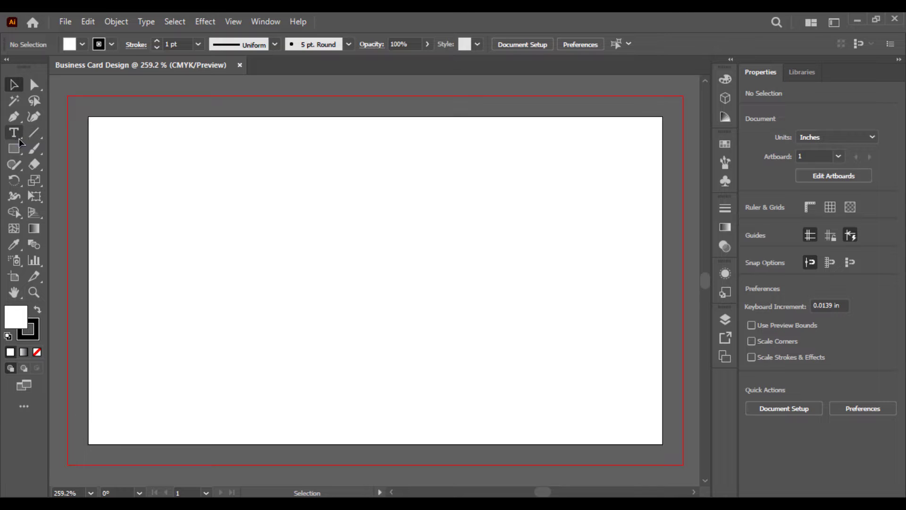
Paint a wavy S-shaped brush stroke down the card, redrawing it until it runs past the bottom edge
left_click(34, 148)
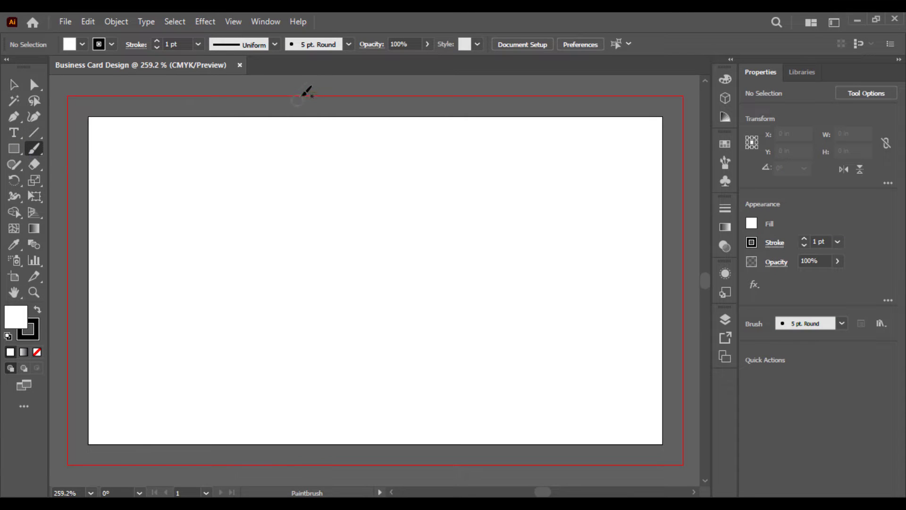
mouse_move(308, 86)
left_mouse_down()
mouse_move(269, 138)
mouse_move(278, 172)
mouse_move(321, 208)
mouse_move(283, 286)
mouse_move(273, 377)
left_mouse_up()
key("ctrl+z")
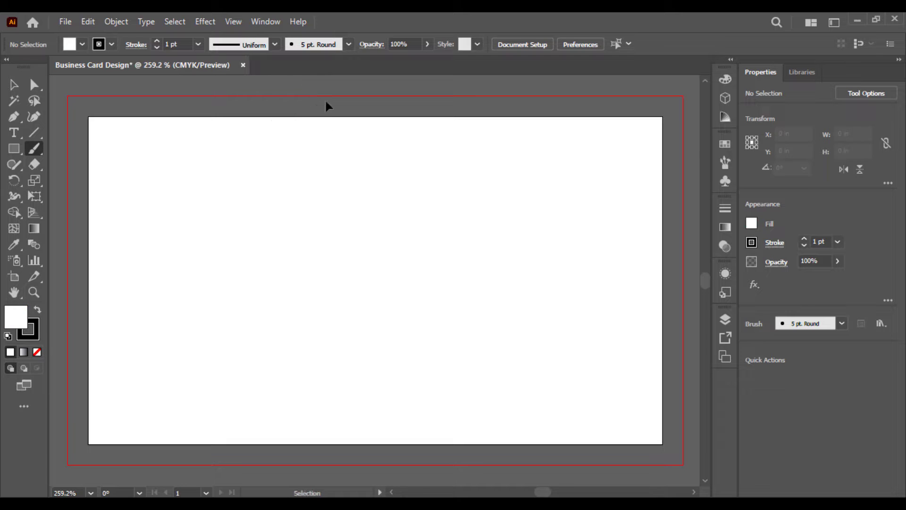
mouse_move(336, 78)
left_mouse_down()
mouse_move(292, 117)
mouse_move(305, 170)
mouse_move(268, 250)
mouse_move(248, 357)
mouse_move(333, 493)
left_mouse_up()
key("ctrl+z")
mouse_move(332, 87)
left_mouse_down()
mouse_move(251, 160)
mouse_move(222, 326)
mouse_move(268, 486)
left_mouse_up()
key("ctrl+z")
mouse_move(333, 83)
left_mouse_down()
mouse_move(306, 108)
mouse_move(268, 207)
mouse_move(374, 250)
mouse_move(267, 300)
mouse_move(259, 404)
mouse_move(295, 462)
mouse_move(333, 492)
mouse_move(364, 491)
left_mouse_up()
mouse_move(313, 251)
left_mouse_down()
mouse_move(305, 249)
mouse_move(331, 285)
left_mouse_up()
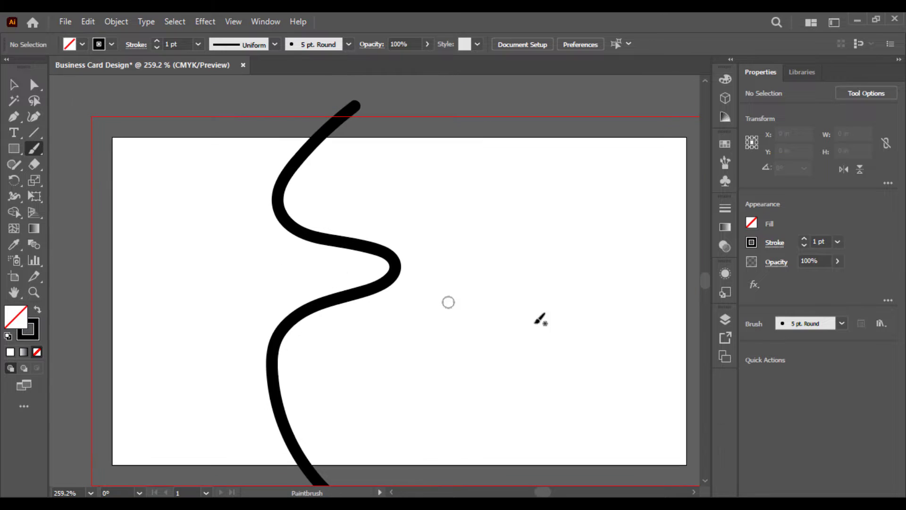
Select the S-curve and change its stroke colour to orange
left_click(752, 242)
left_click(16, 84)
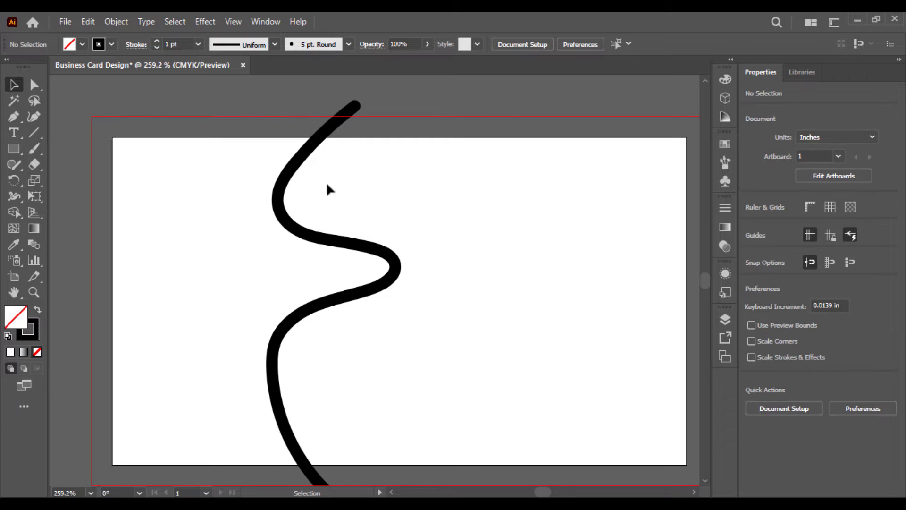
left_click(396, 262)
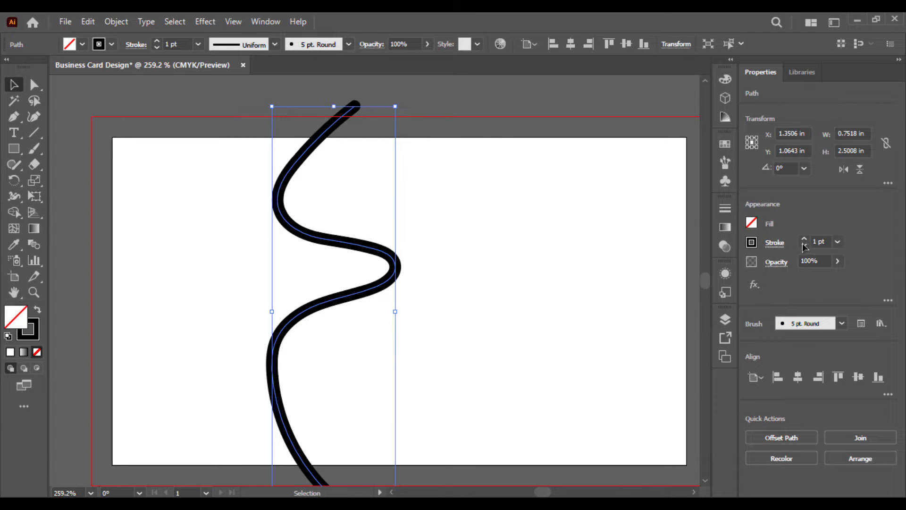
left_click(755, 243)
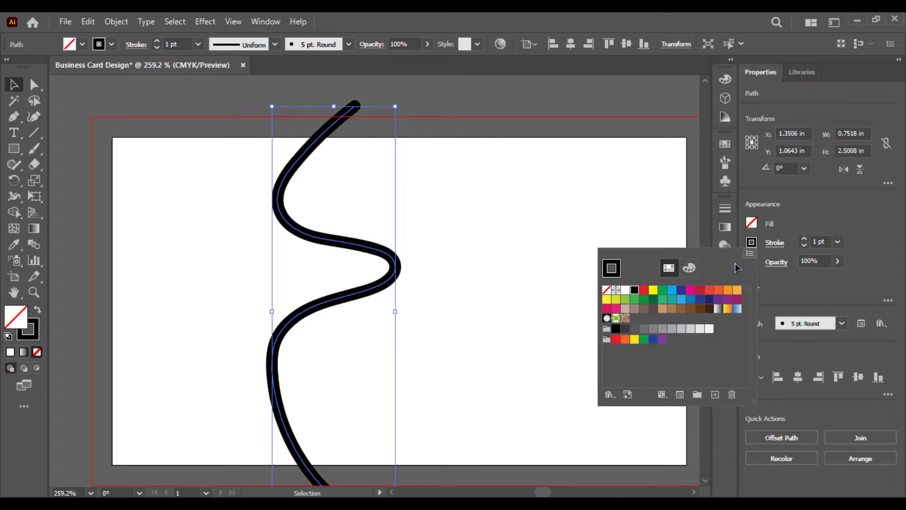
left_click(732, 289)
left_click_drag(421, 240, 327, 307)
Apply 3D (Classic) Extrude & Bevel to the stroke with a 28 pt extrude depth
left_click(205, 22)
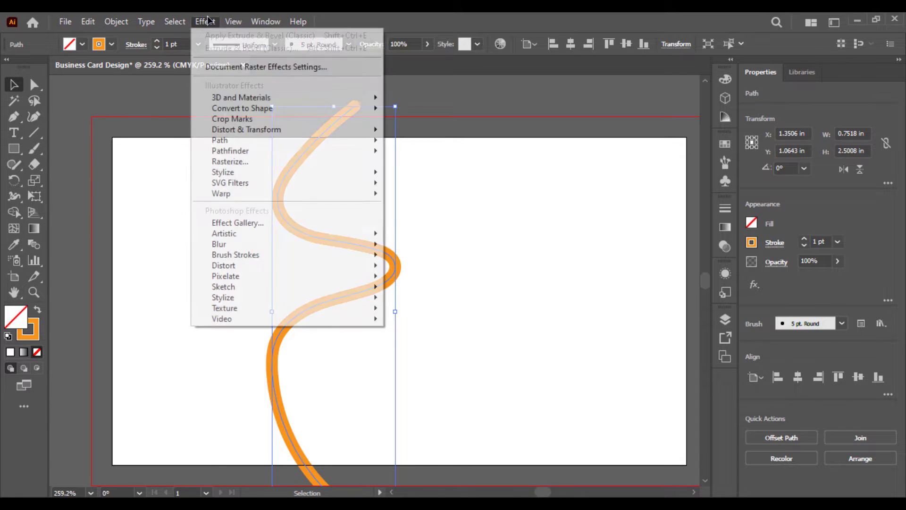
mouse_move(357, 98)
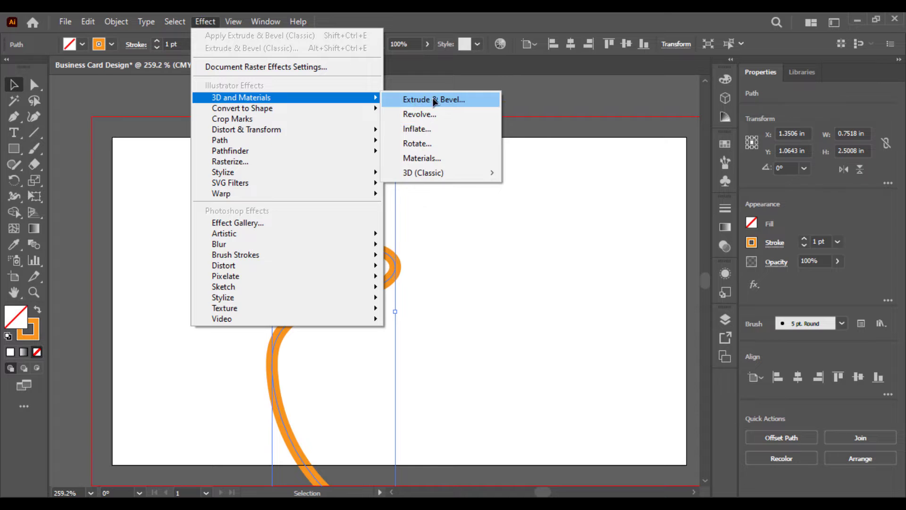
mouse_move(479, 175)
left_click(531, 173)
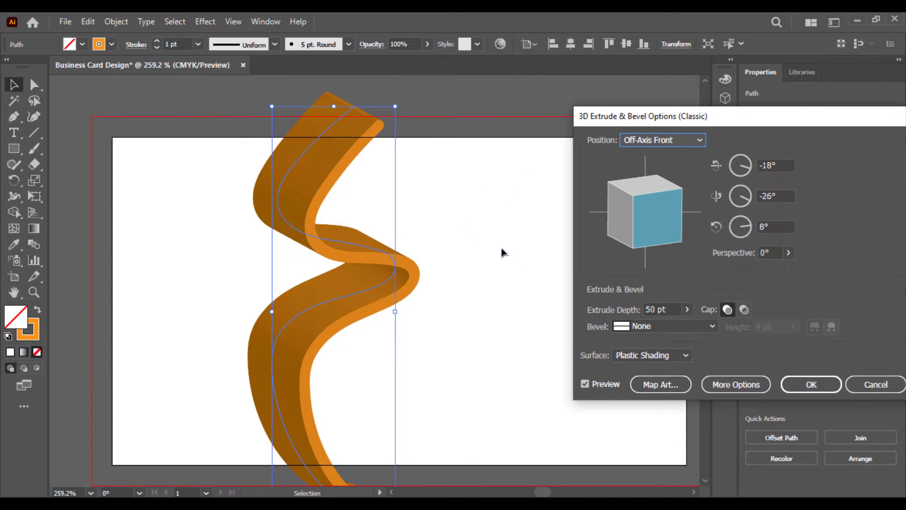
left_click(687, 309)
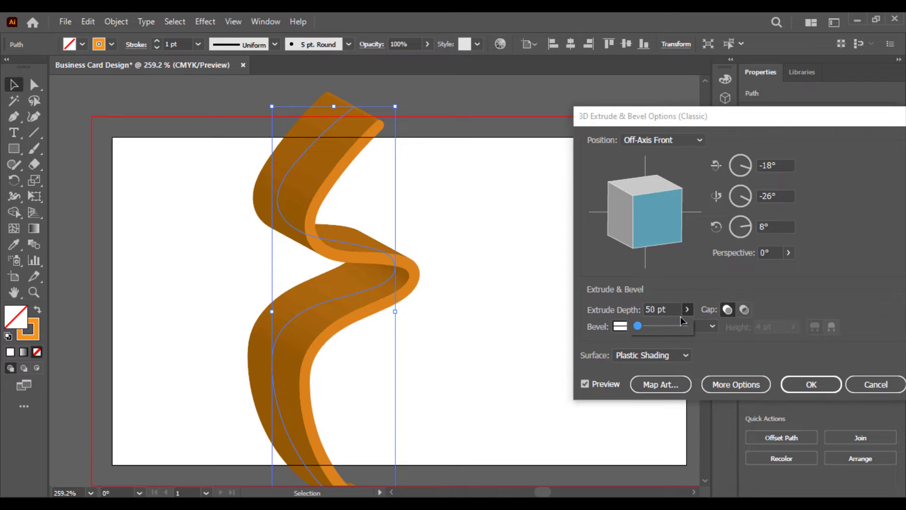
left_click_drag(637, 330, 637, 332)
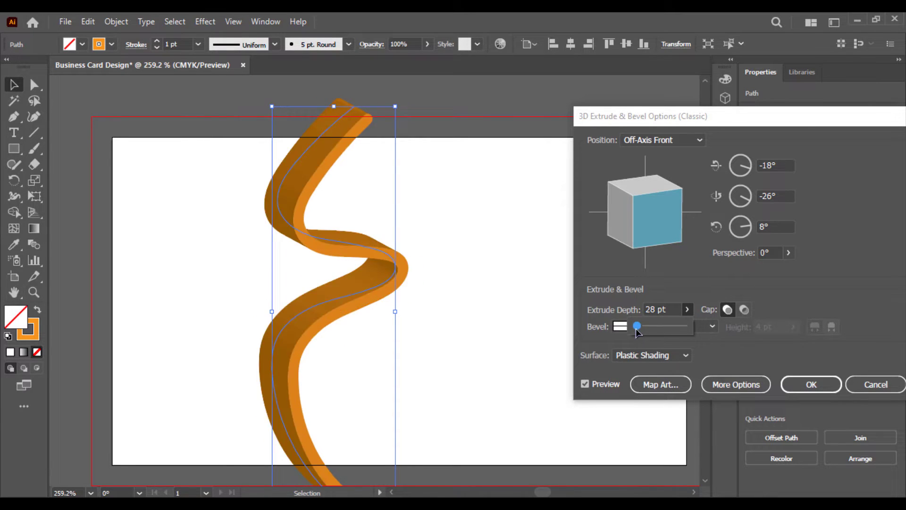
left_click(438, 288)
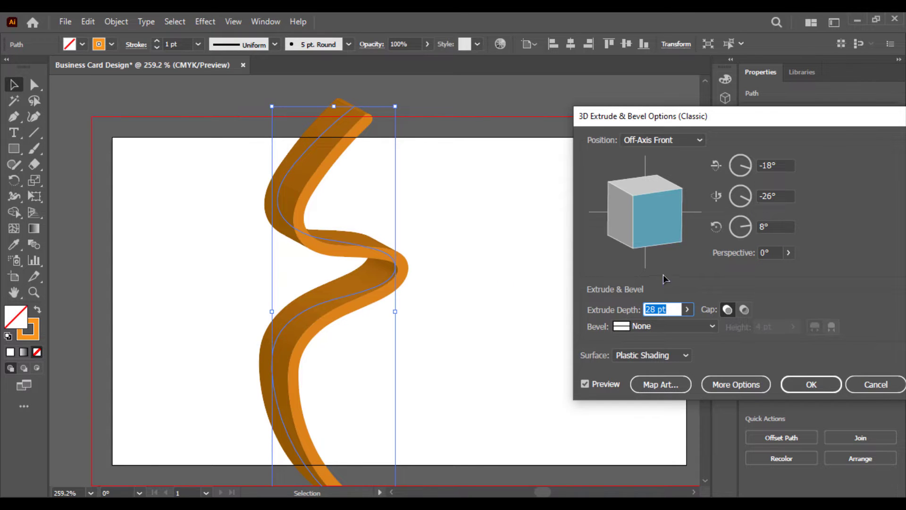
Set perspective to 67° and Diffuse Shading, tilt the ribbon to a custom angle, and confirm
left_click(788, 252)
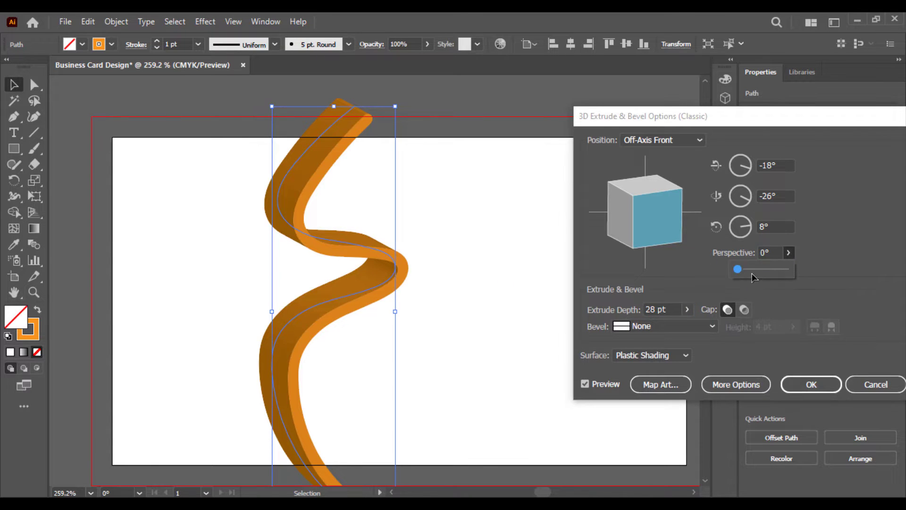
left_click_drag(735, 269, 759, 271)
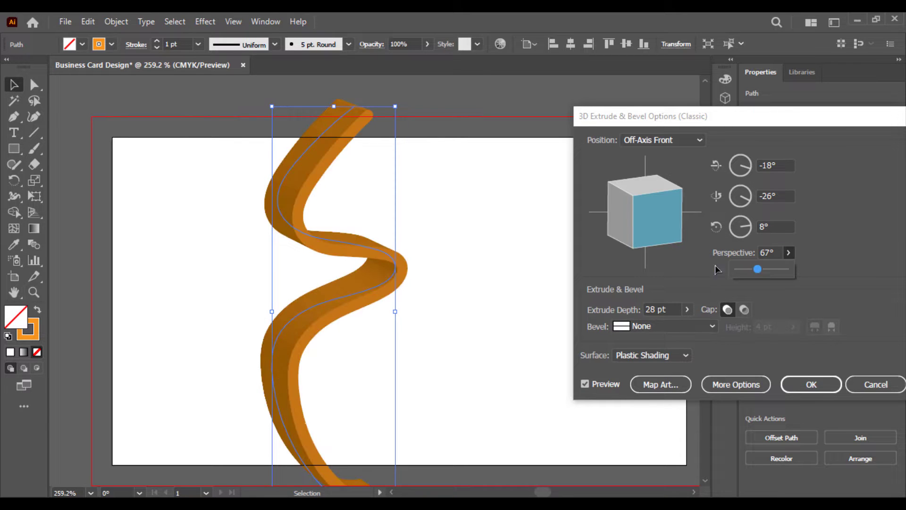
left_click(651, 355)
left_click(645, 398)
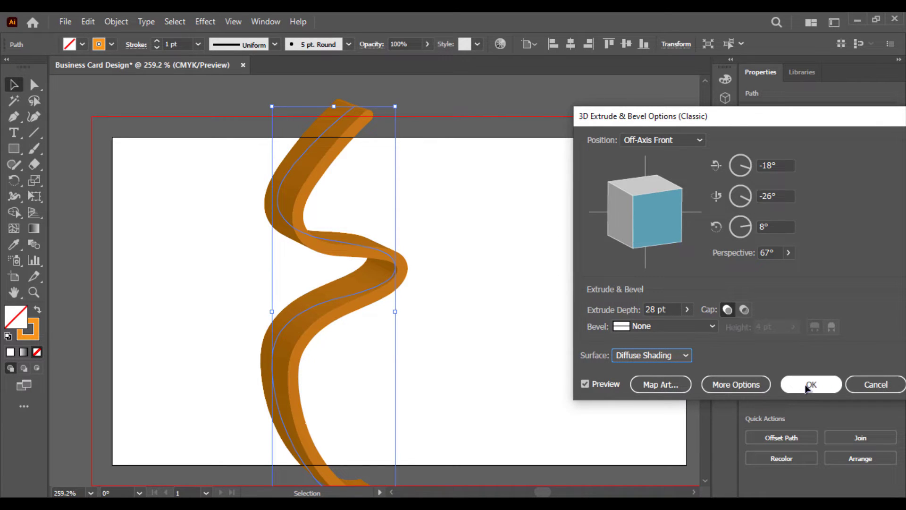
left_click_drag(679, 249, 665, 238)
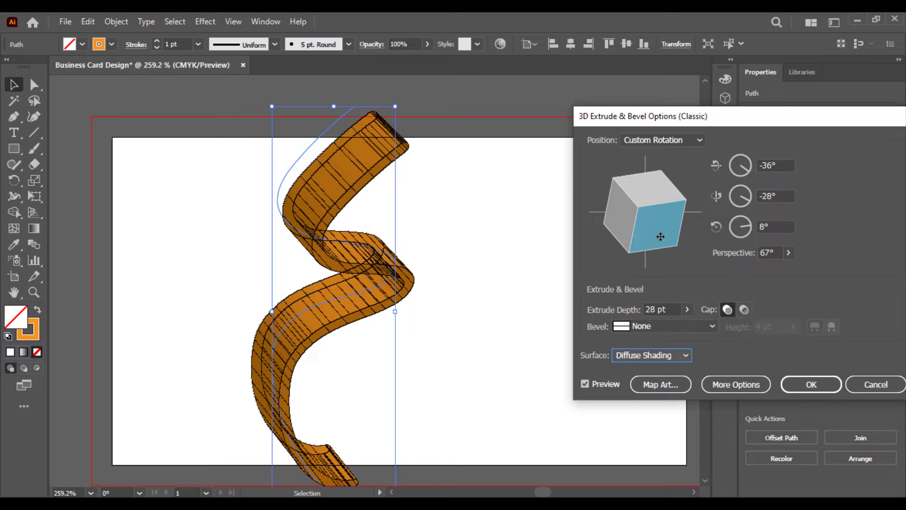
mouse_move(660, 236)
left_mouse_down()
mouse_move(652, 232)
mouse_move(663, 237)
mouse_move(661, 222)
left_mouse_up()
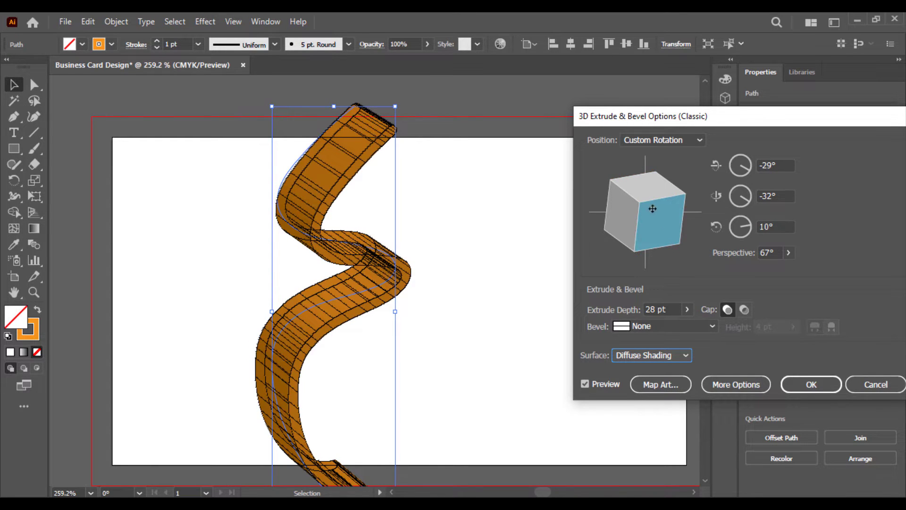
left_click_drag(654, 239, 649, 241)
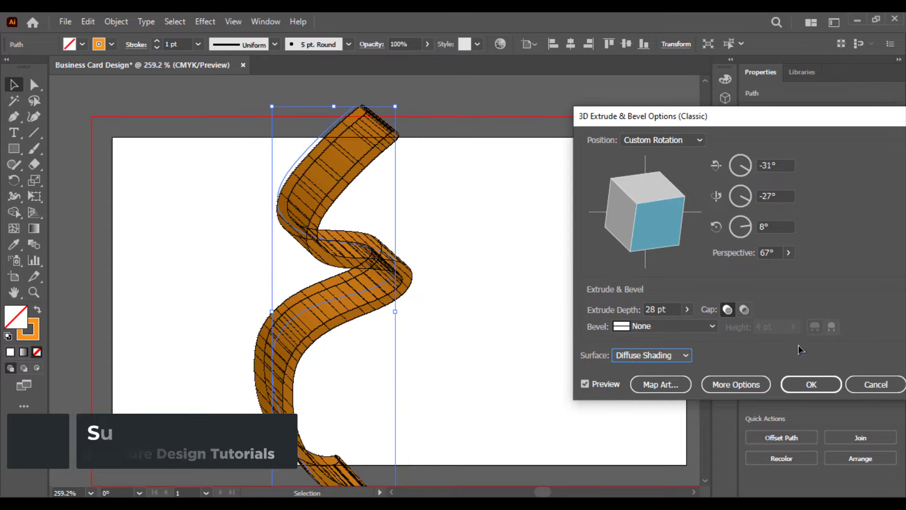
left_click(803, 382)
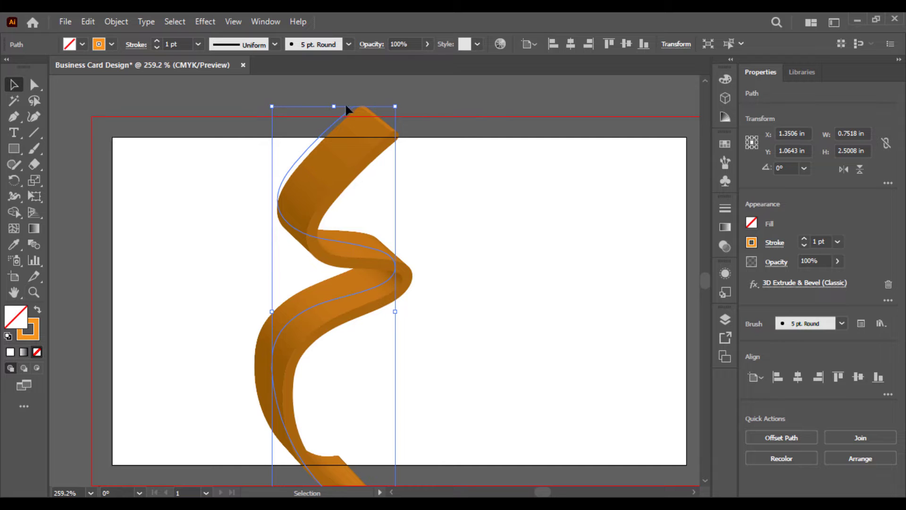
Try stretching the ribbon from its top, adjust the zoom, then undo the stretch
mouse_move(336, 107)
left_mouse_down()
mouse_move(339, 88)
mouse_move(339, 108)
left_mouse_up()
key("alt+shift")
scroll(339, 88, "up", 1)
scroll(338, 111, "up", 1)
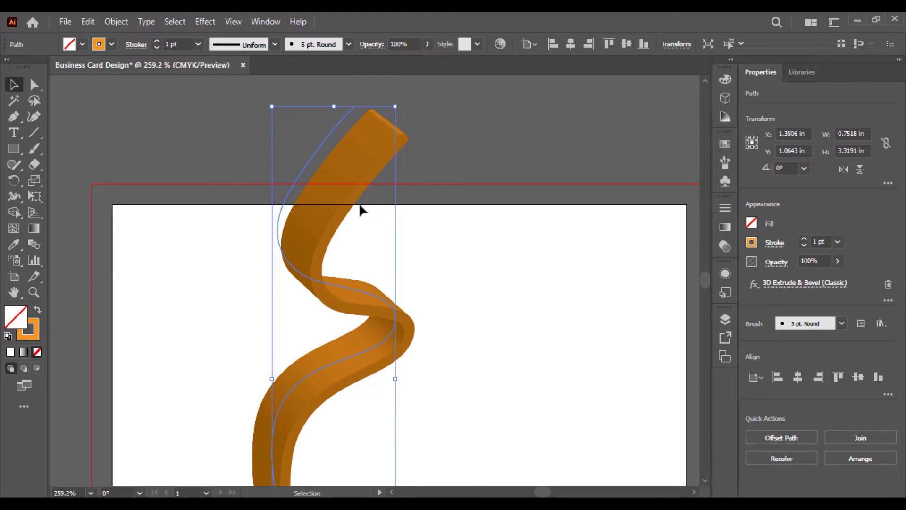
key("a")
key("ctrl+minus")
key("ctrl+plus")
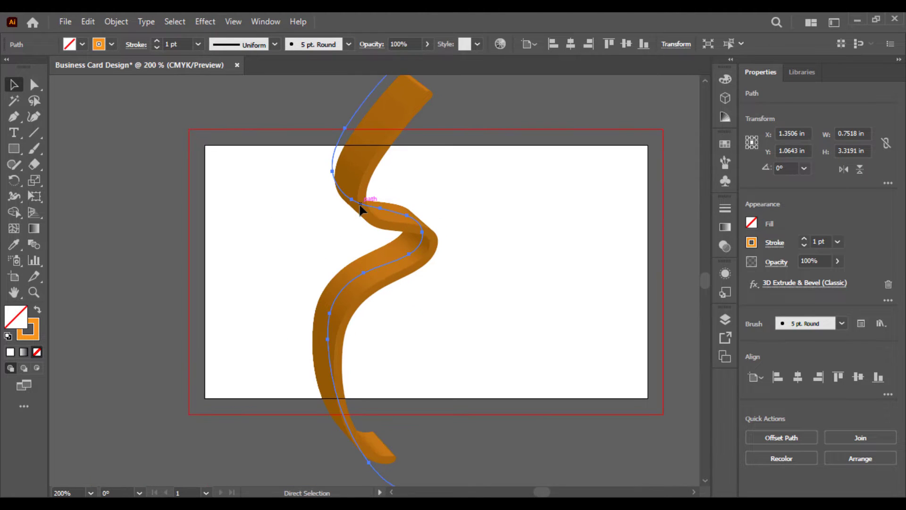
key("ctrl+z")
key("v")
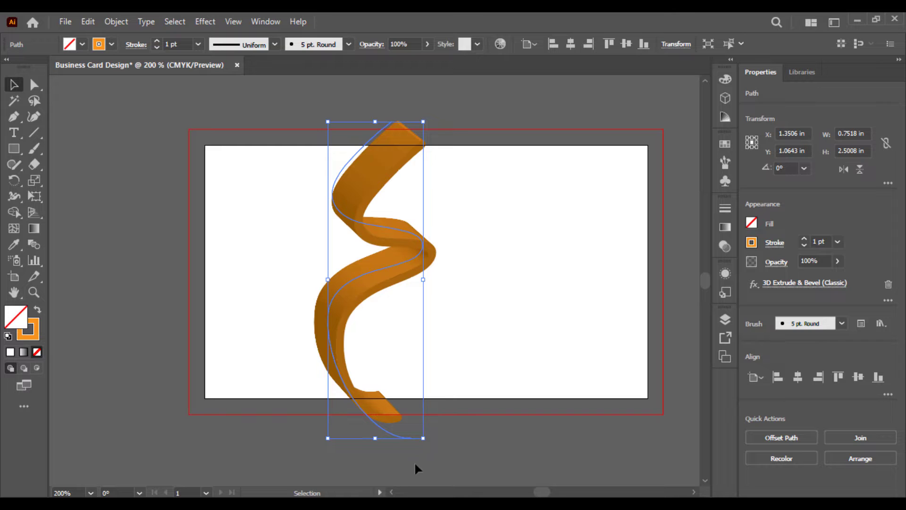
Scale the ribbon proportionally to about 3.25 in tall and nudge it slightly down
left_click_drag(423, 437, 437, 420)
left_click_drag(336, 220, 307, 307)
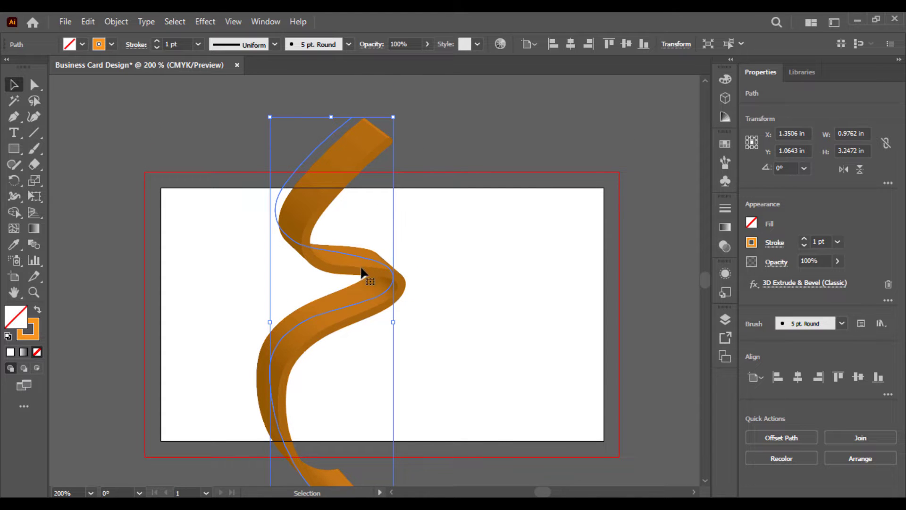
left_click_drag(347, 263, 350, 274)
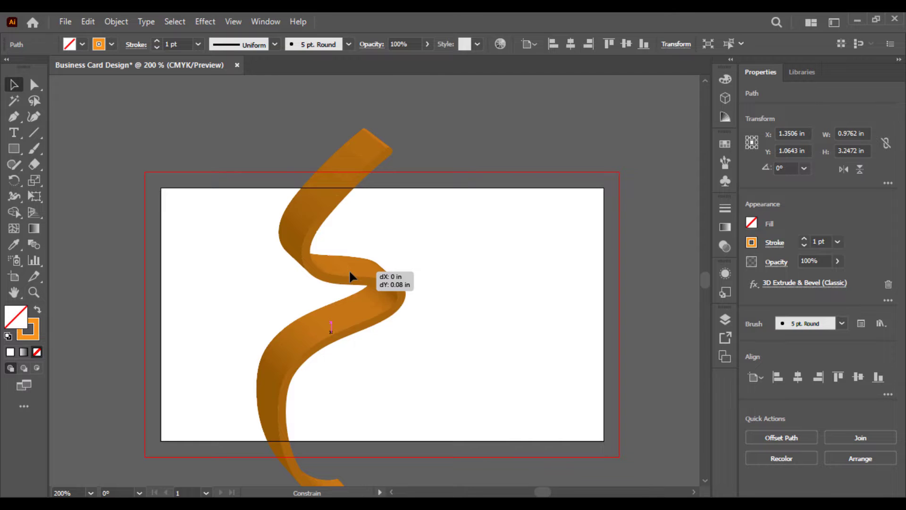
left_click_drag(350, 276, 350, 276)
scroll(394, 269, "up", 2)
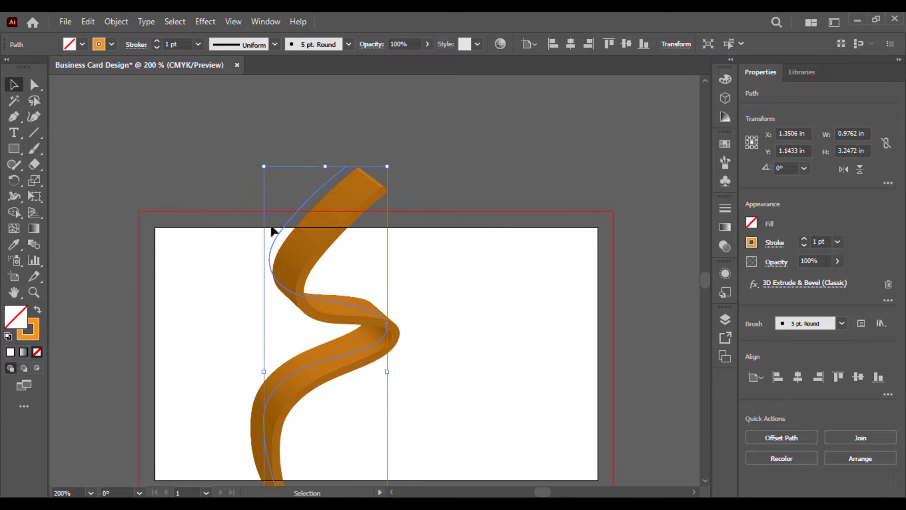
Expand the 3D ribbon and ungroup it repeatedly into separate pieces
left_click(116, 22)
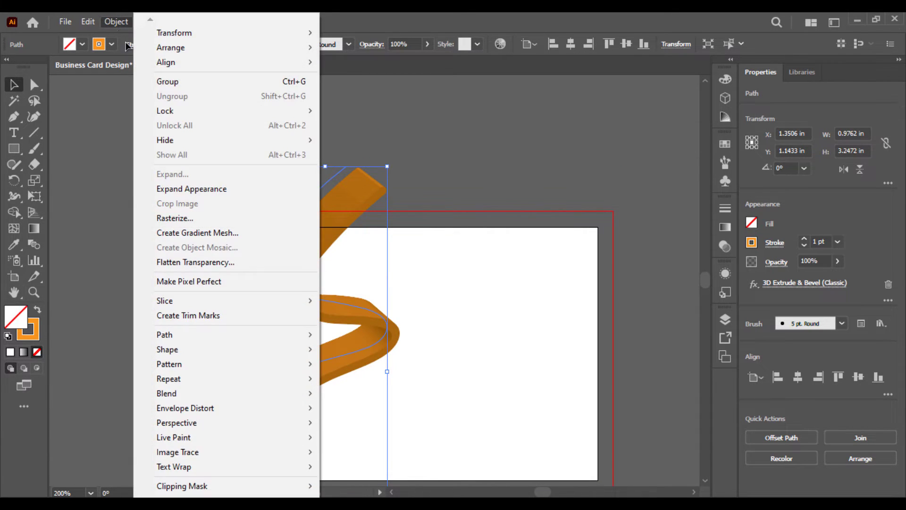
left_click(205, 188)
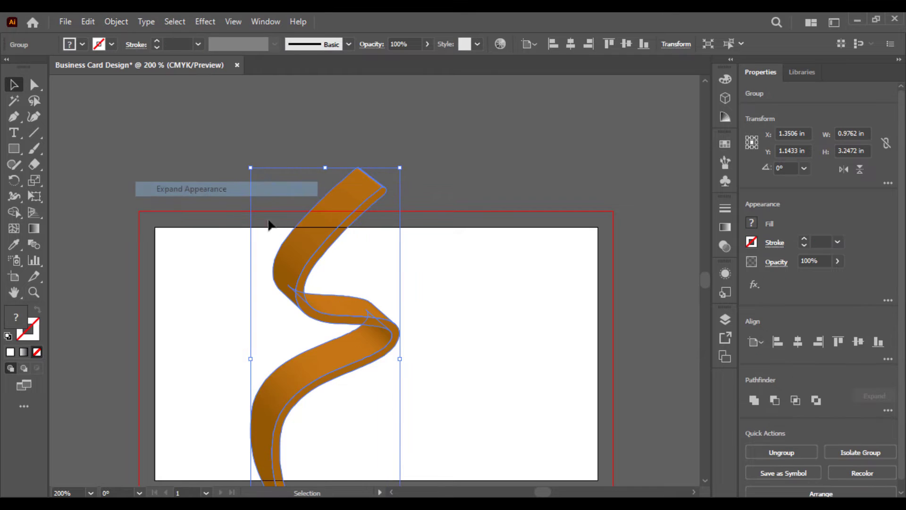
left_click(446, 170)
left_click(307, 283)
scroll(307, 264, "down", 2)
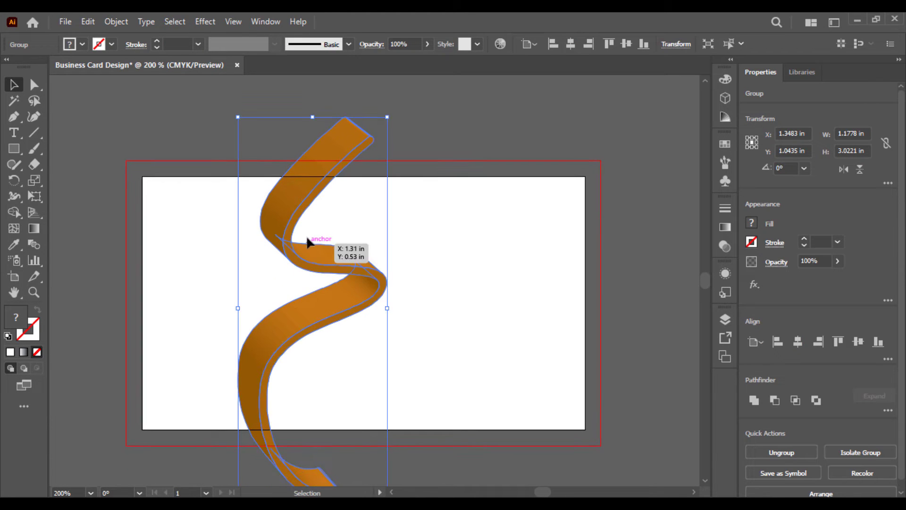
right_click(307, 249)
left_click(357, 360)
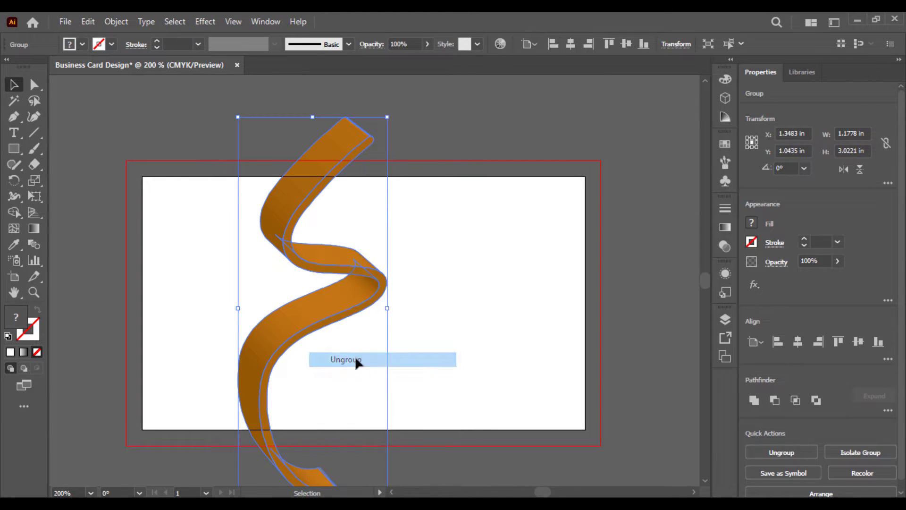
right_click(303, 251)
left_click(305, 359)
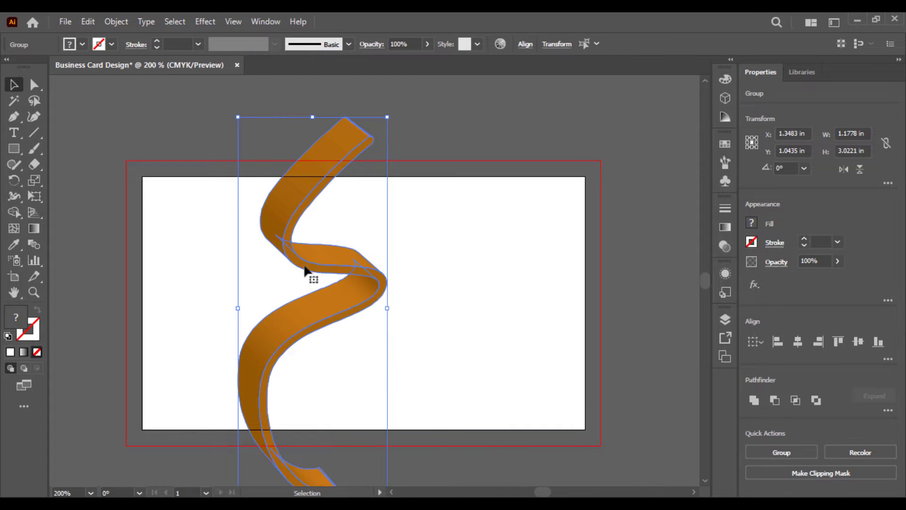
right_click(304, 268)
left_click(399, 114)
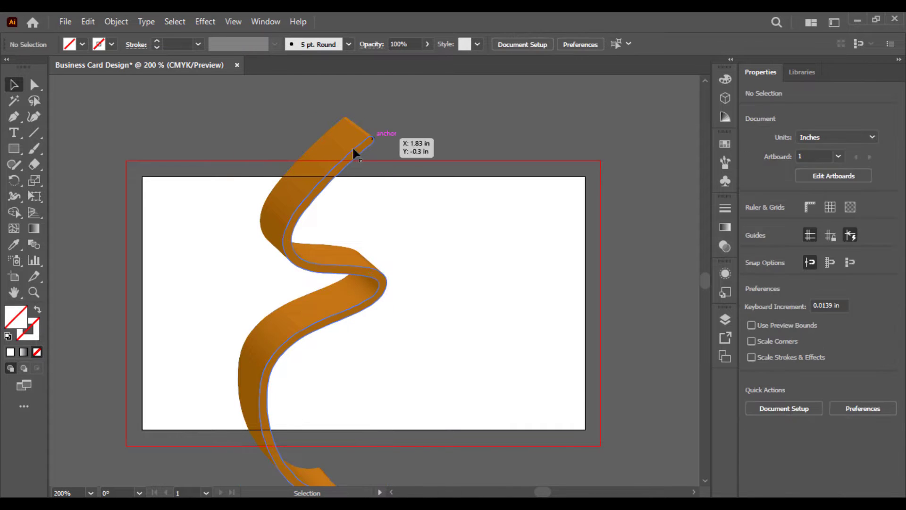
Merge the top piece, middle fold and lower piece each into one solid shape with Pathfinder Unite
left_click(328, 153)
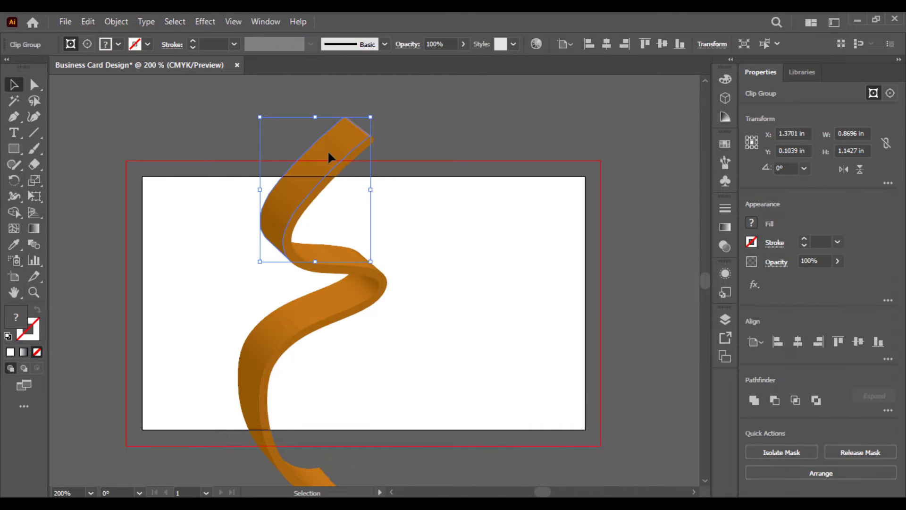
left_click(753, 401)
left_click(370, 266)
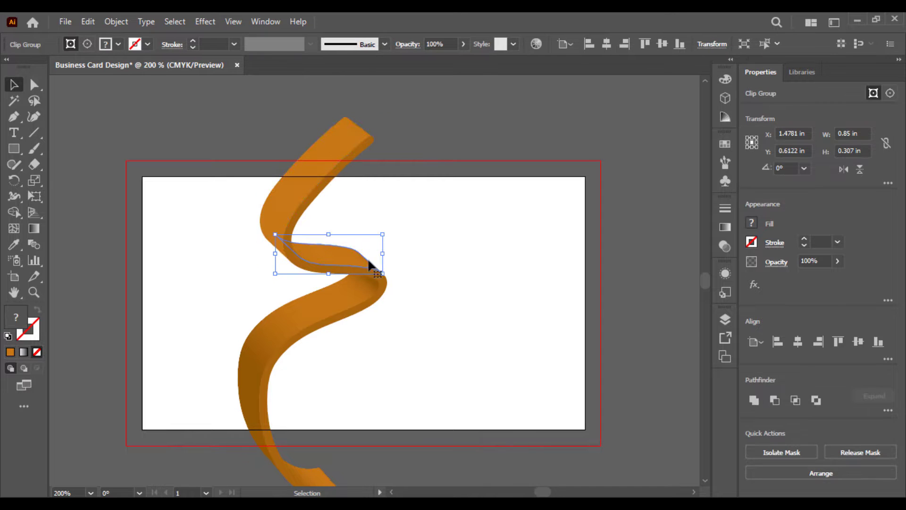
left_click(753, 400)
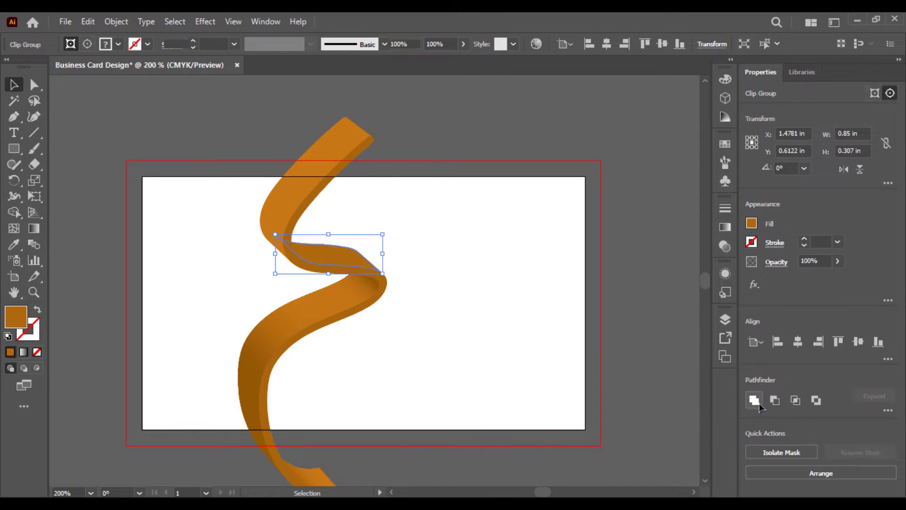
left_click(324, 307)
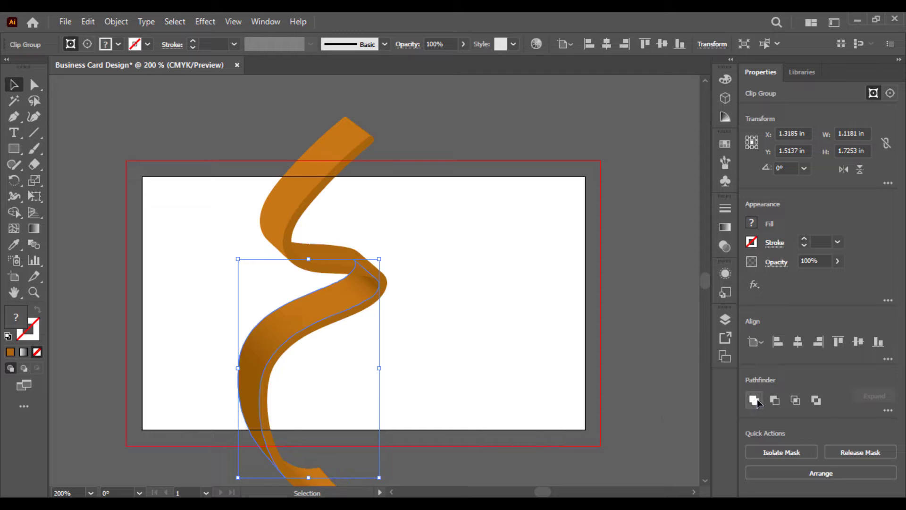
left_click(753, 400)
left_click(409, 340)
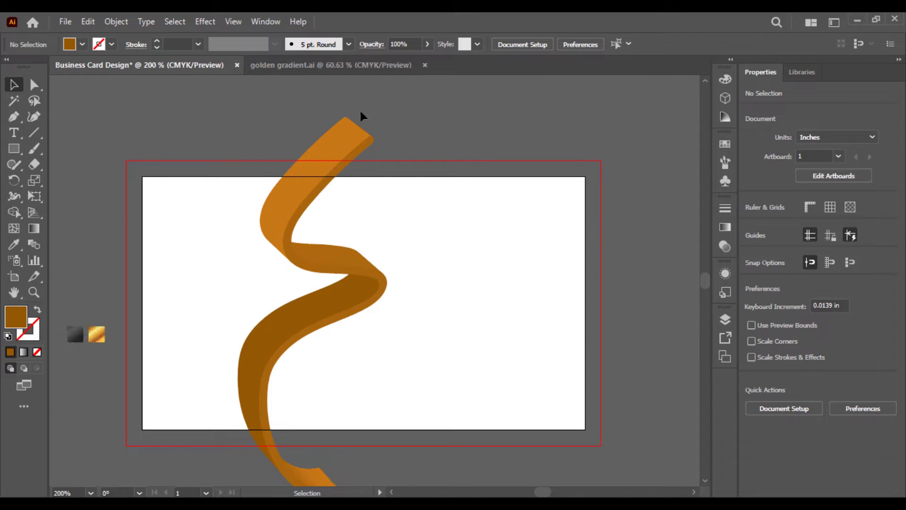
Select all three ribbon pieces and eyedrop the gold gradient sample onto them
left_click(309, 181)
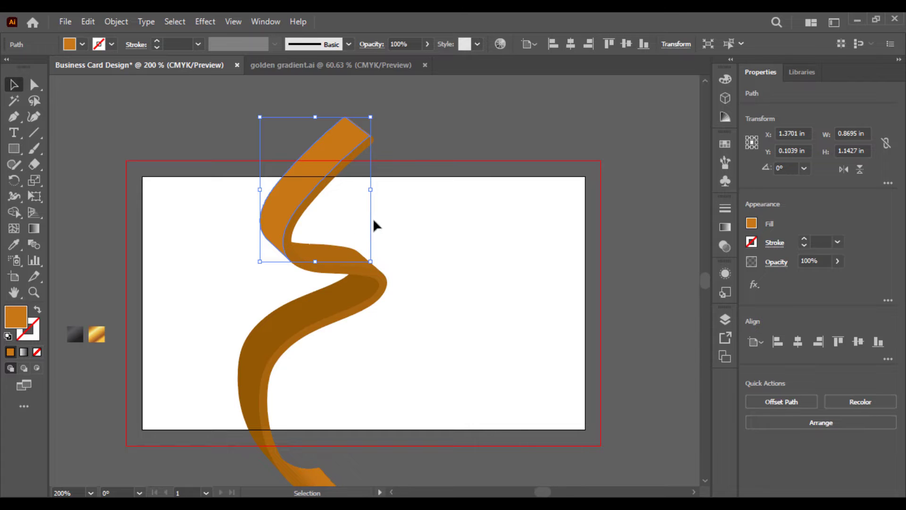
left_click(364, 203)
left_click(299, 204)
left_click(344, 258, "shift")
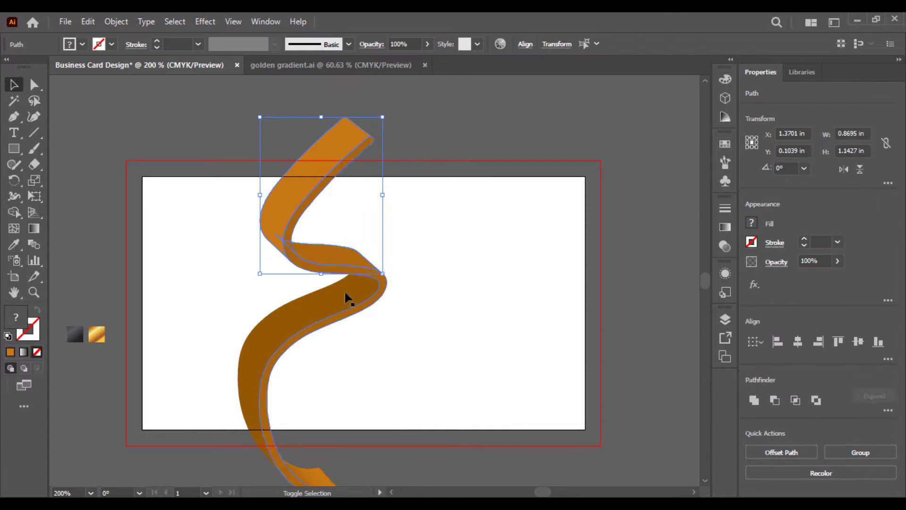
left_click(325, 309, "shift")
key("i")
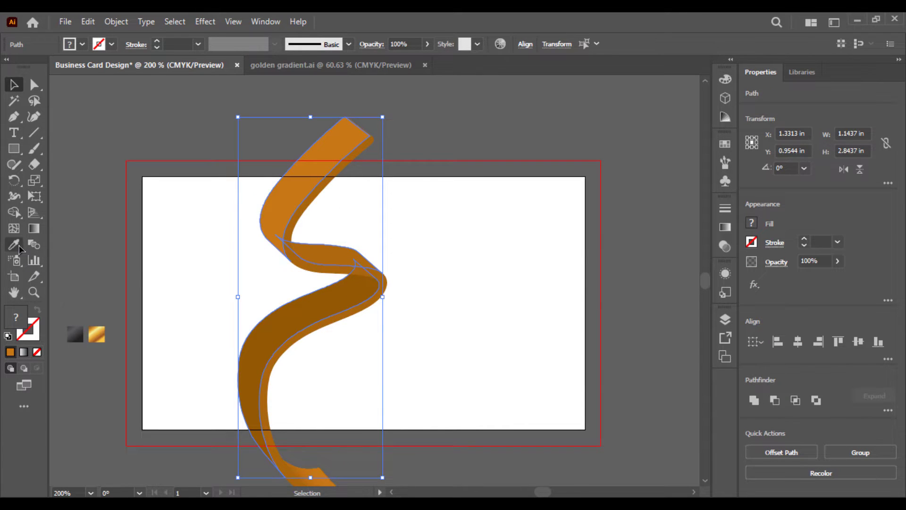
left_click(97, 334)
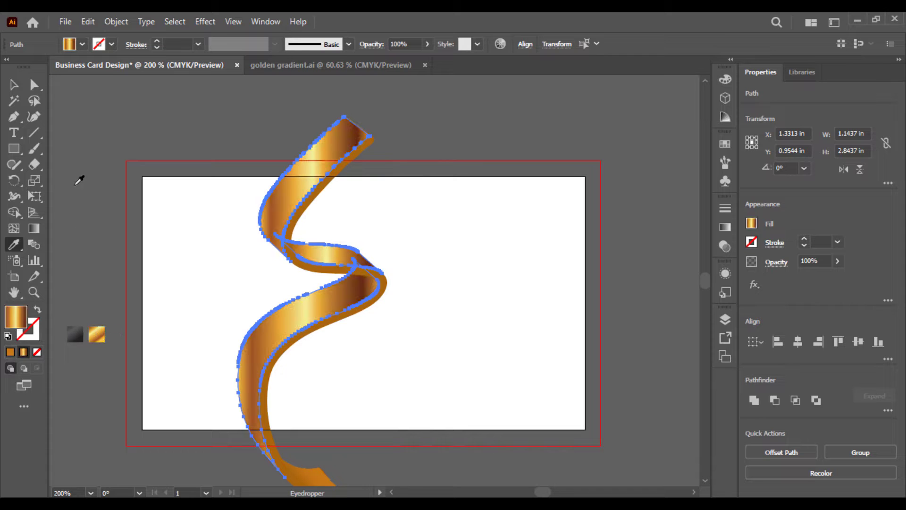
Drag the gold gradient diagonally across the ribbon, then deselect
left_click(33, 229)
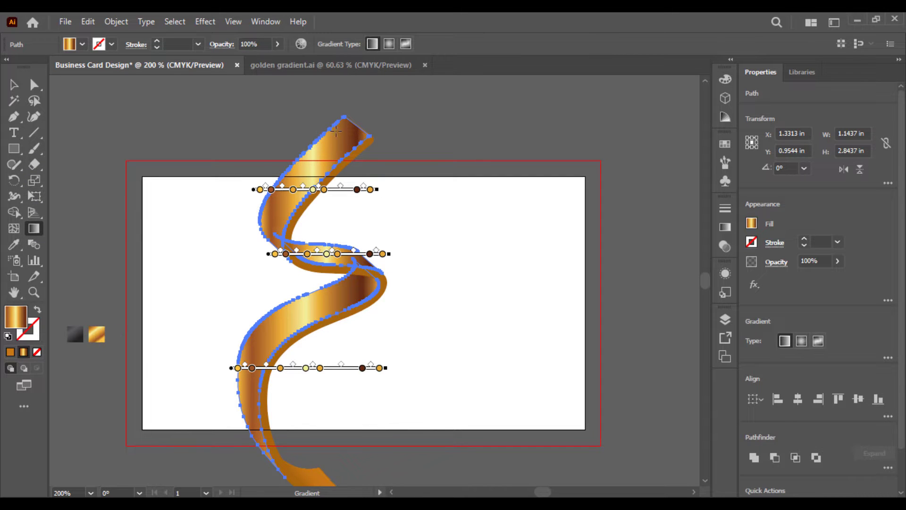
left_click_drag(377, 112, 253, 258)
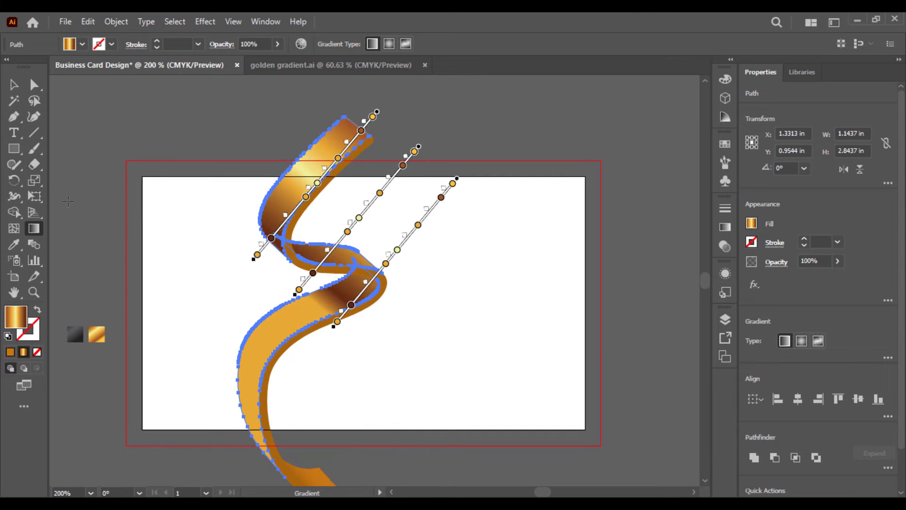
left_click(14, 85)
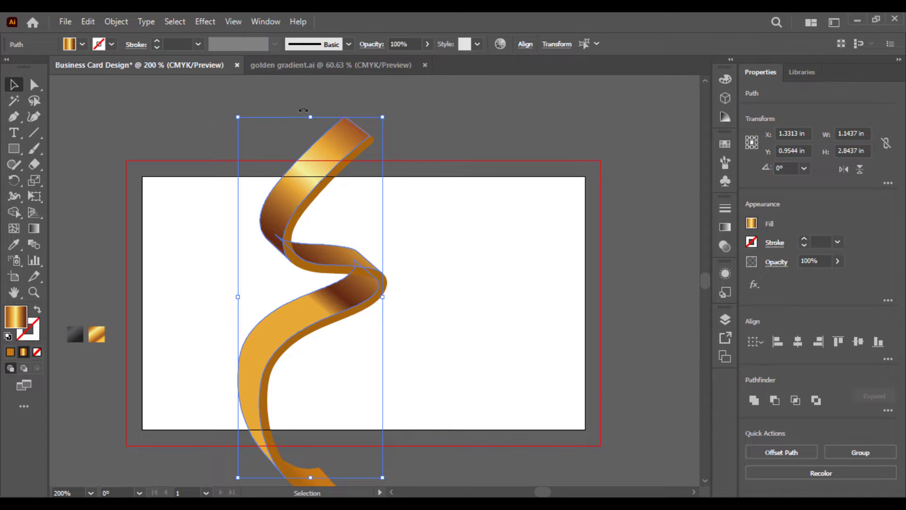
left_click(316, 101)
Re-angle the upper ribbon piece's gold gradient to stretch further down the piece
left_click(328, 158)
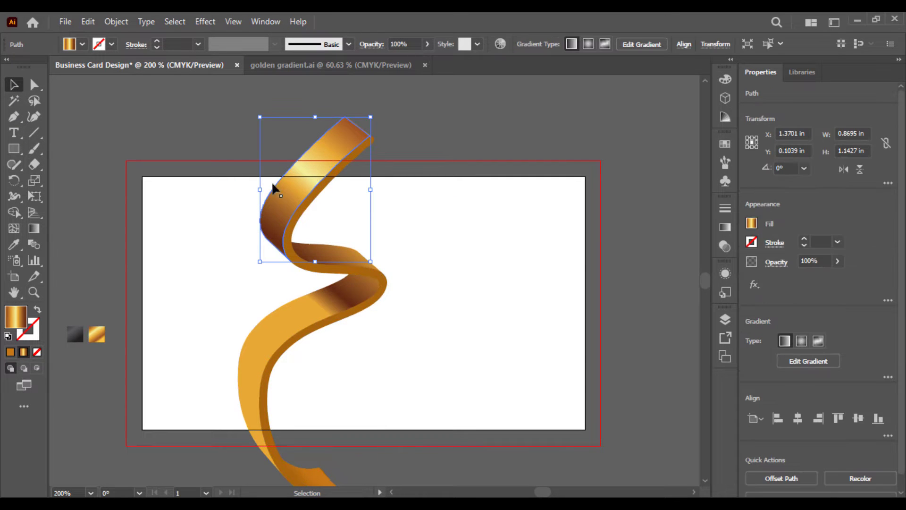
left_click(33, 228)
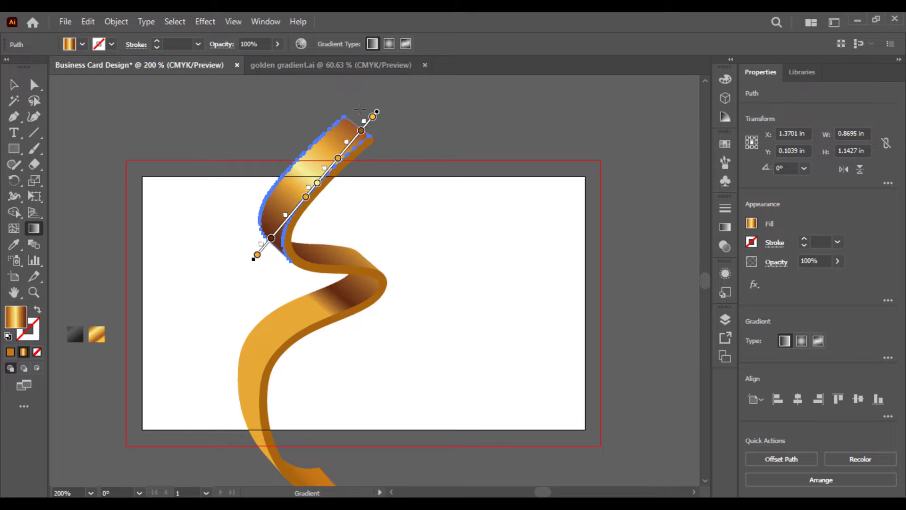
mouse_move(257, 255)
left_mouse_down()
mouse_move(273, 297)
mouse_move(303, 321)
mouse_move(278, 312)
left_mouse_up()
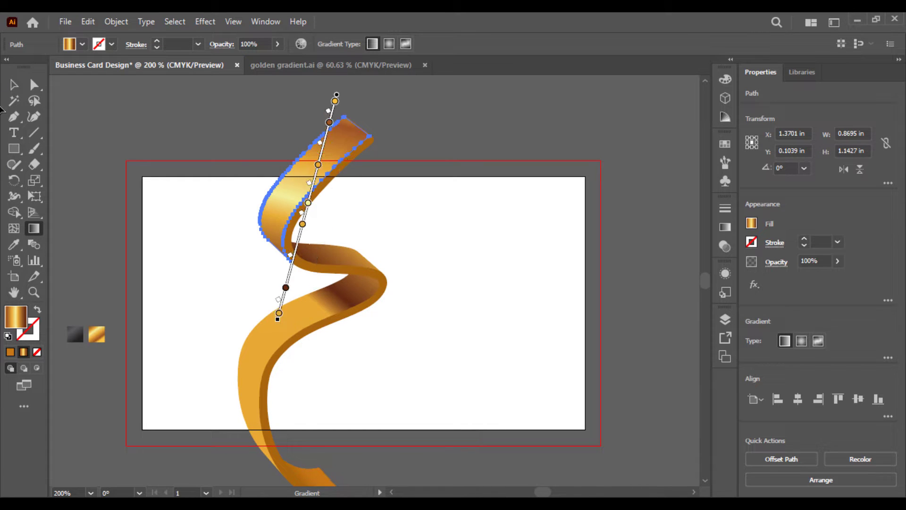
left_click(15, 85)
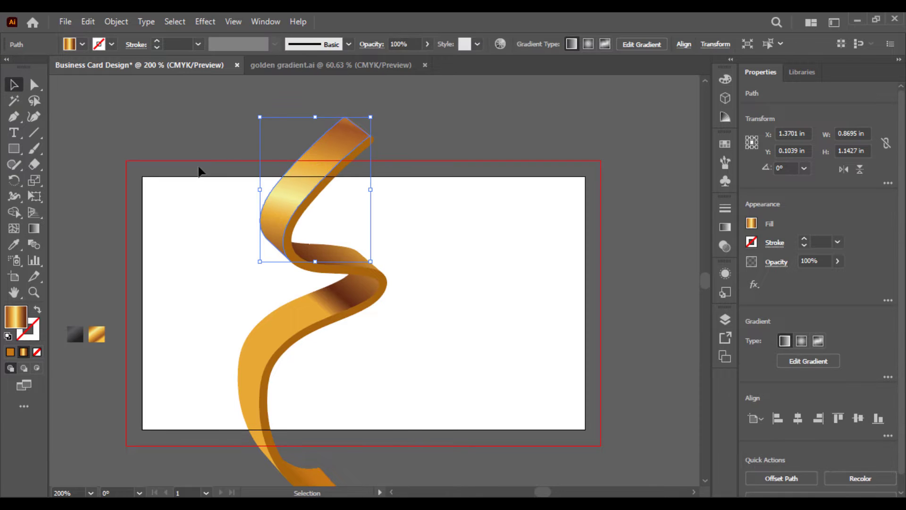
left_click(199, 126)
Redraw the middle fold's gradient left to right along its length and shift its highlights left
left_click(352, 261)
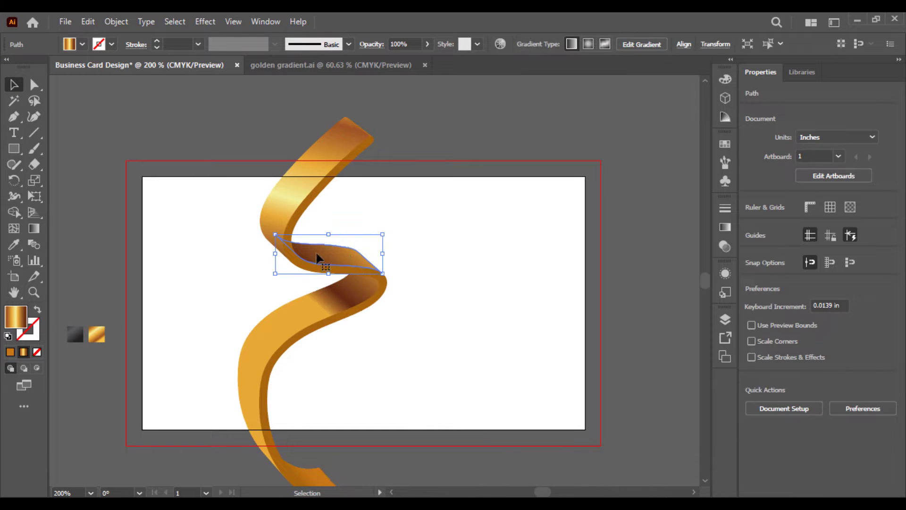
left_click(33, 229)
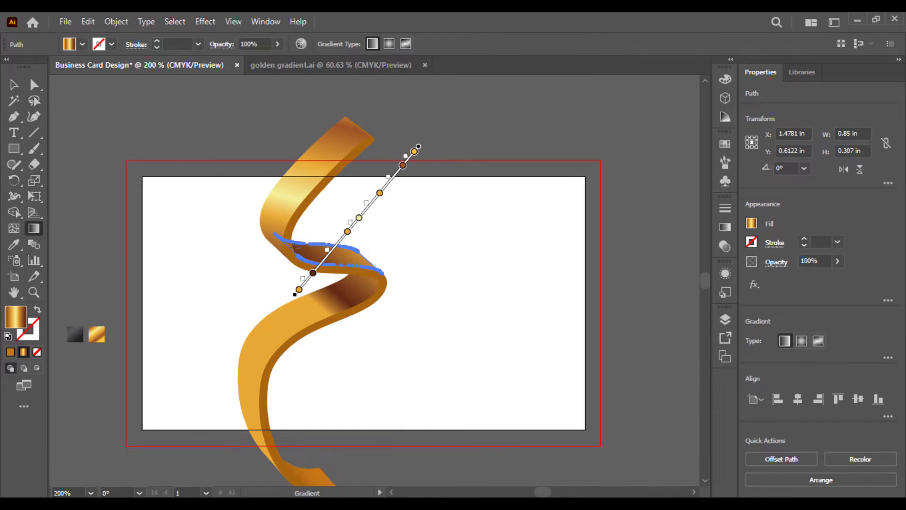
mouse_move(287, 246)
left_mouse_down()
mouse_move(435, 277)
mouse_move(516, 330)
mouse_move(489, 279)
left_mouse_up()
left_click_drag(328, 255, 297, 251)
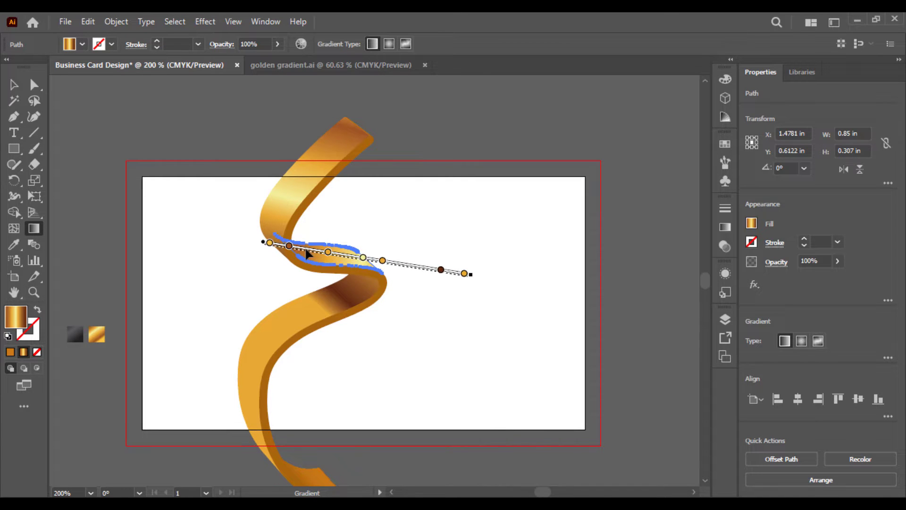
left_click_drag(445, 289, 451, 293)
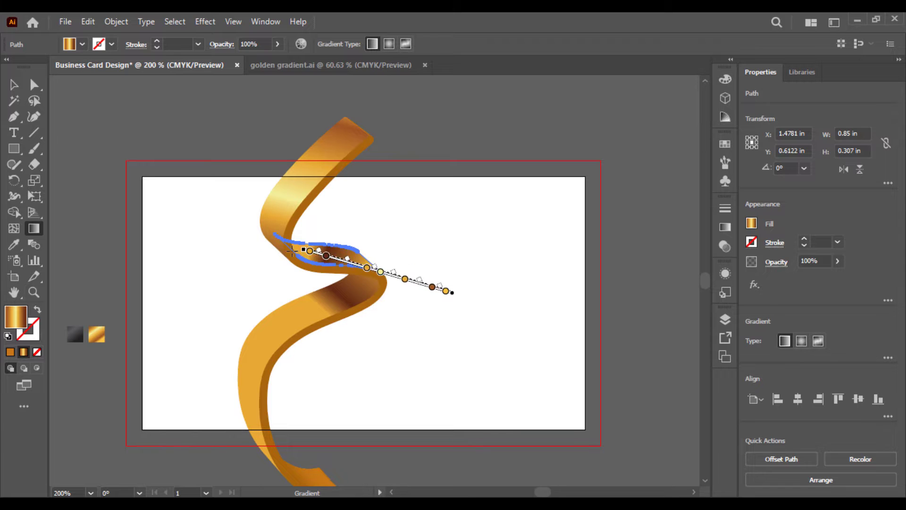
mouse_move(253, 239)
left_mouse_down()
mouse_move(235, 240)
mouse_move(257, 237)
left_mouse_up()
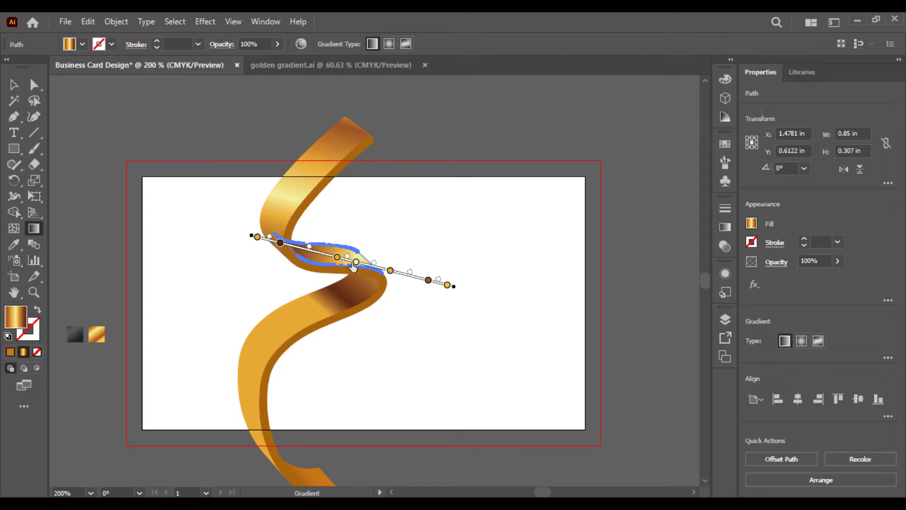
left_click_drag(353, 267, 326, 263)
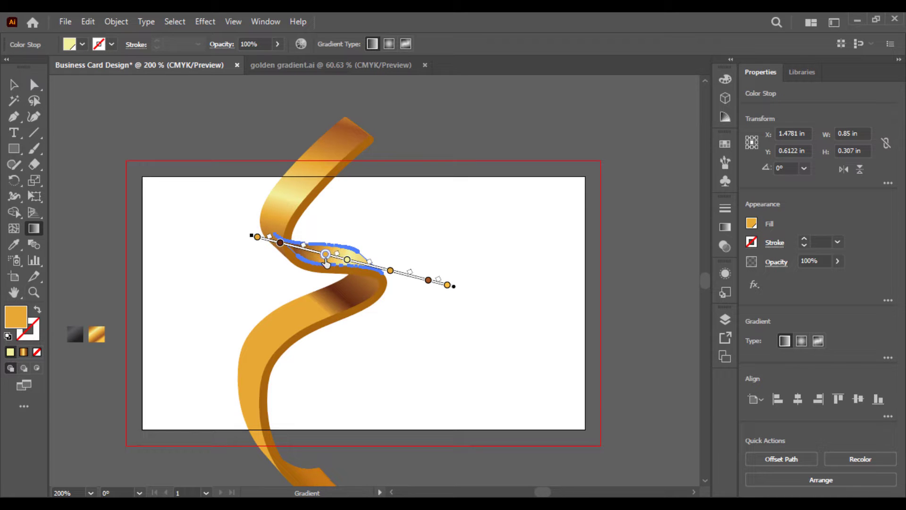
left_click(14, 84)
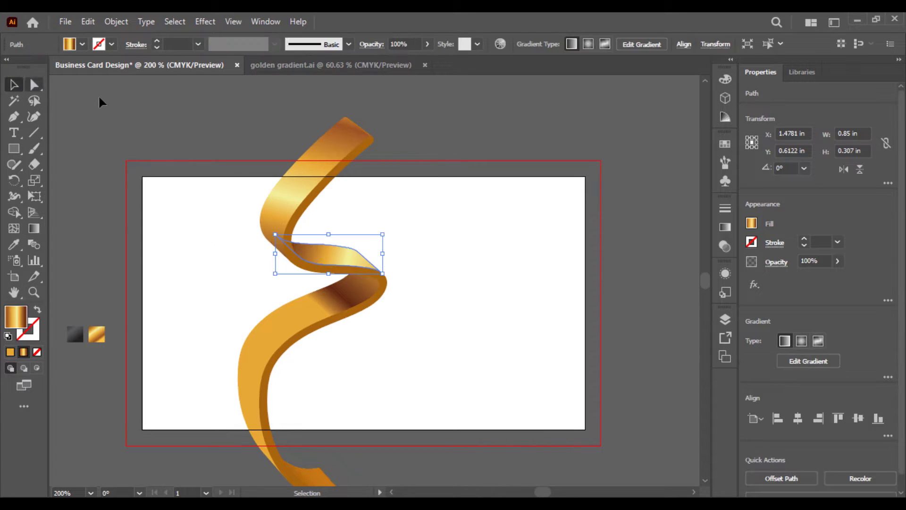
left_click(194, 202)
Redraw the lower ribbon piece's gradient to run nearly vertically from mid-ribbon to its bottom end
left_click(306, 324)
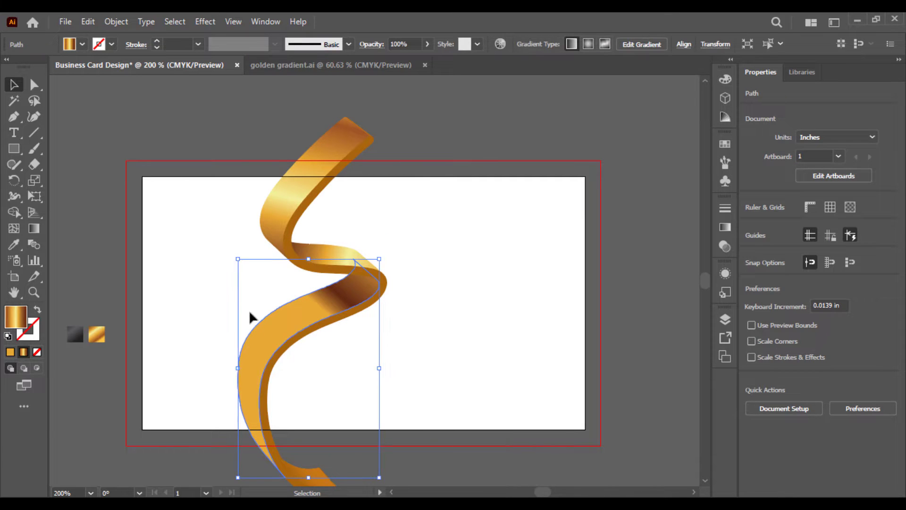
left_click(37, 229)
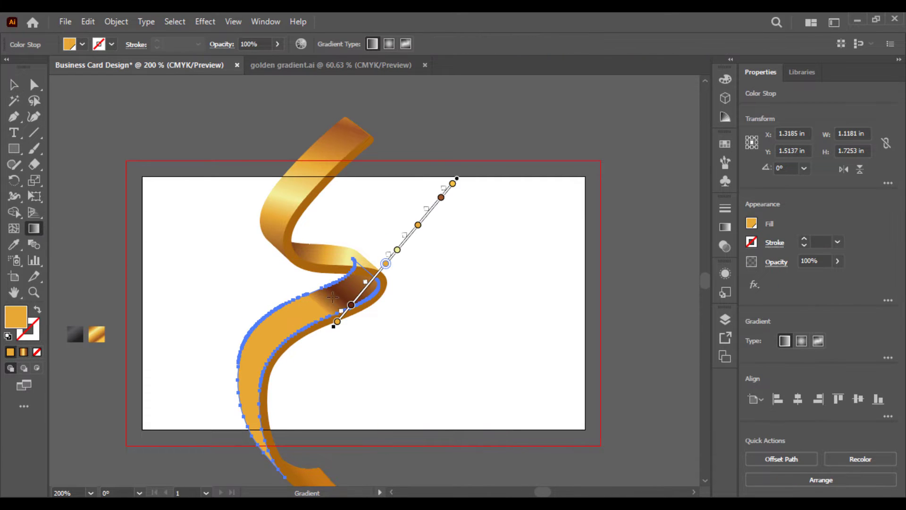
mouse_move(346, 289)
left_mouse_down()
mouse_move(283, 378)
mouse_move(286, 464)
mouse_move(324, 469)
mouse_move(305, 479)
left_mouse_up()
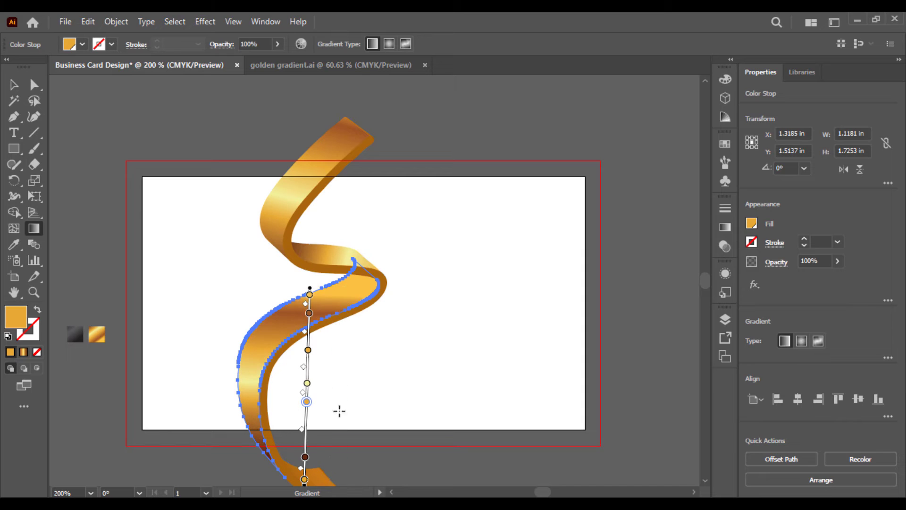
left_click_drag(309, 284, 300, 247)
mouse_move(381, 267)
left_mouse_down()
mouse_move(364, 333)
mouse_move(265, 436)
mouse_move(296, 442)
mouse_move(337, 489)
mouse_move(333, 481)
left_mouse_up()
key("ctrl+z")
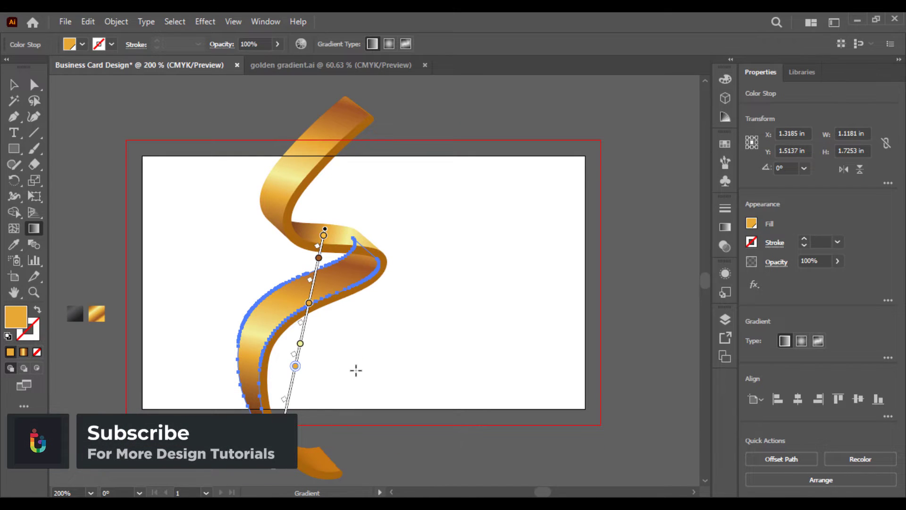
left_click_drag(325, 231, 337, 183)
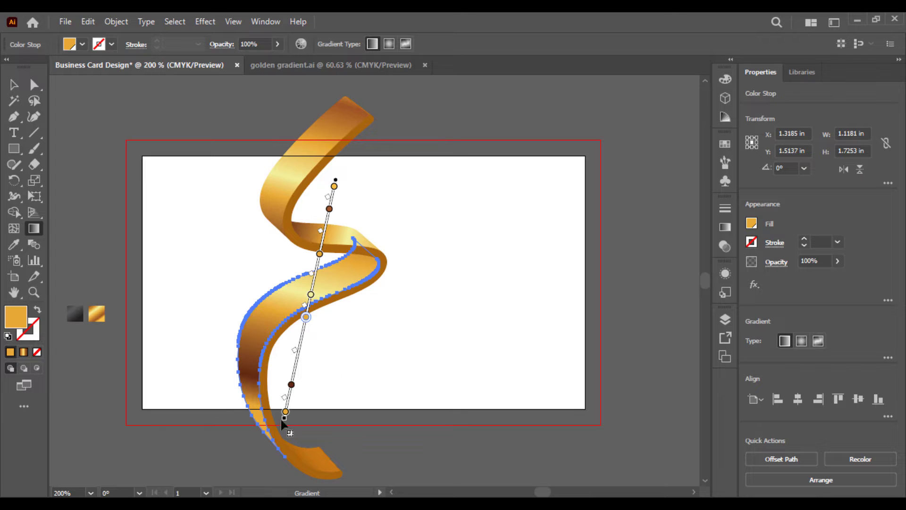
left_click_drag(282, 423, 278, 446)
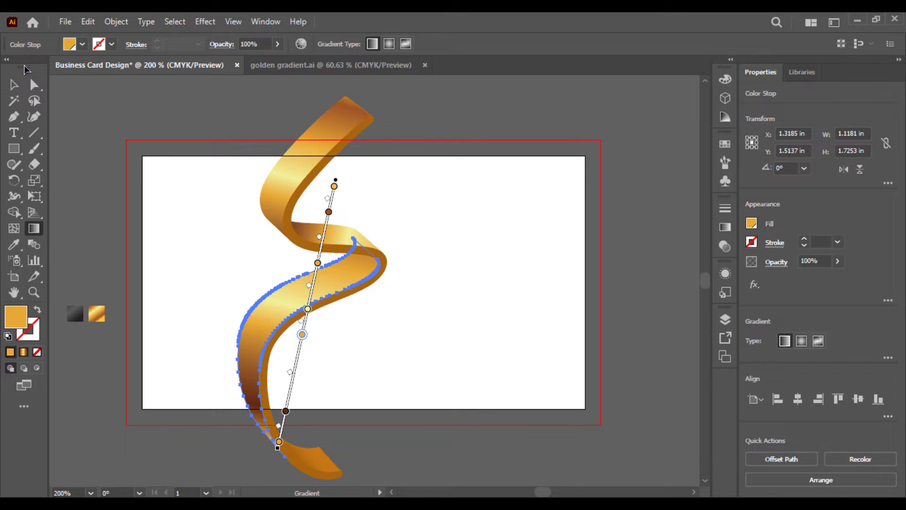
left_click(14, 85)
left_click(182, 117)
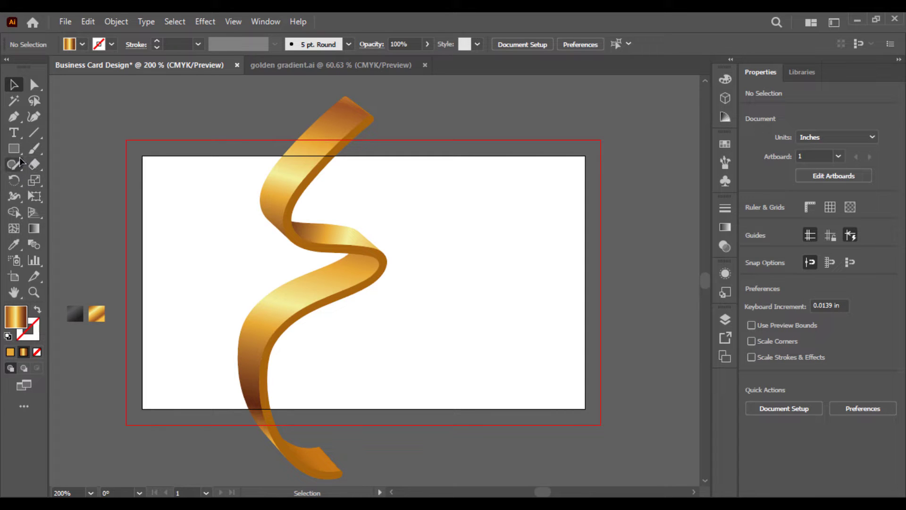
Draw a solid orange 3.75 × 2.25 in rectangle from bleed corner to bleed corner
left_click(10, 352)
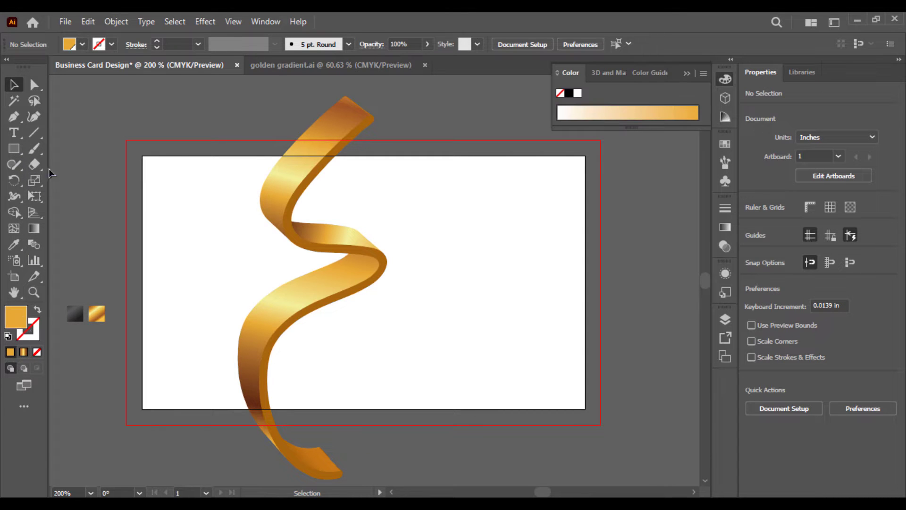
left_click(13, 149)
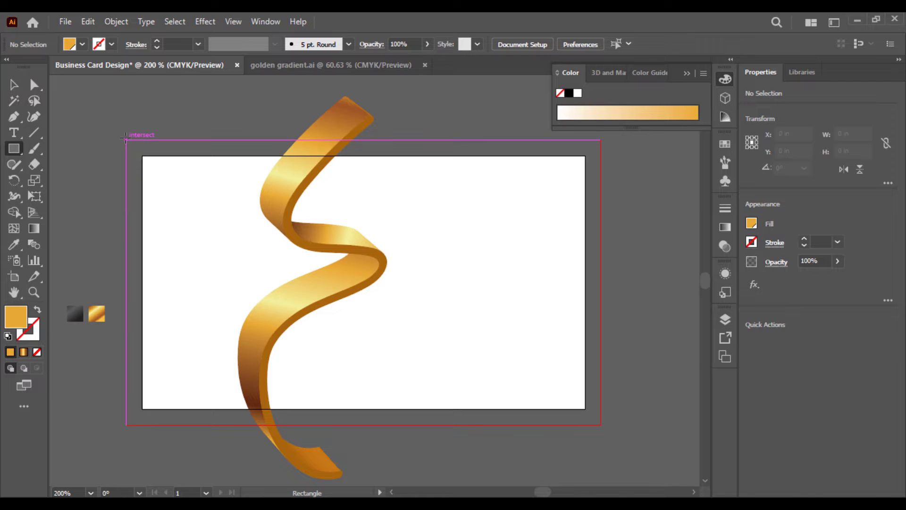
mouse_move(125, 138)
left_mouse_down()
mouse_move(533, 346)
mouse_move(600, 424)
left_mouse_up()
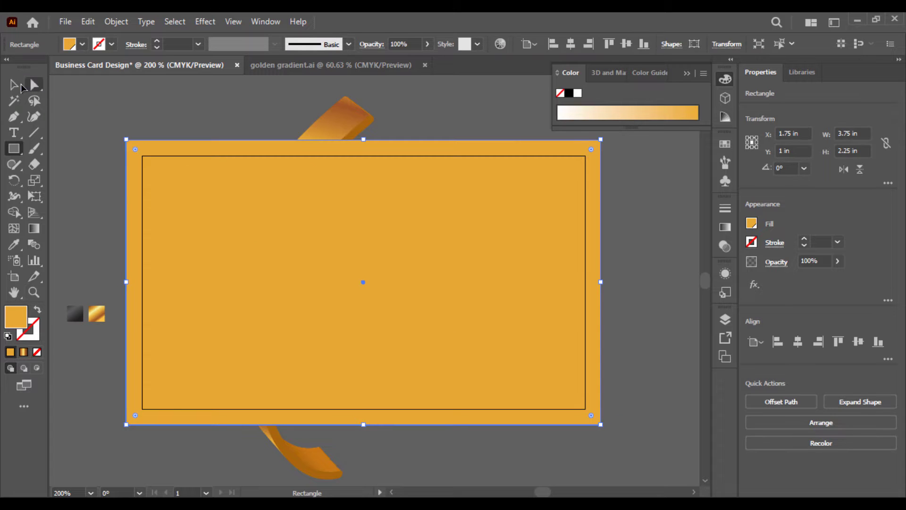
left_click(13, 85)
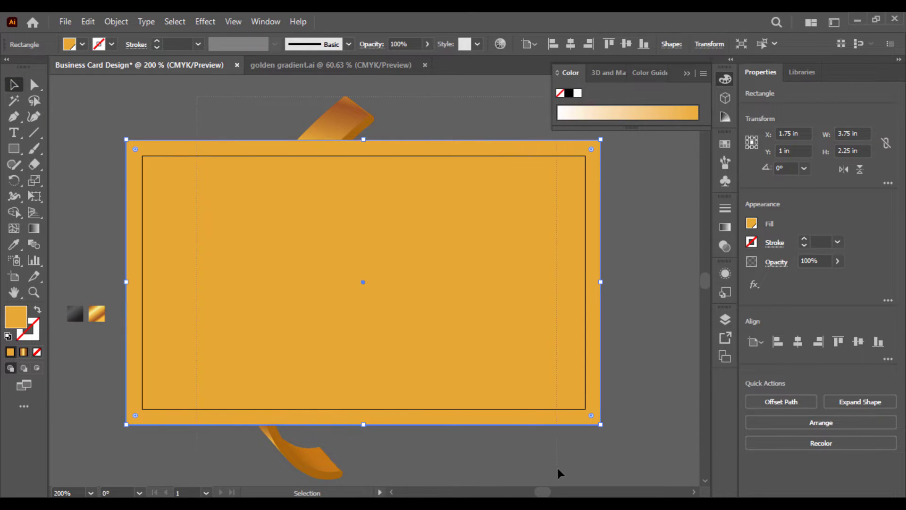
key("ctrl+a")
Use Shape Builder to delete the ribbon section sticking out above the card's top edge
left_click(13, 212)
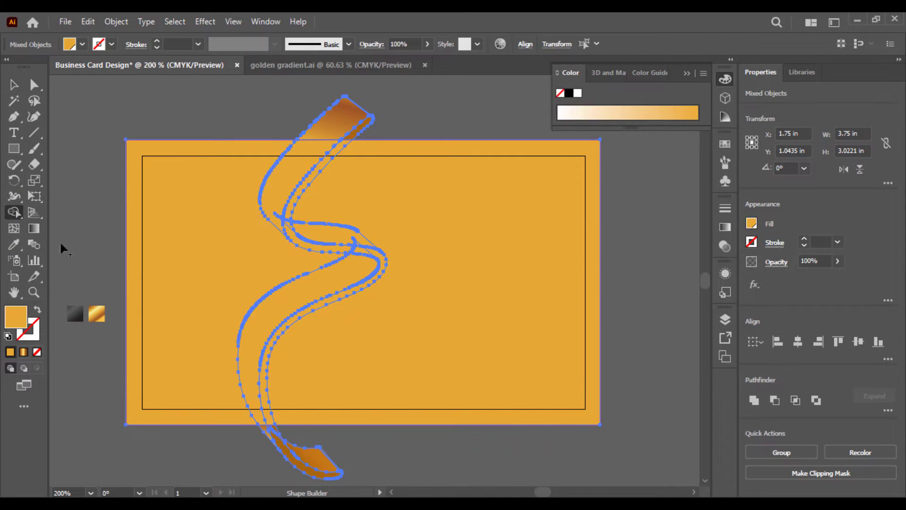
mouse_move(364, 455)
left_mouse_down()
mouse_move(244, 441)
mouse_move(234, 453)
left_mouse_up()
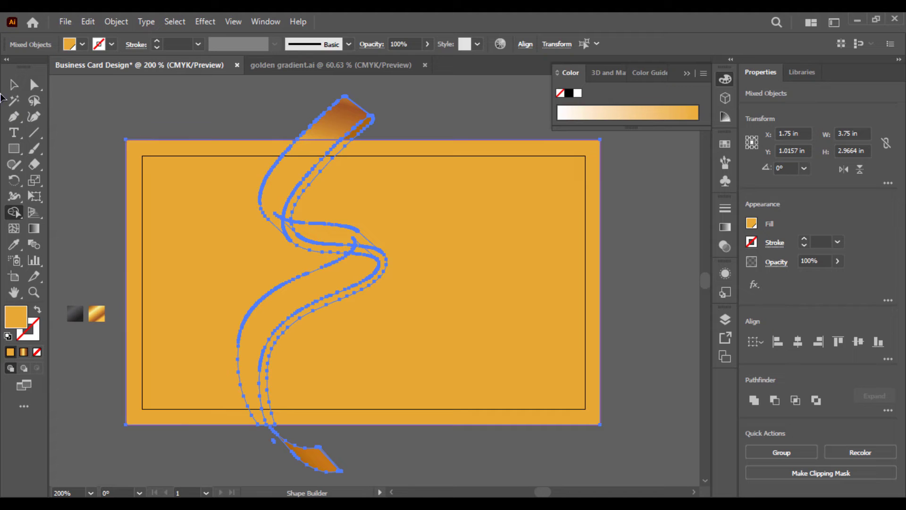
left_click(13, 85)
left_click(359, 472)
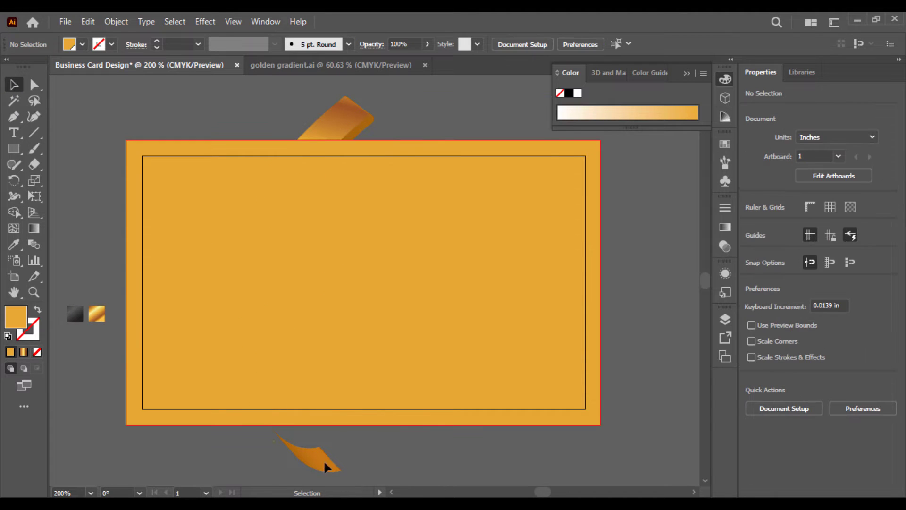
key("ctrl+a")
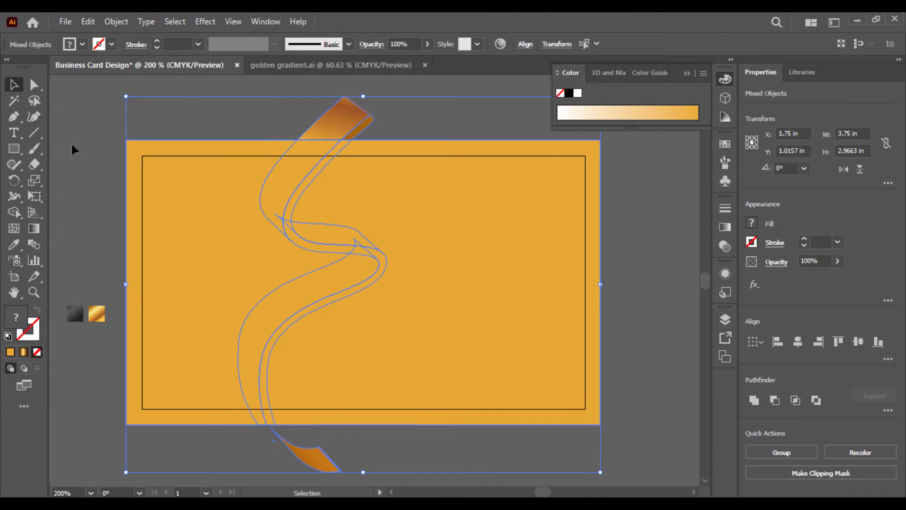
left_click(14, 212)
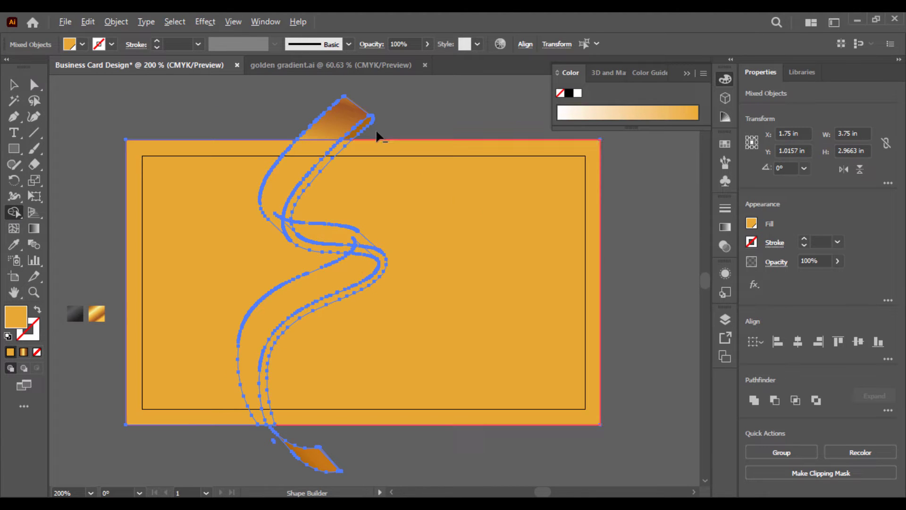
left_click(305, 124, "alt")
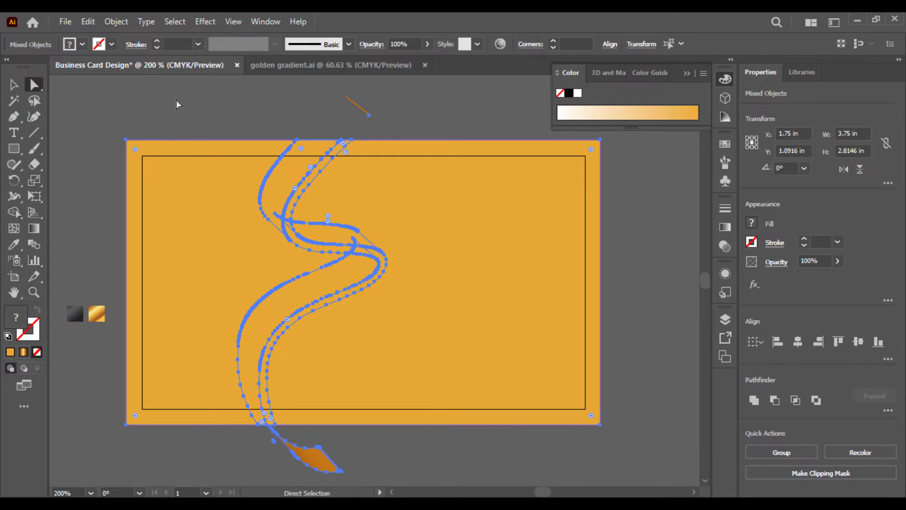
Delete the leftover line above the card and inspect the ribbon's lower pieces
left_click(14, 84)
left_click(105, 95)
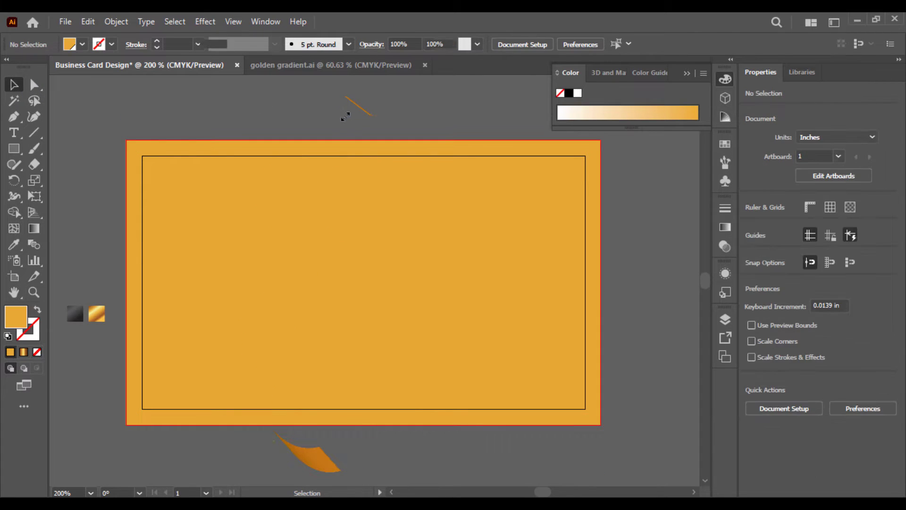
left_click(358, 106)
key("Delete")
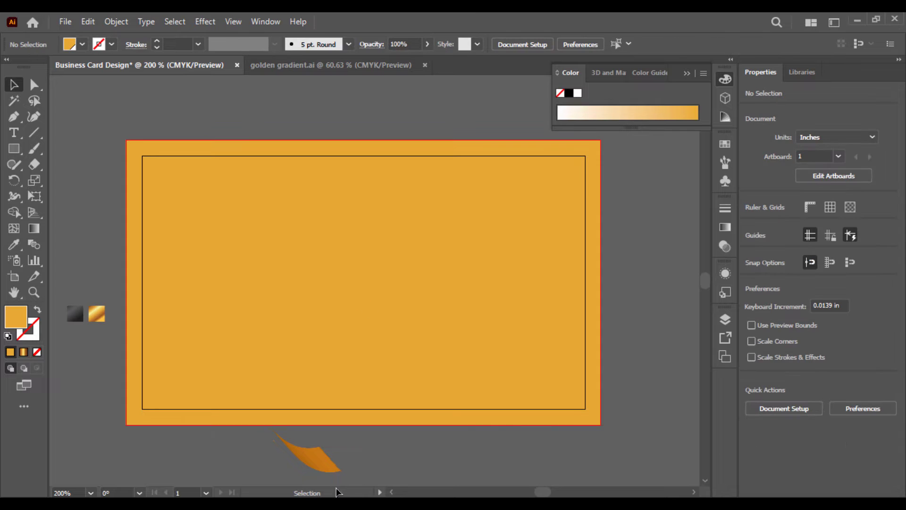
left_click_drag(239, 431, 249, 441)
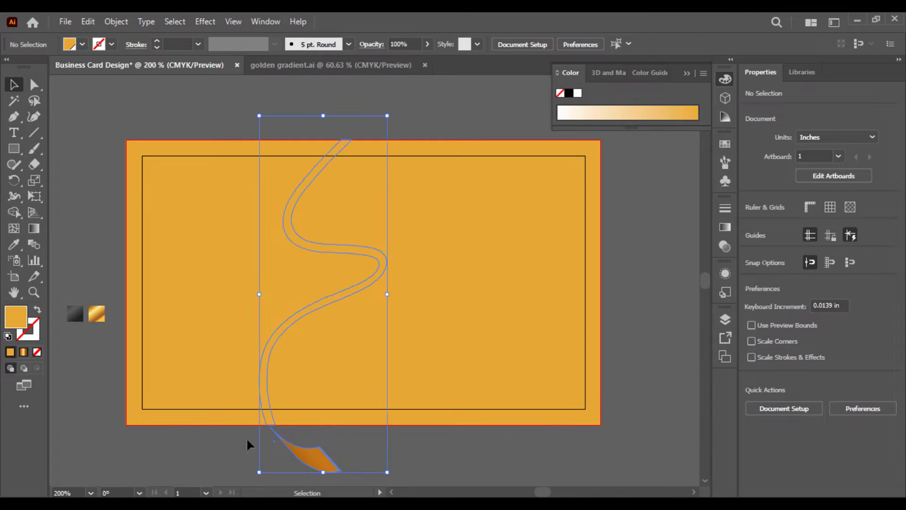
right_click(312, 453)
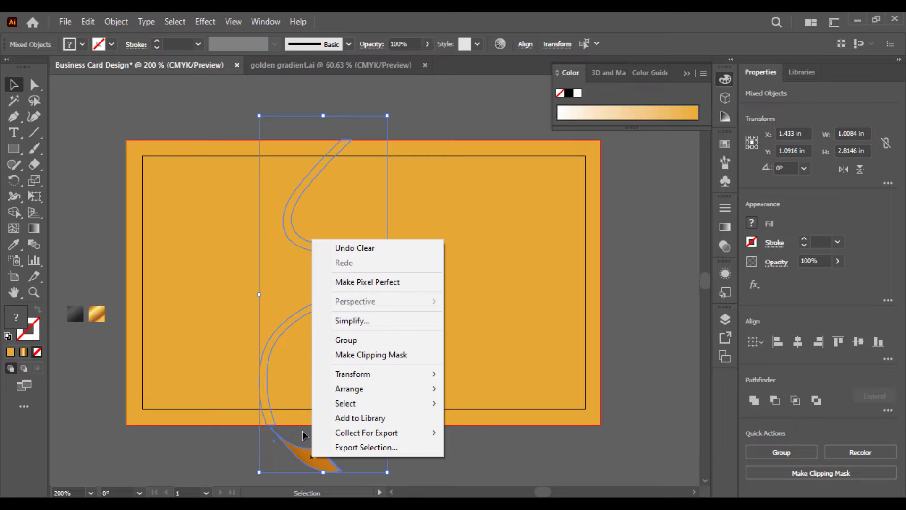
left_click(294, 442)
Delete the orange ribbon piece and the leftover sliver hanging below the card
key("ctrl+equal")
key("ctrl+equal")
key("ctrl+equal")
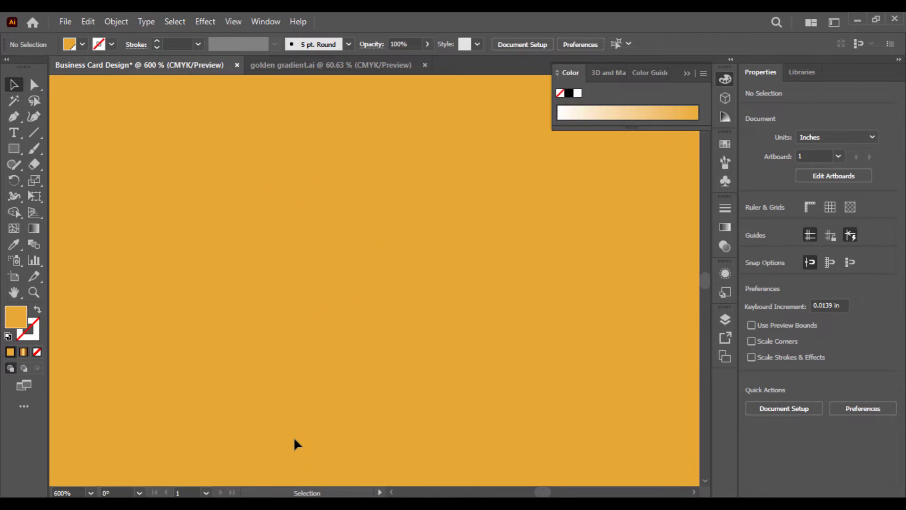
left_click_drag(293, 437, 284, 220)
scroll(289, 345, "down", 5)
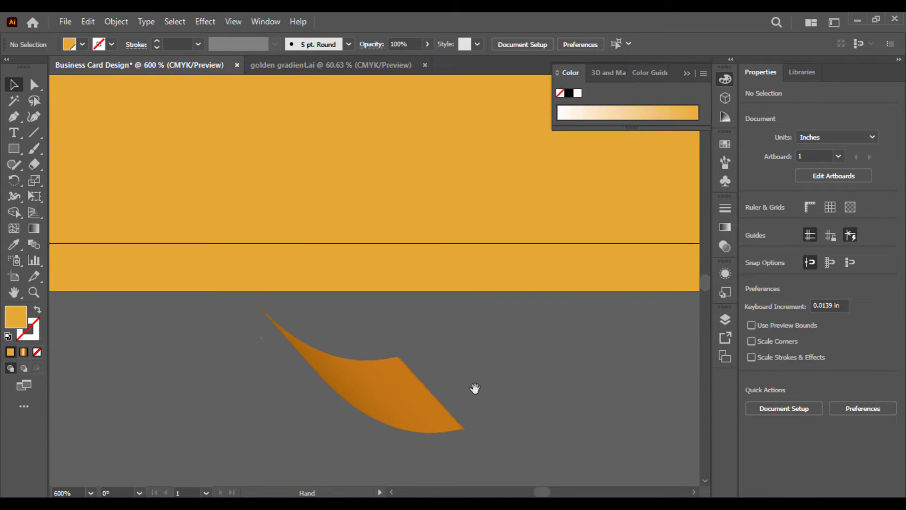
key("ctrl+a")
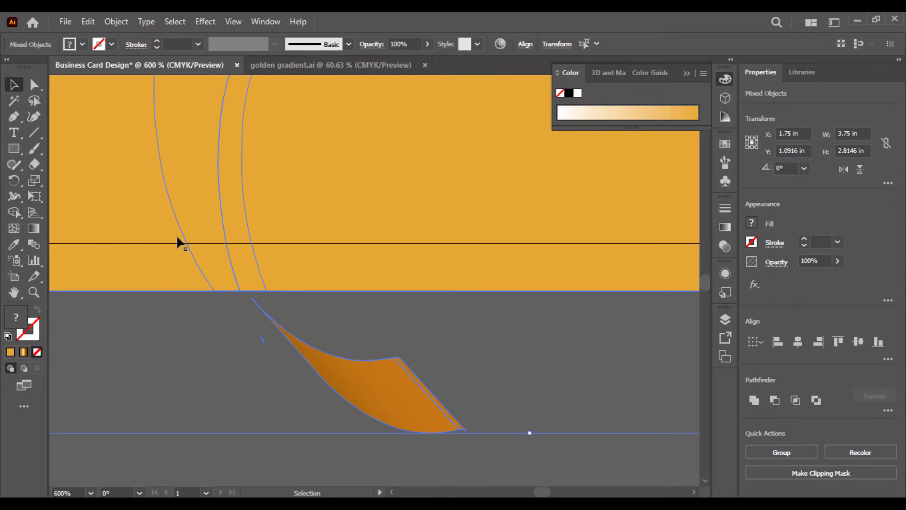
left_click(14, 212)
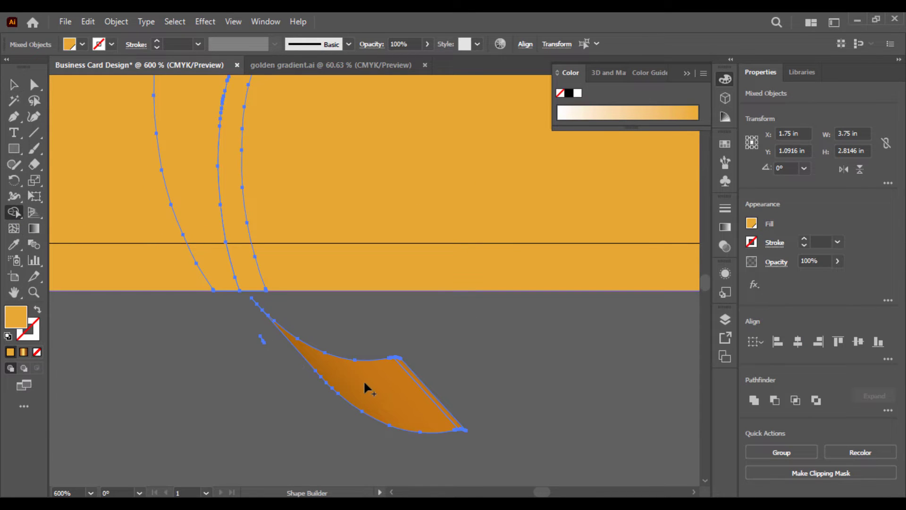
left_click(13, 85)
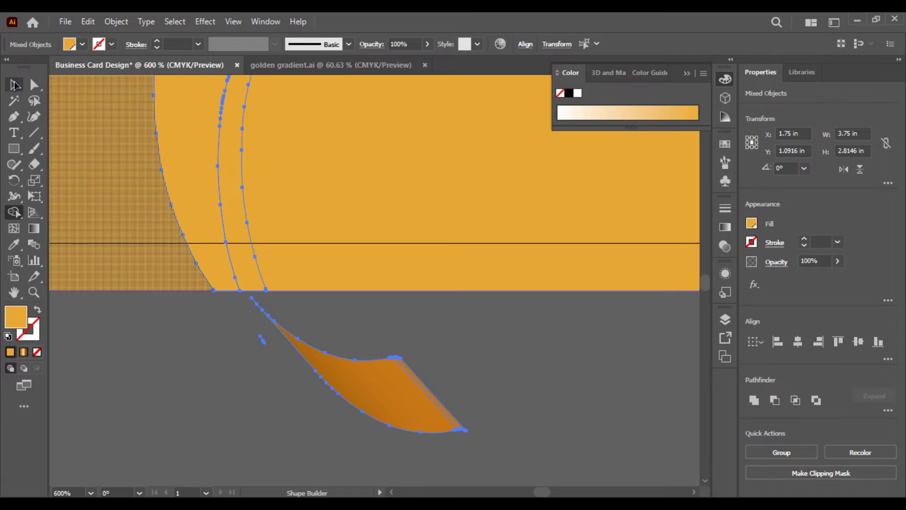
left_click(185, 343)
left_click(341, 367)
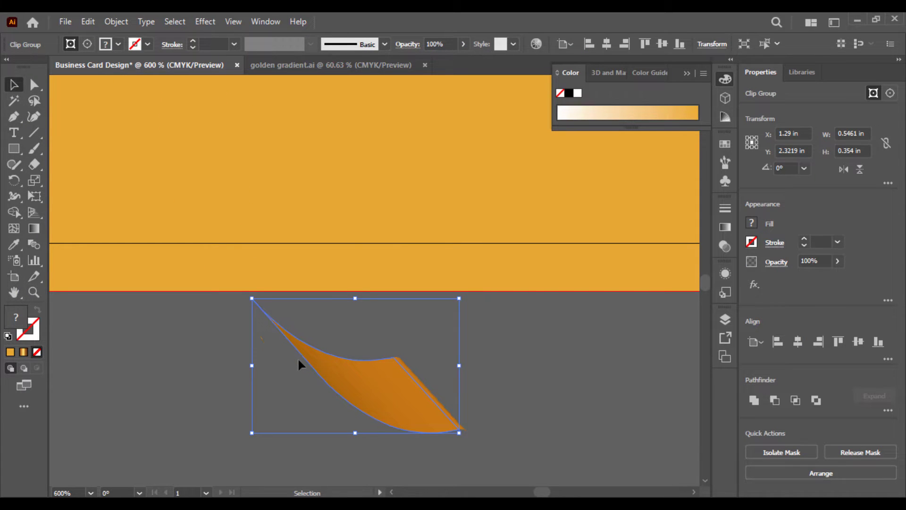
key("Delete")
left_click(413, 392)
key("Delete")
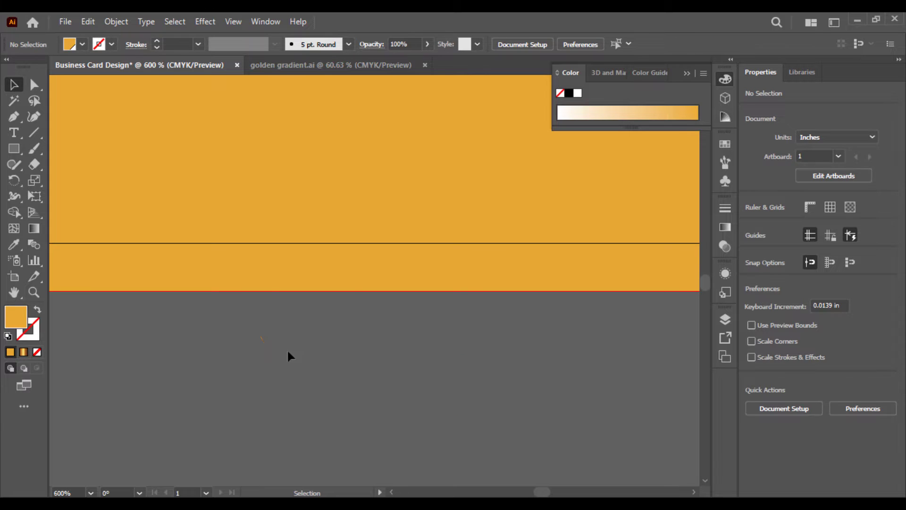
Check for stray paths below the card with Direct Selection, then fit the card in the window
left_click_drag(220, 325, 220, 327)
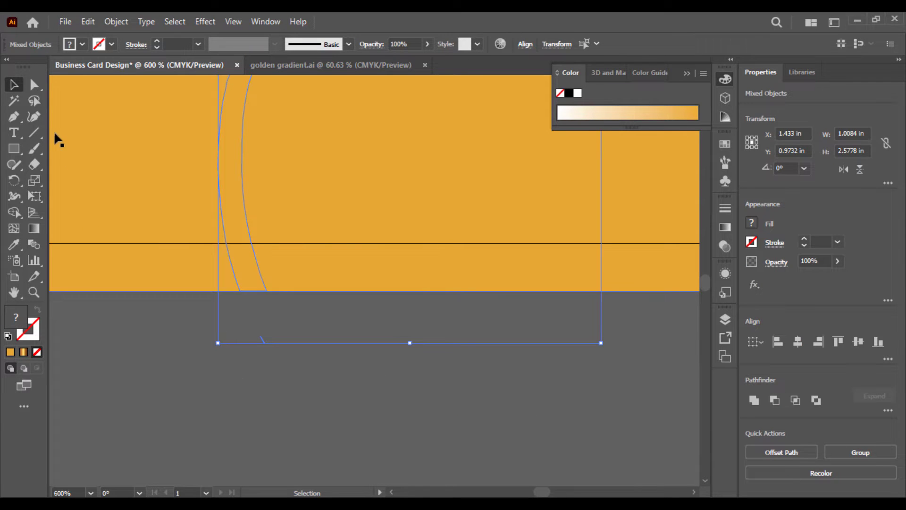
left_click(35, 87)
left_click(219, 319)
left_click(220, 327)
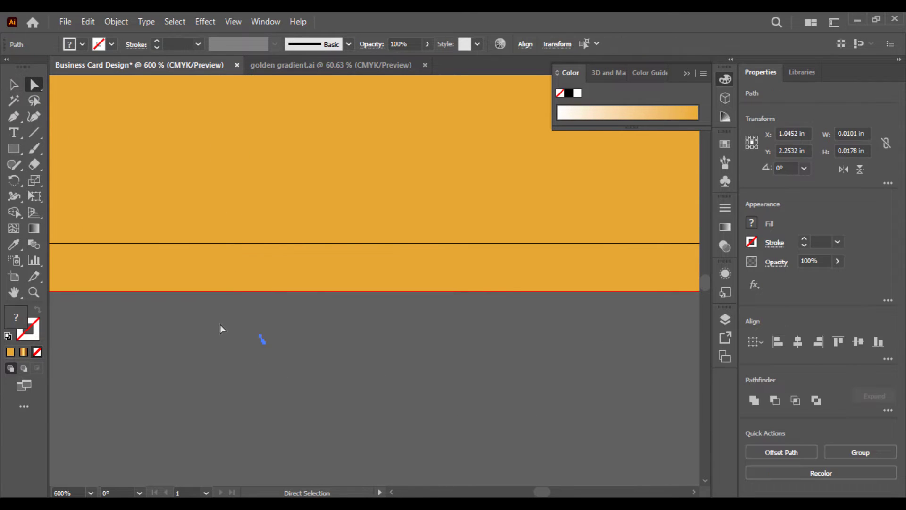
left_click(262, 360)
key("ctrl+0")
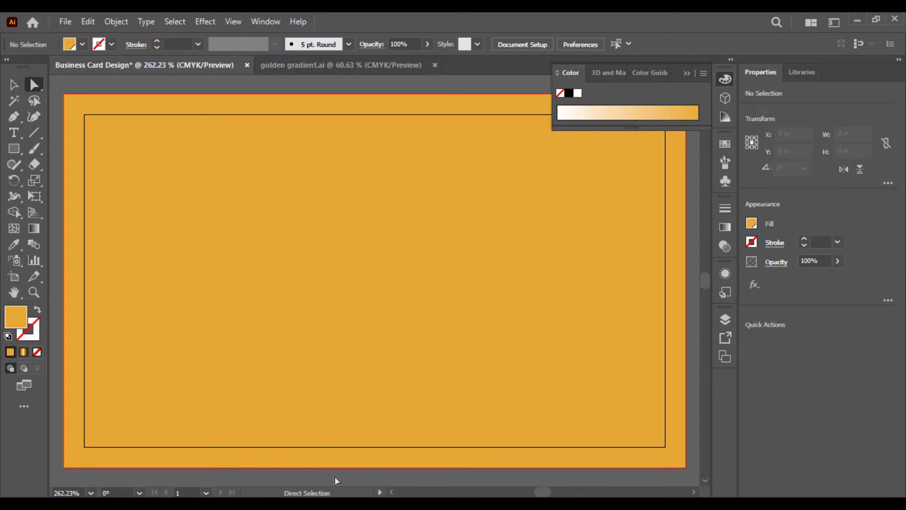
Select the ribbon outline paths together with the orange rectangle, ready for Shape Builder
left_click_drag(179, 263, 156, 247)
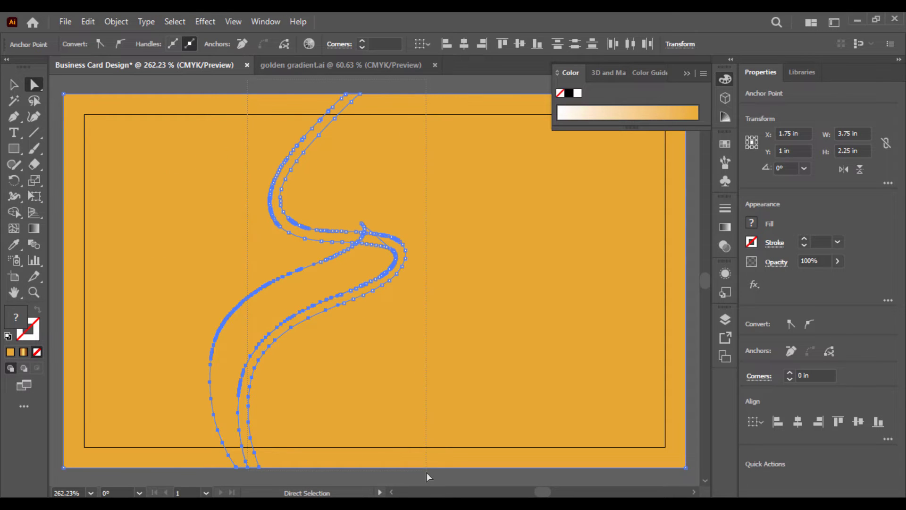
key("ctrl+v")
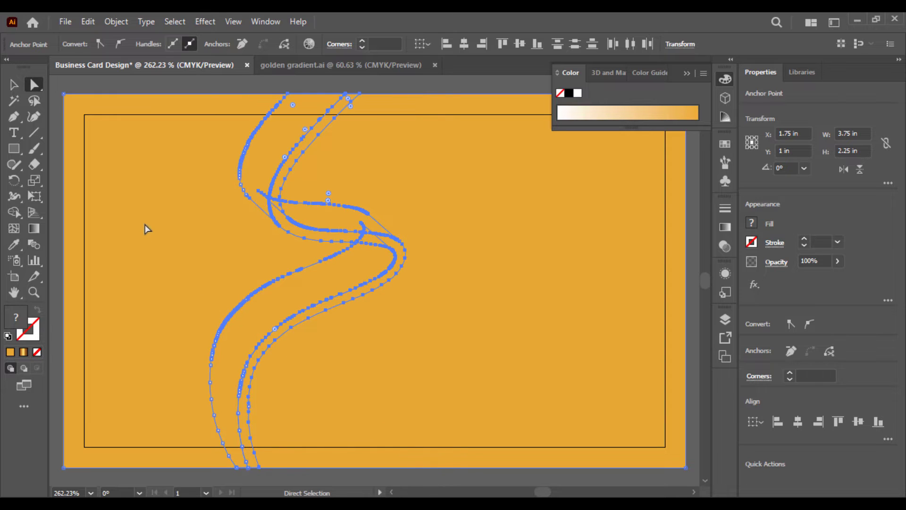
left_click(13, 212)
Delete the orange region left of the ribbon with Shape Builder
left_click(170, 210, "alt")
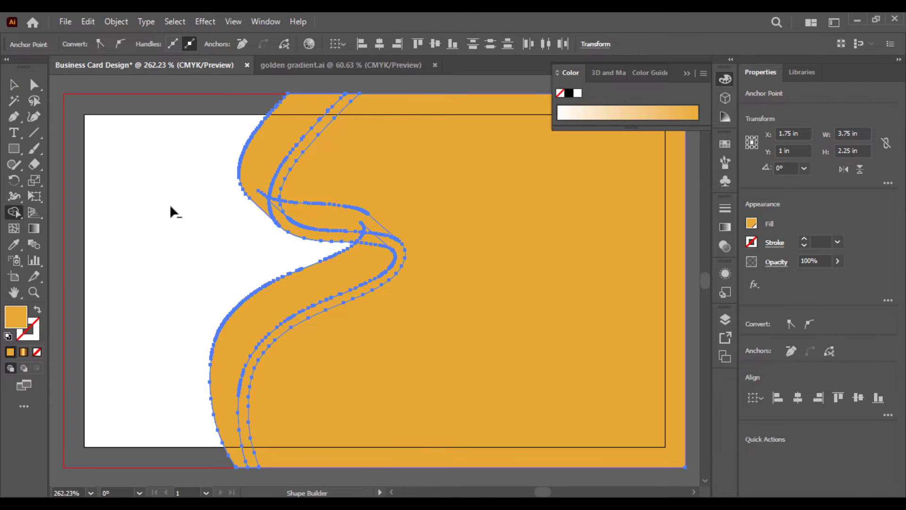
left_click(14, 85)
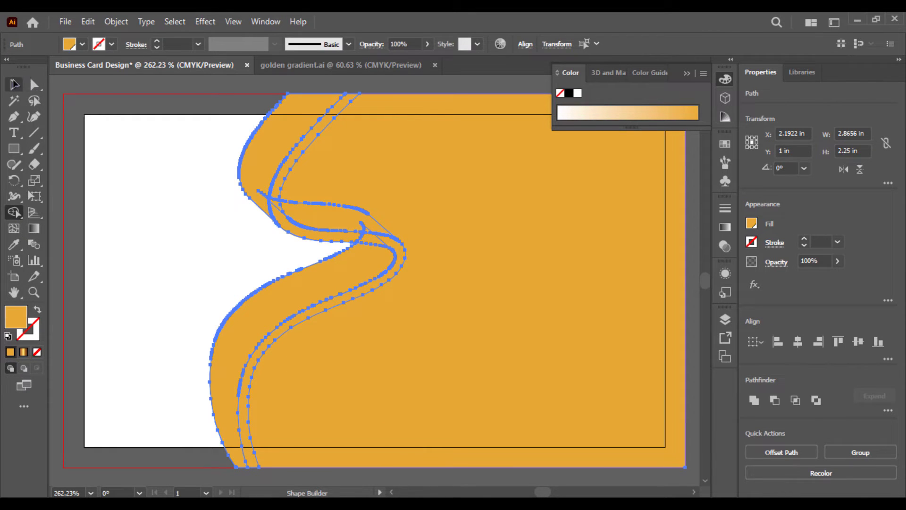
left_click(209, 81)
Send the remaining orange shape behind the gold ribbon via Arrange > Send to Back
left_click(470, 179)
right_click(471, 179)
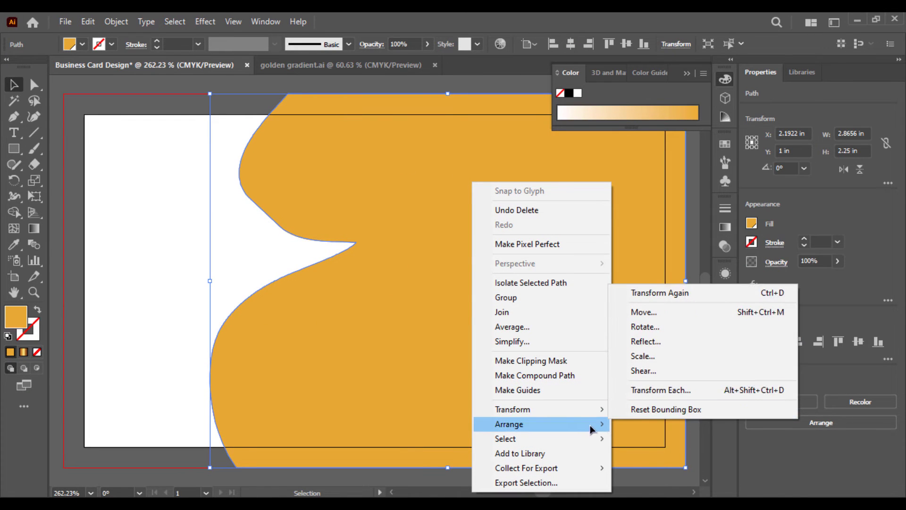
mouse_move(590, 428)
left_click(661, 466)
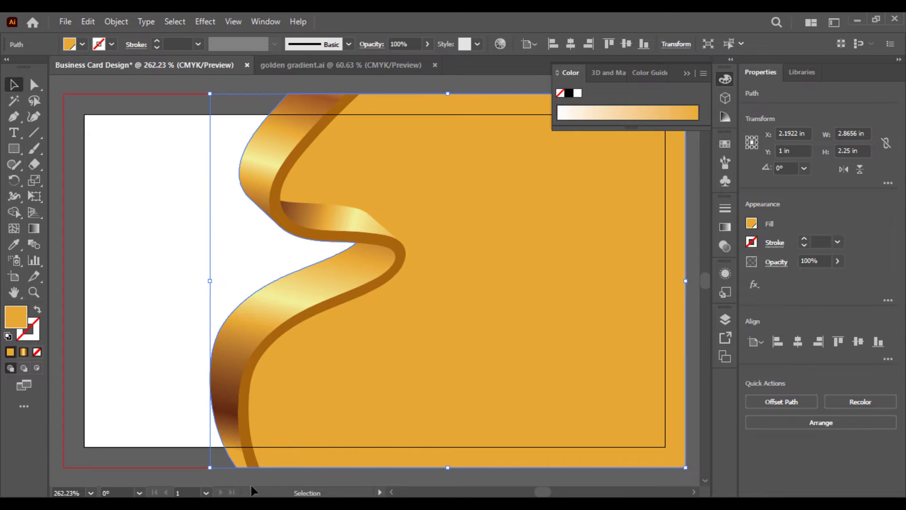
left_click(221, 478)
key("ctrl+minus")
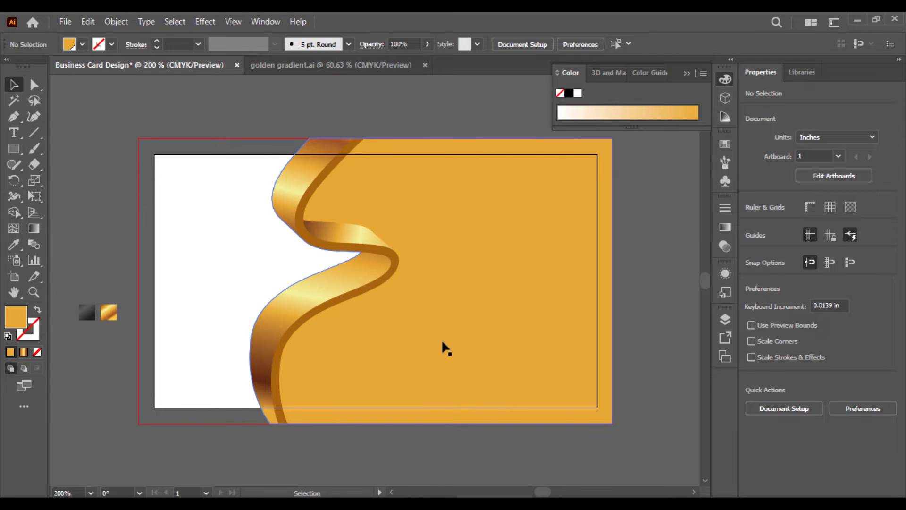
Fill the orange background shape with the gold gradient swatch using the Eyedropper
left_click(496, 330)
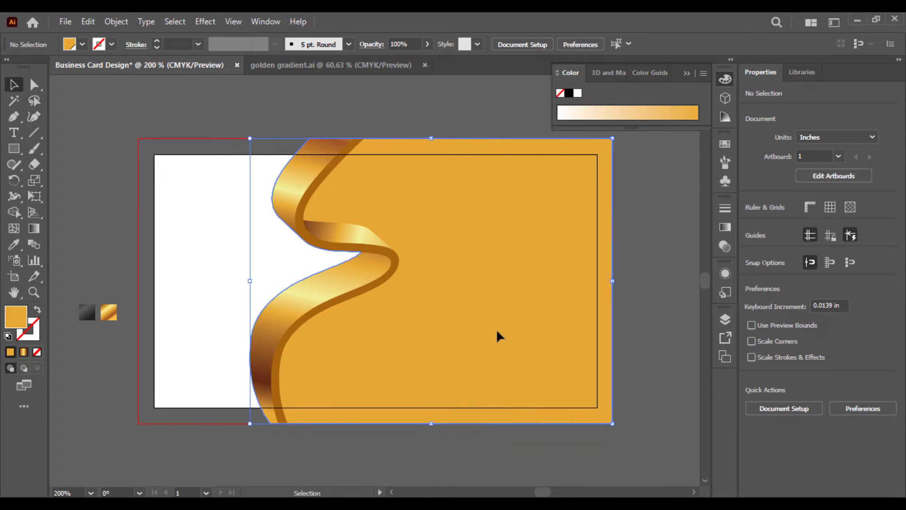
left_click(11, 244)
left_click(109, 310)
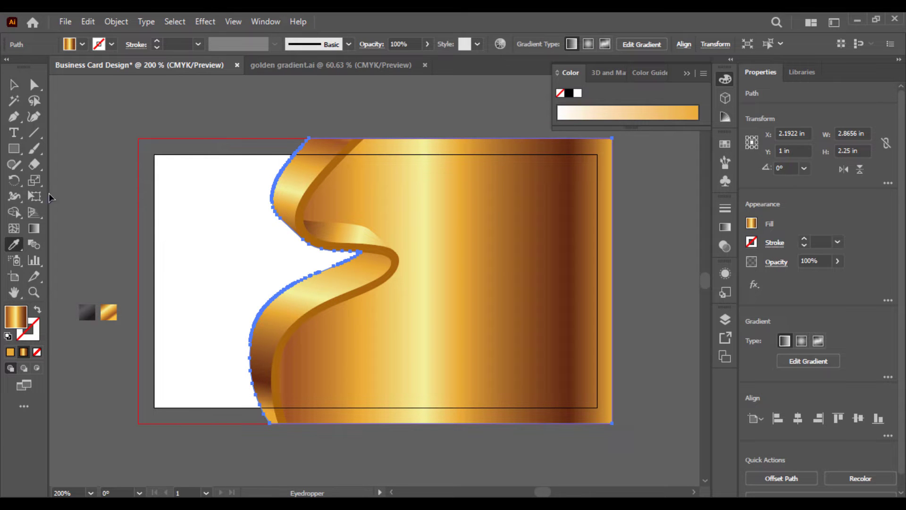
Redraw the background's gold gradient diagonally from lower left to upper right
left_click(33, 228)
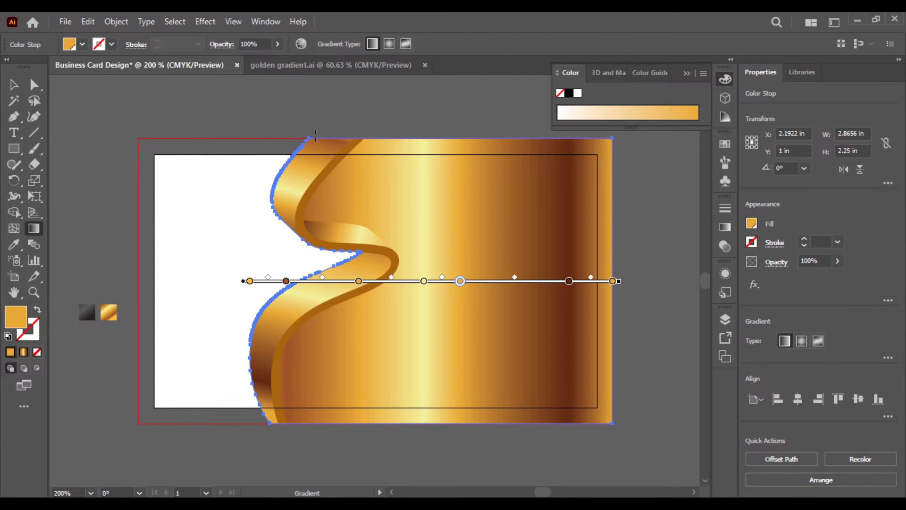
mouse_move(315, 136)
left_mouse_down()
mouse_move(562, 380)
mouse_move(661, 440)
mouse_move(697, 388)
mouse_move(643, 448)
mouse_move(404, 287)
mouse_move(253, 115)
mouse_move(308, 87)
mouse_move(323, 149)
mouse_move(303, 141)
left_mouse_up()
left_click_drag(350, 287, 316, 173)
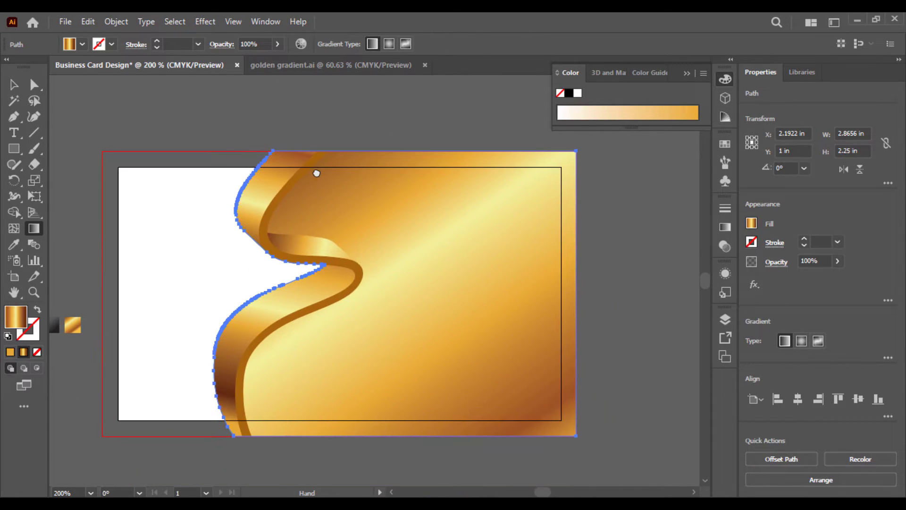
left_click(391, 272)
mouse_move(569, 162)
left_mouse_down()
mouse_move(403, 319)
mouse_move(216, 410)
mouse_move(207, 441)
left_mouse_up()
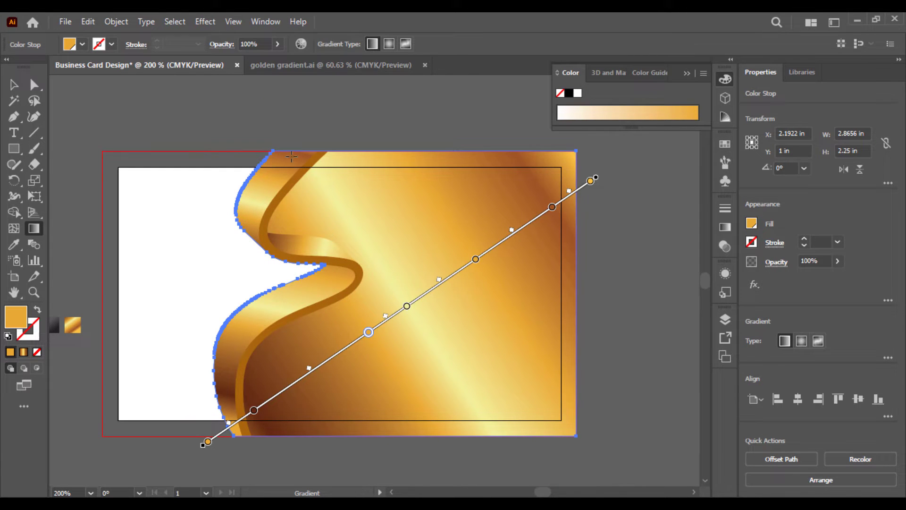
mouse_move(251, 151)
left_mouse_down()
mouse_move(431, 420)
mouse_move(552, 415)
mouse_move(616, 479)
mouse_move(460, 483)
mouse_move(305, 432)
mouse_move(283, 342)
mouse_move(542, 392)
mouse_move(536, 293)
mouse_move(583, 276)
mouse_move(619, 295)
mouse_move(613, 300)
left_mouse_up()
scroll(435, 289, "up", 3)
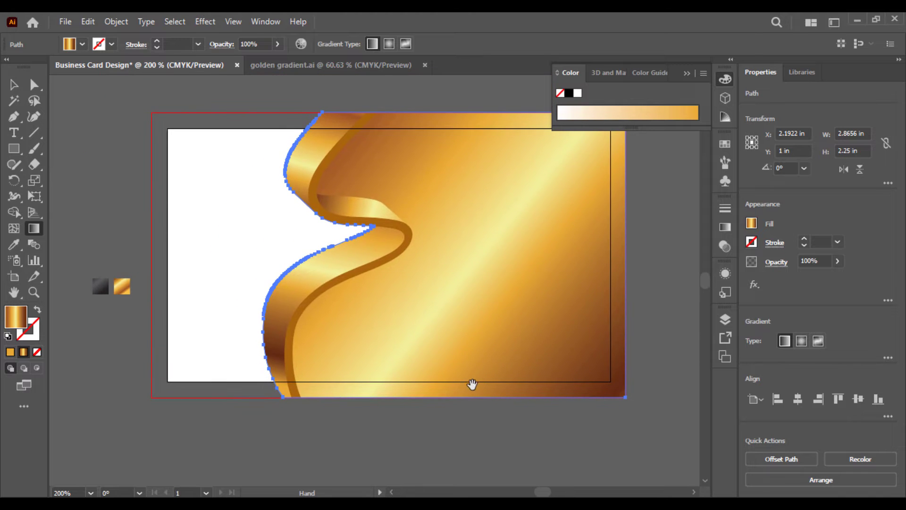
left_click_drag(291, 409, 665, 185)
scroll(520, 259, "down", 3)
scroll(521, 259, "left", 2)
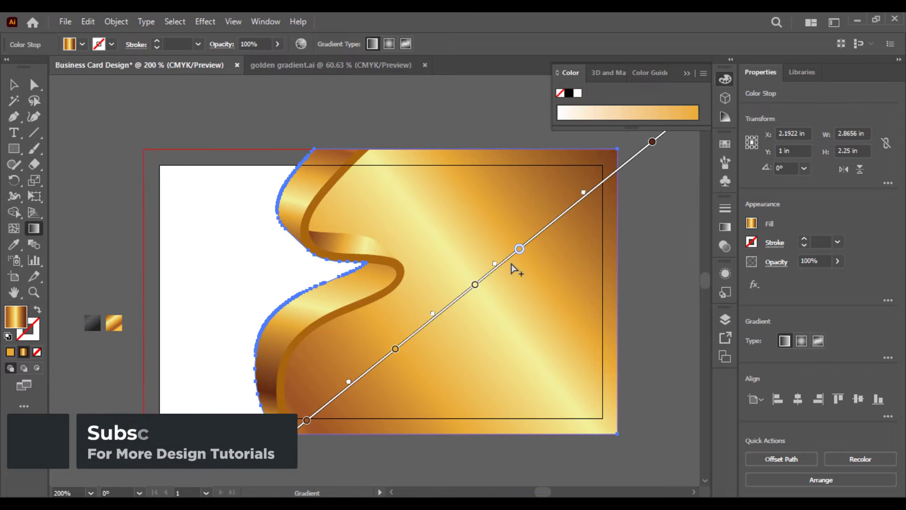
Shift the background's gradient line down-left to change its angle and spread
left_click(519, 249)
left_click_drag(495, 268, 494, 270)
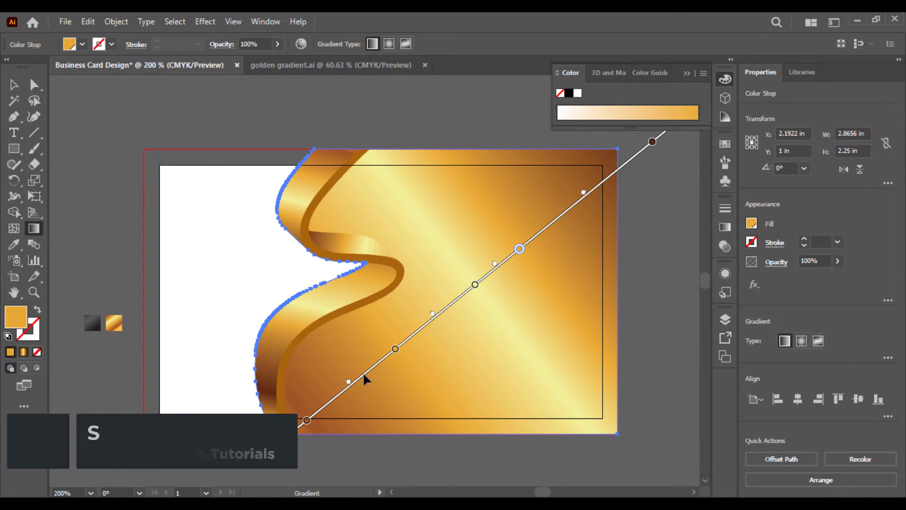
mouse_move(356, 393)
left_mouse_down()
mouse_move(313, 412)
mouse_move(414, 337)
mouse_move(398, 340)
left_mouse_up()
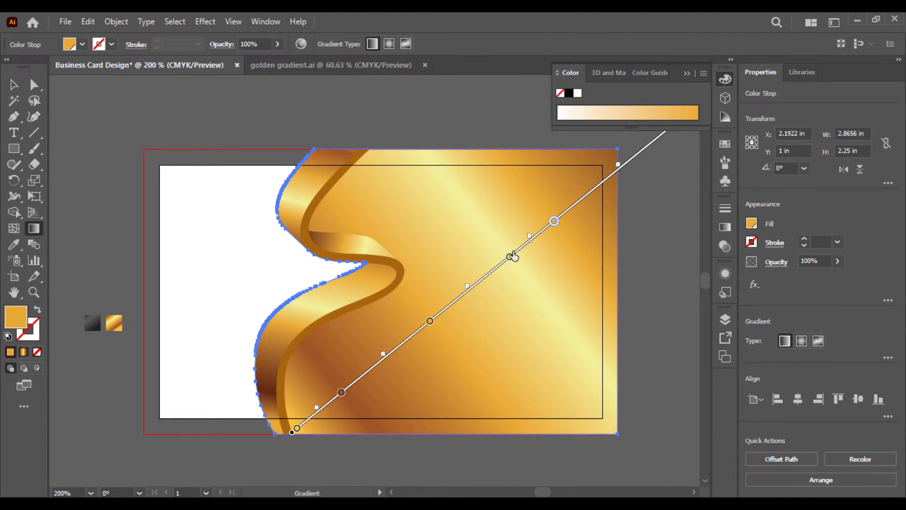
Recolour one gradient stop with a pale yellow sampled from the ribbon
double_click(509, 258)
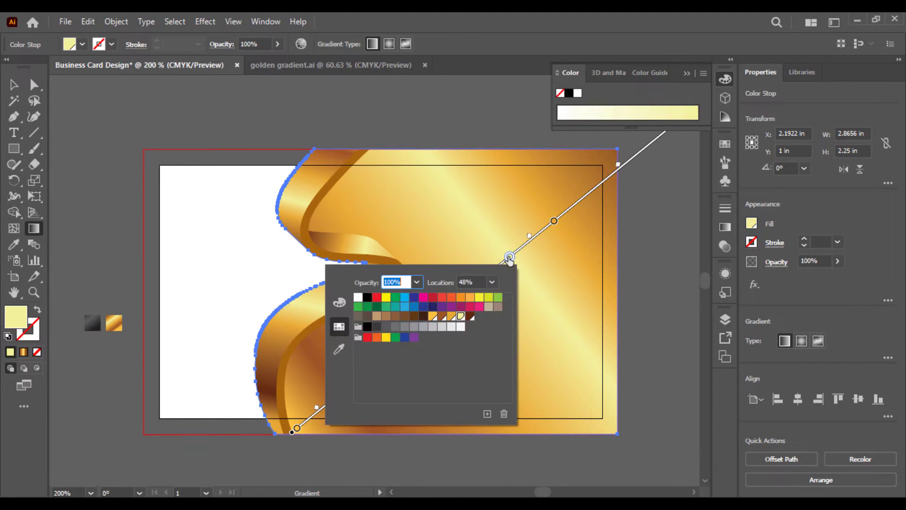
left_click(339, 349)
left_click(292, 320)
left_click(277, 324)
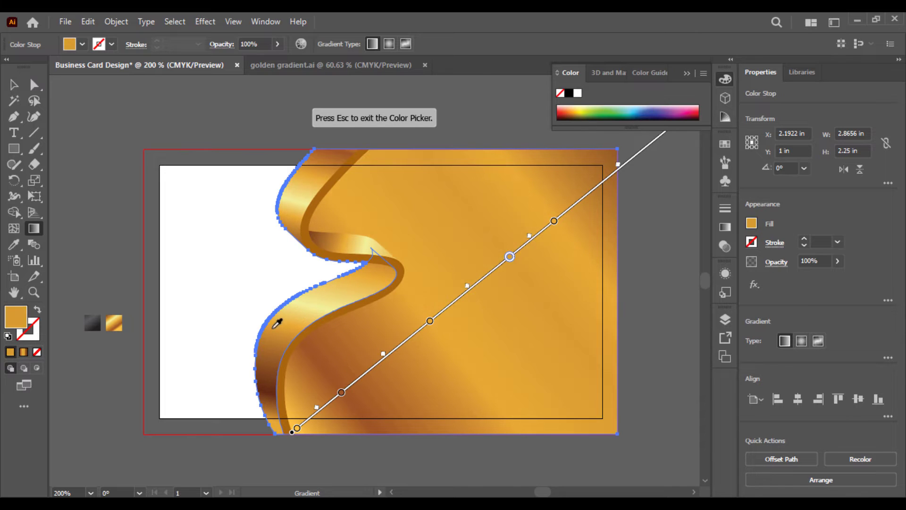
left_click(285, 318)
left_click(317, 304)
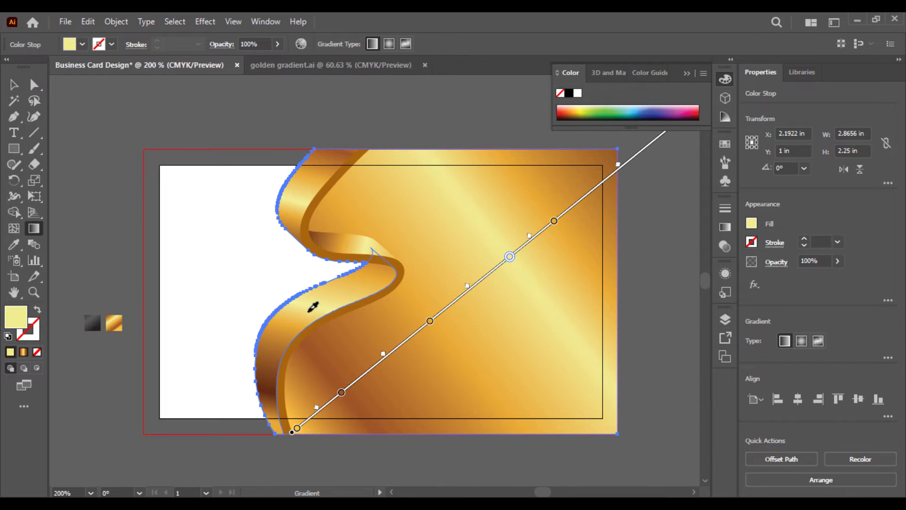
left_click(312, 307)
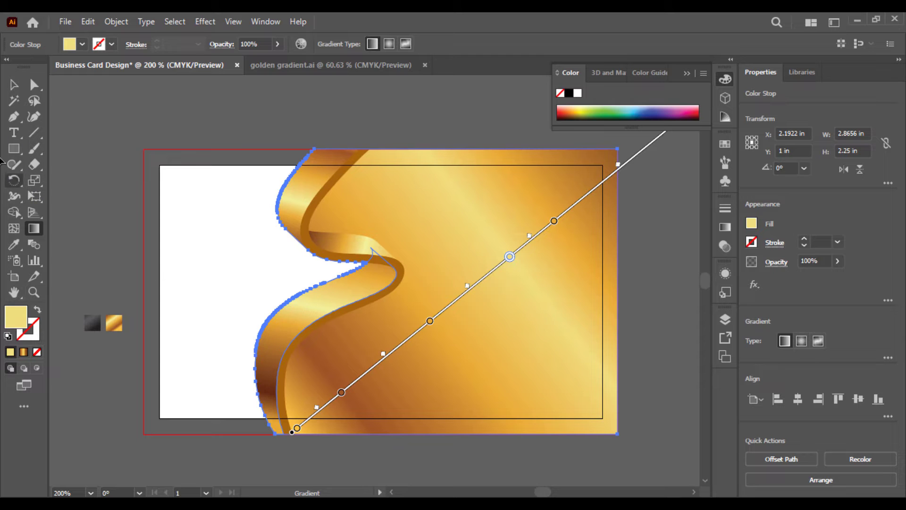
left_click(33, 85)
left_click(261, 118)
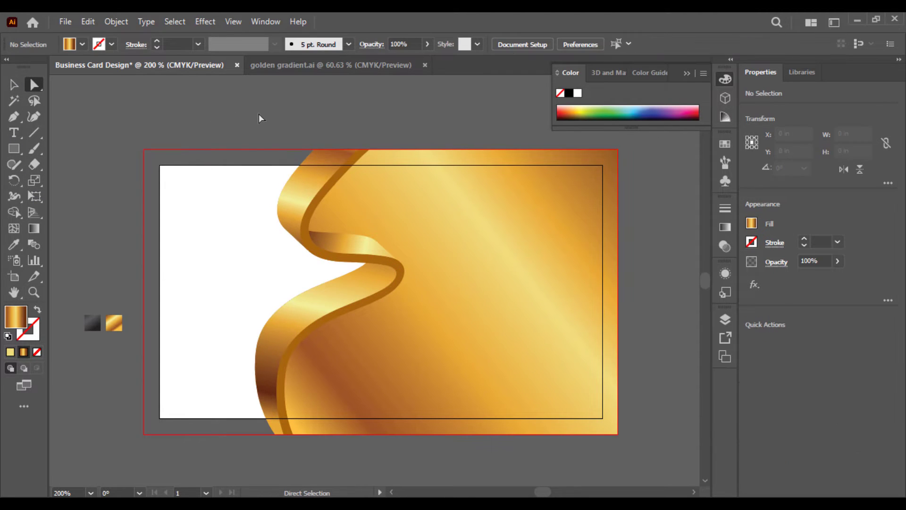
Select the ribbon and gold background together and try shifting them 0.29 in right
key("ctrl+a")
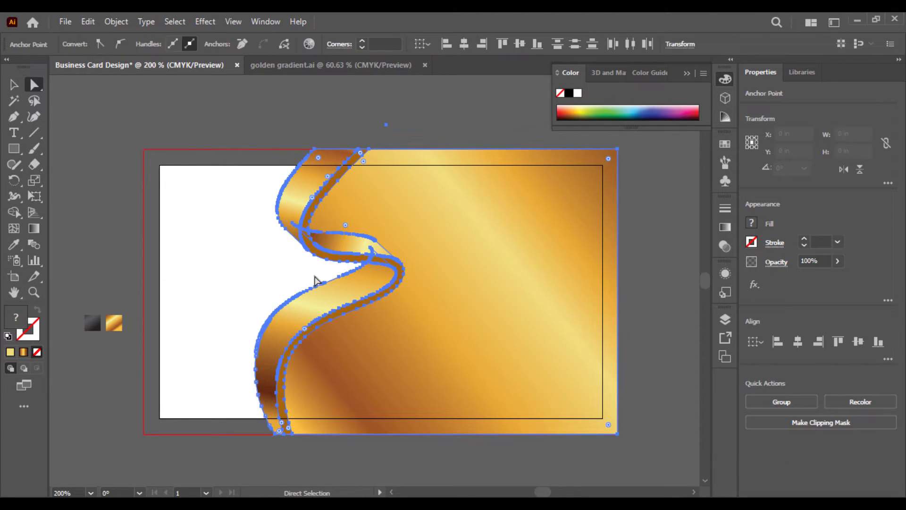
left_click_drag(382, 248, 440, 248)
key("ctrl+z")
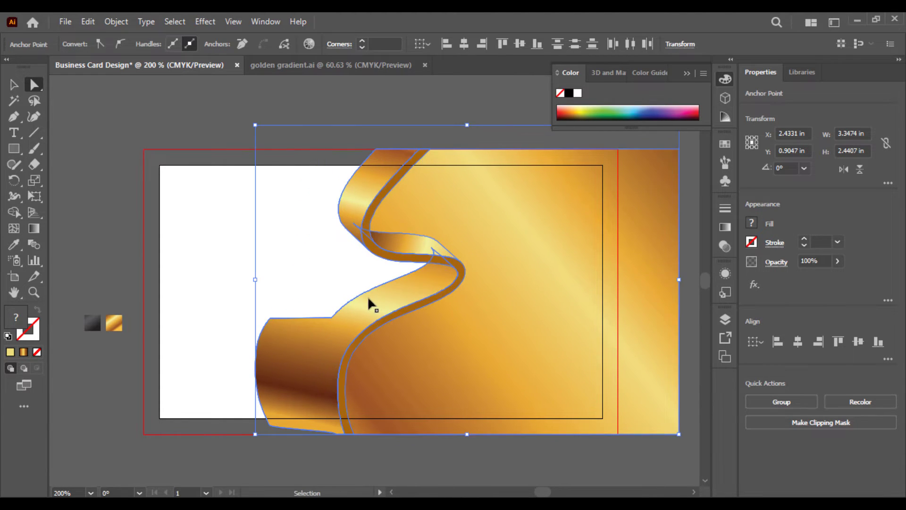
key("v")
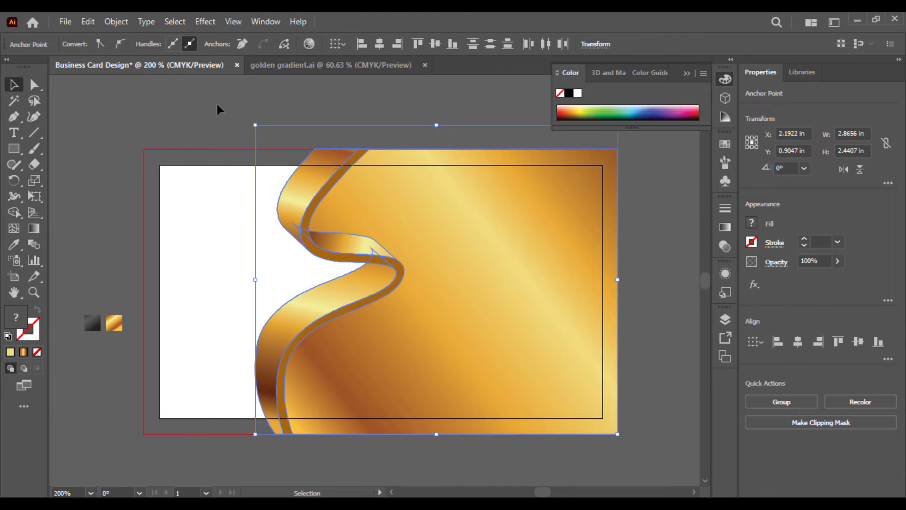
left_click_drag(218, 110, 683, 433)
left_click_drag(651, 459, 652, 458)
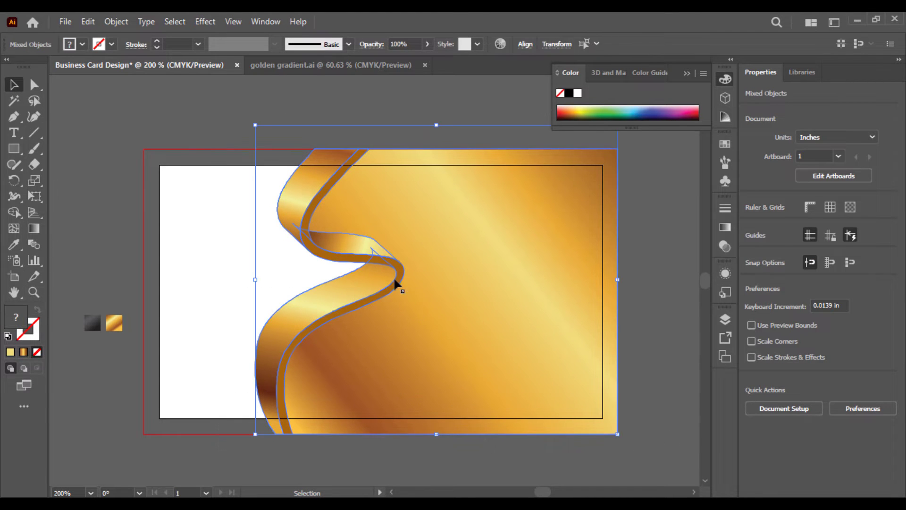
left_click_drag(350, 245, 387, 247)
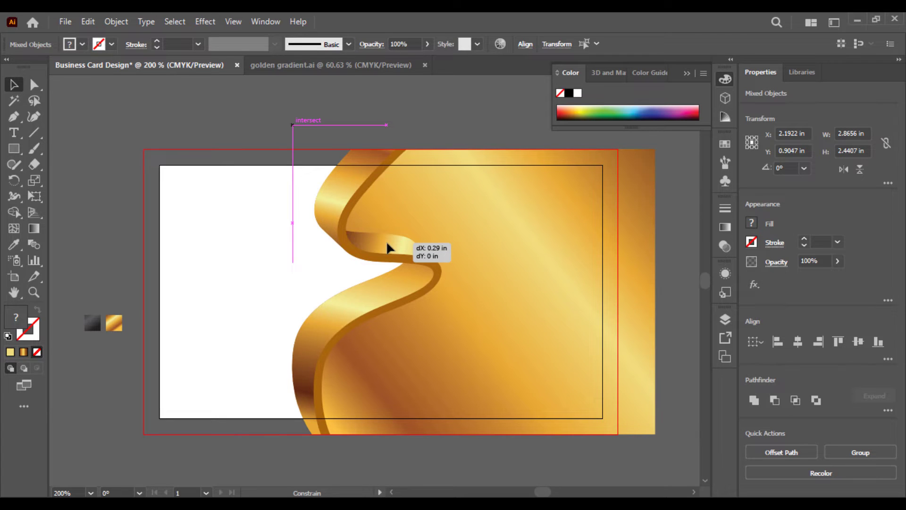
left_click_drag(387, 243, 387, 244)
left_click(230, 113)
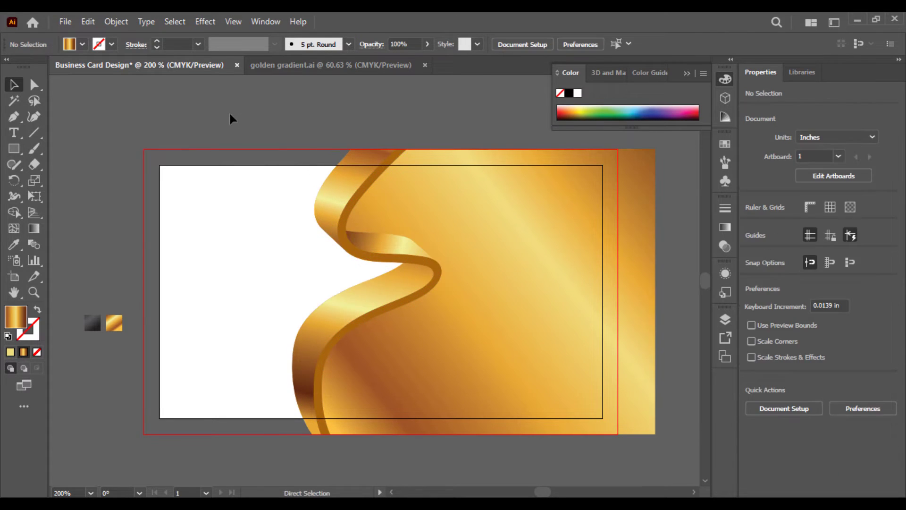
Nudge the ribbon and gold background slightly left across the card
key("ctrl+minus")
key("ctrl+plus")
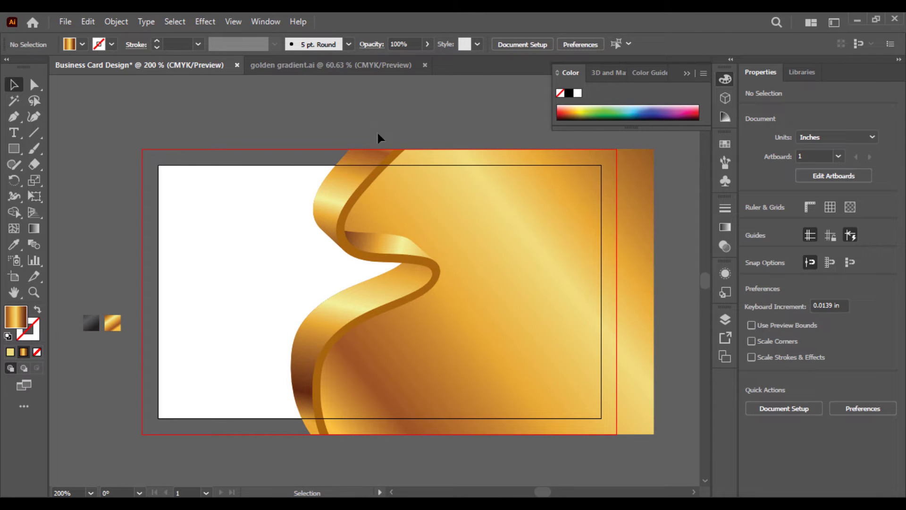
left_click_drag(547, 474, 354, 319)
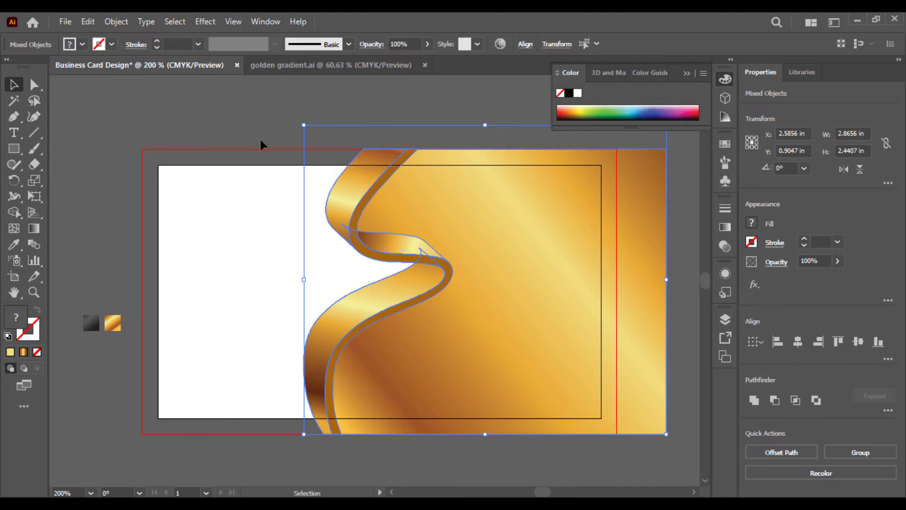
left_click(258, 109)
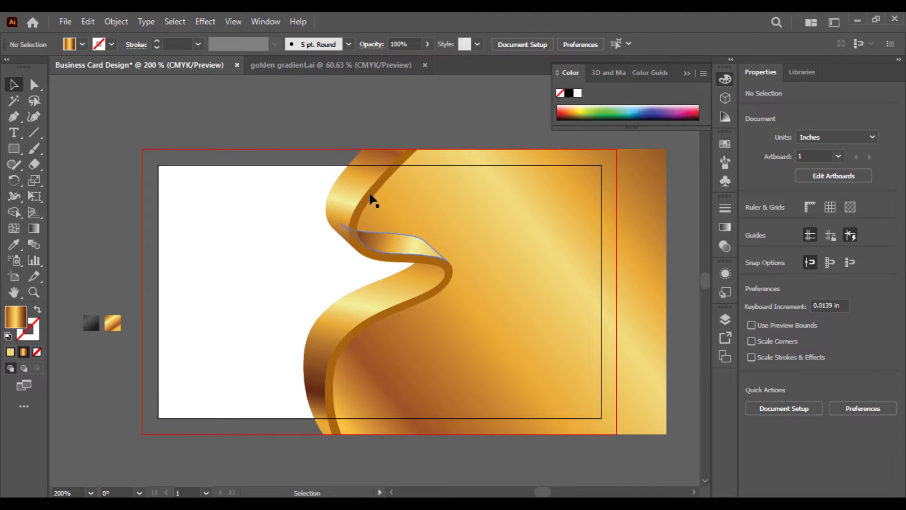
left_click_drag(493, 461, 493, 461)
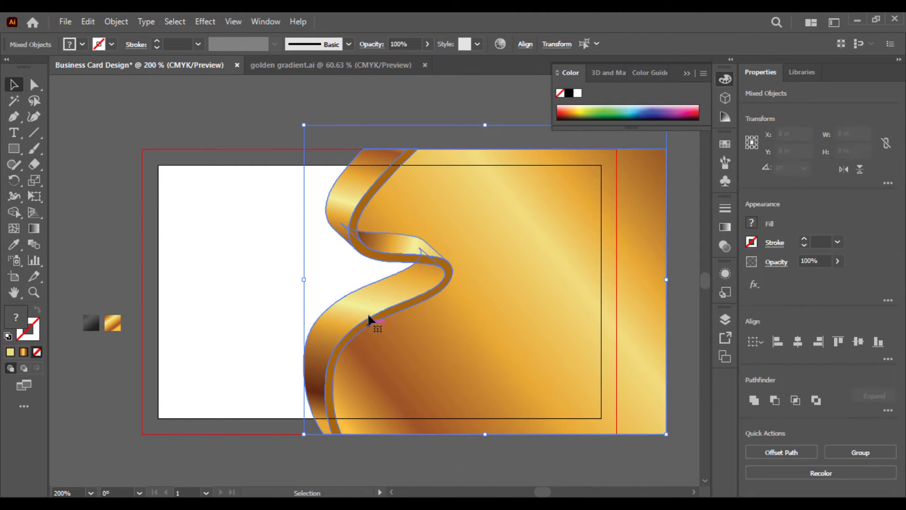
left_click_drag(376, 307, 361, 301)
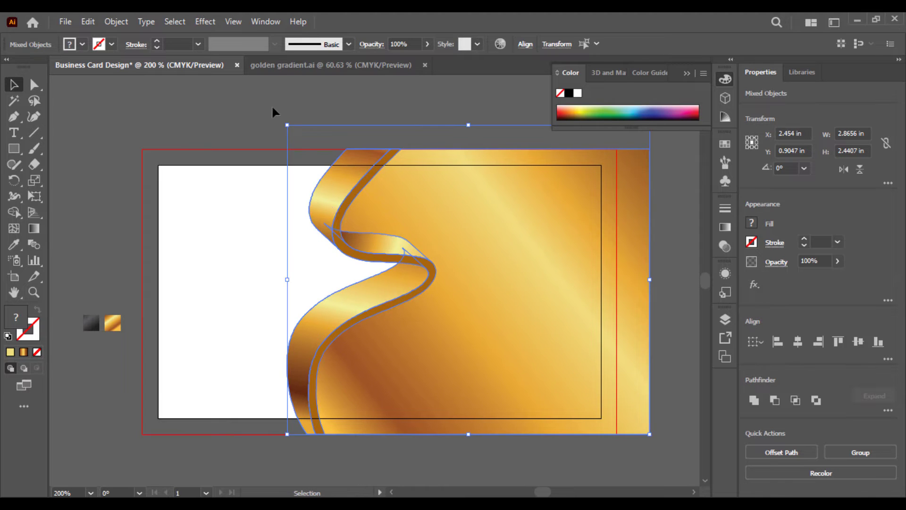
left_click(273, 99)
left_click_drag(364, 460, 334, 463)
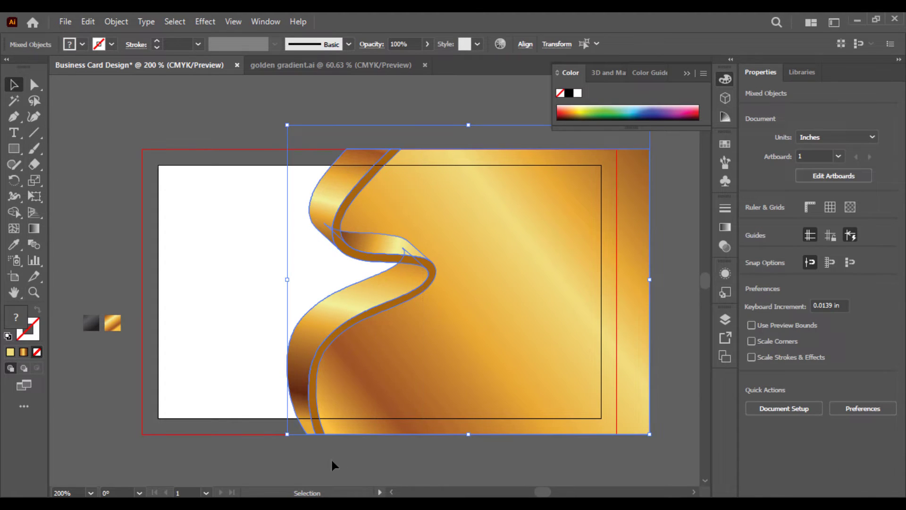
left_click(131, 230)
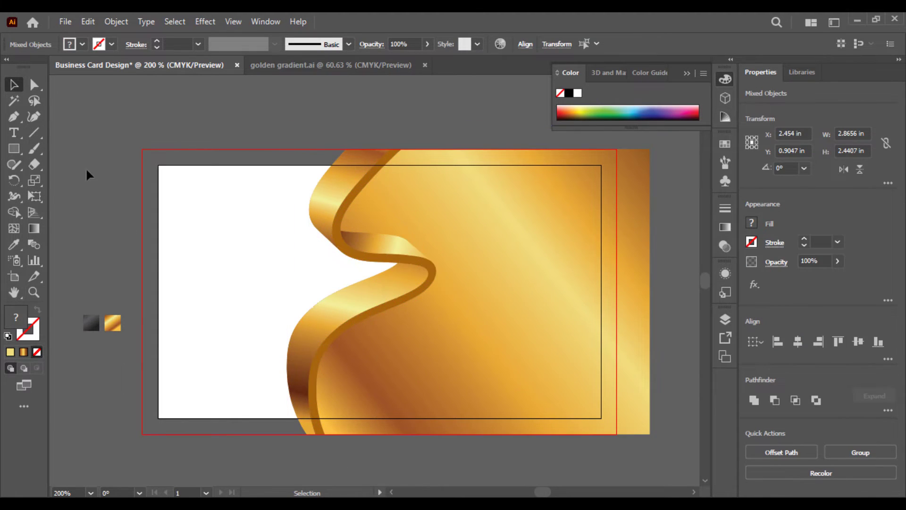
Draw a 3.75 × 2.25 in rectangle over the card and give it the dark grey gradient
left_click(14, 148)
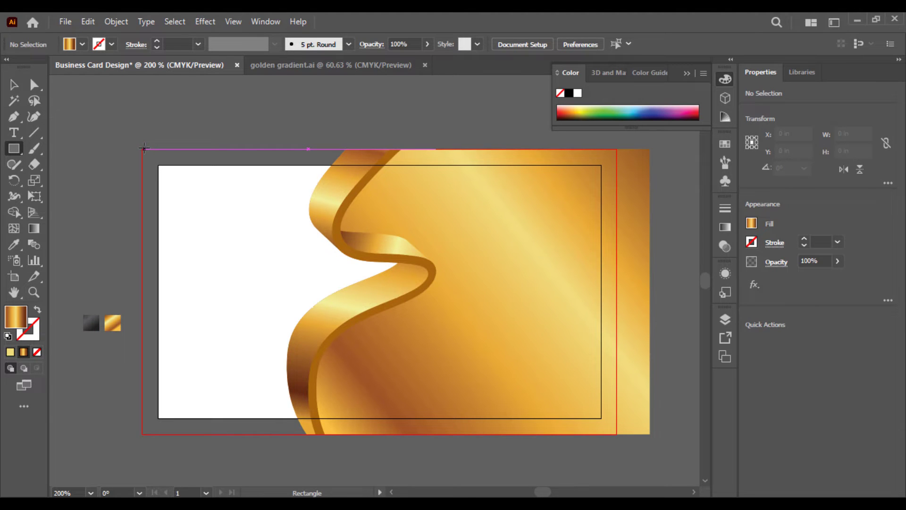
mouse_move(144, 148)
left_mouse_down()
mouse_move(536, 398)
mouse_move(622, 430)
left_mouse_up()
left_click_drag(627, 420, 615, 433)
left_click(14, 244)
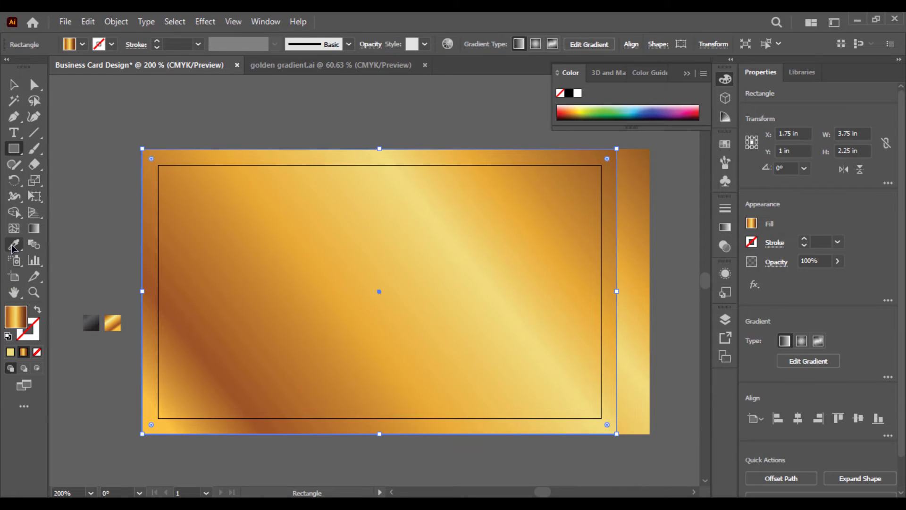
left_click(92, 319)
Send the dark rectangle behind all the card artwork
left_click(14, 85)
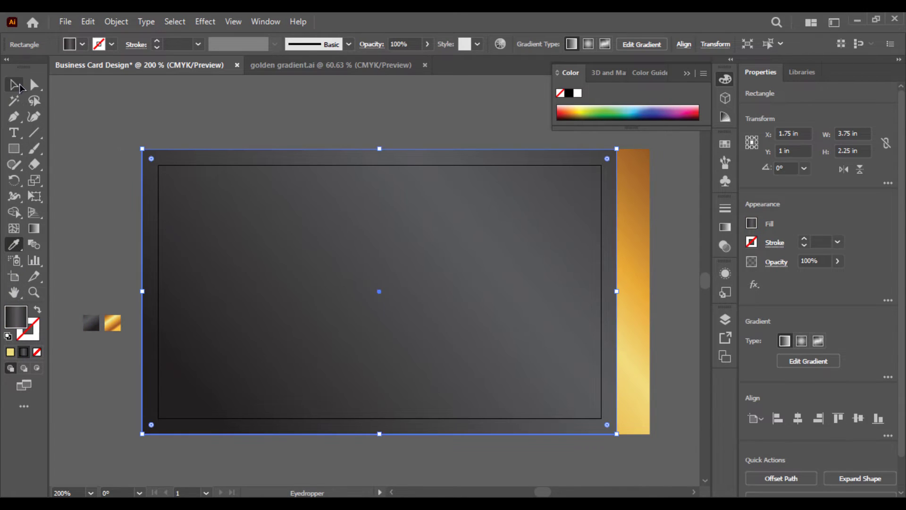
right_click(213, 245)
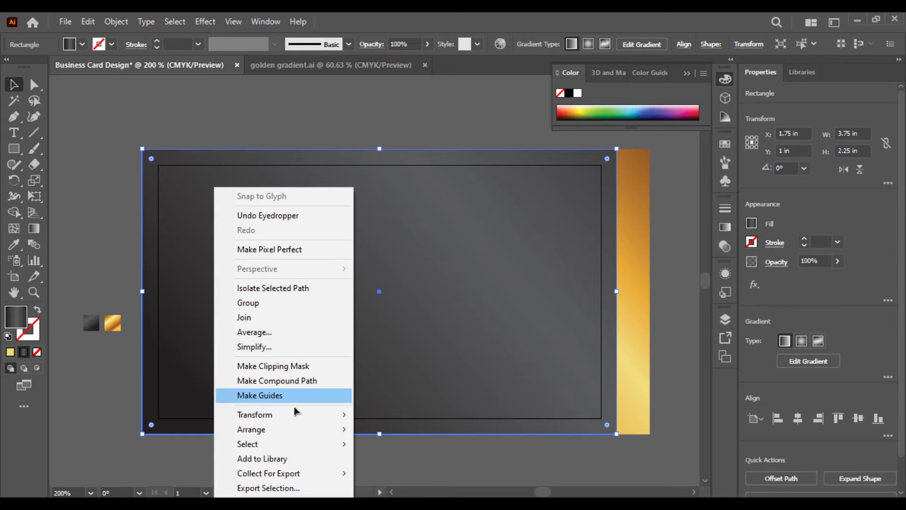
mouse_move(339, 430)
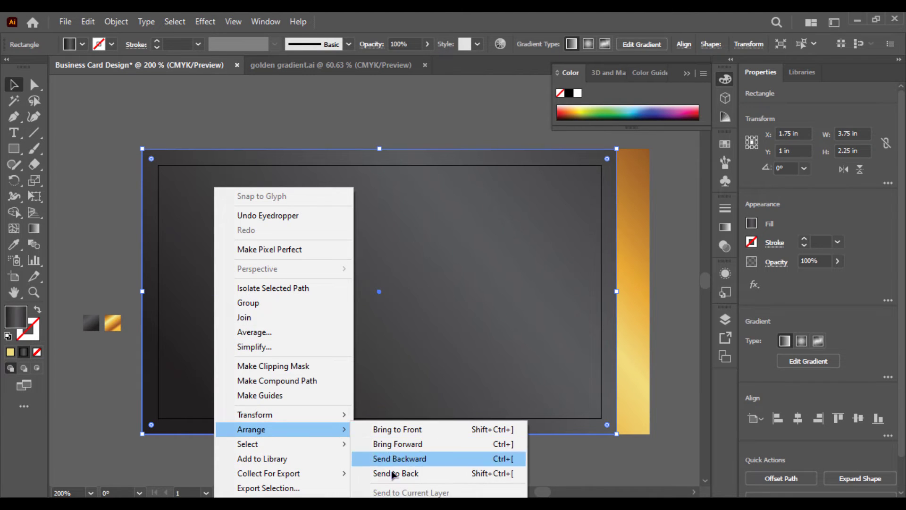
left_click(373, 471)
left_click(252, 119)
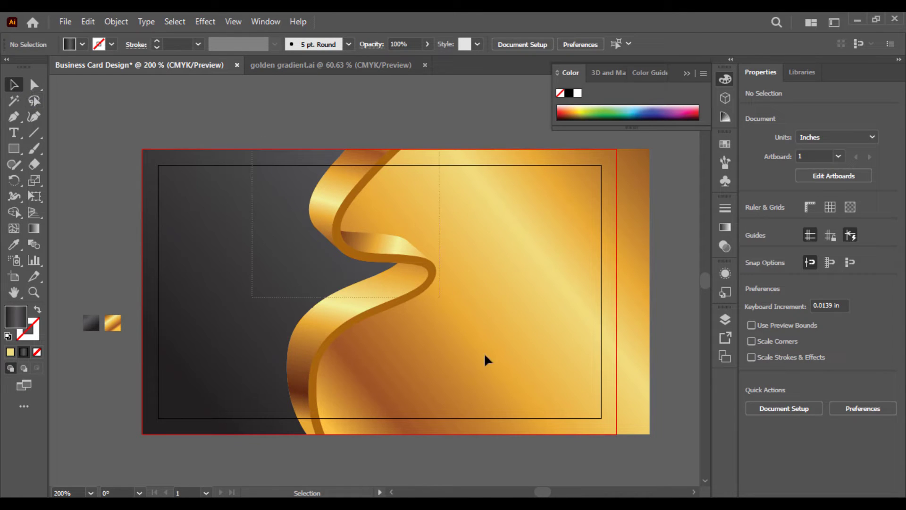
Trim away the gold overhanging the card's right edge with Shape Builder
left_click_drag(596, 443, 188, 319)
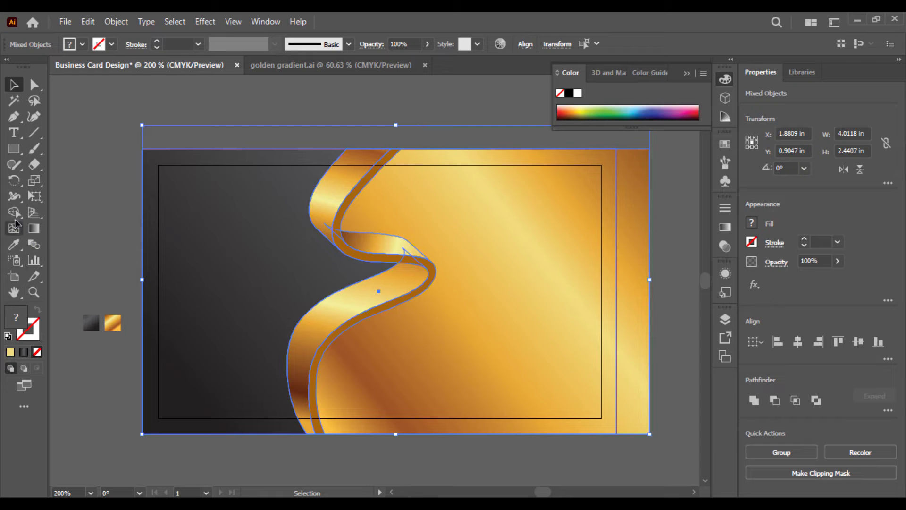
left_click(13, 215)
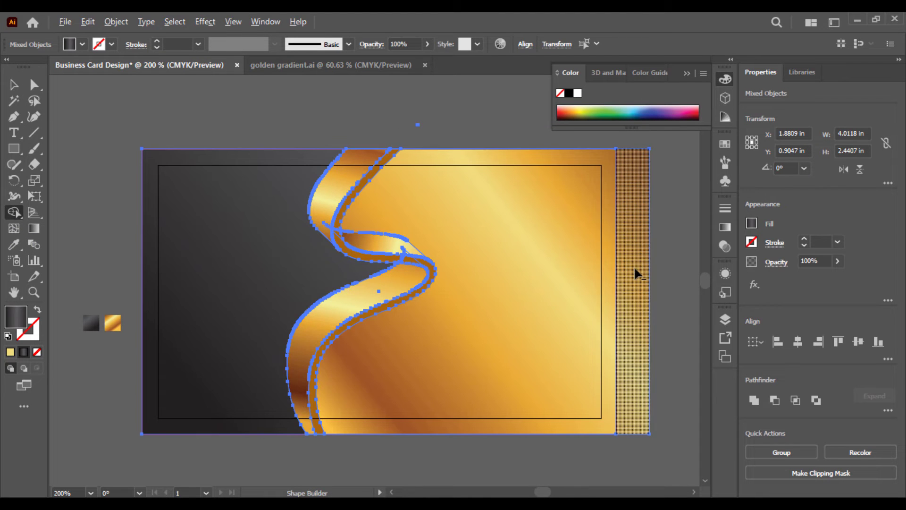
left_click(14, 84)
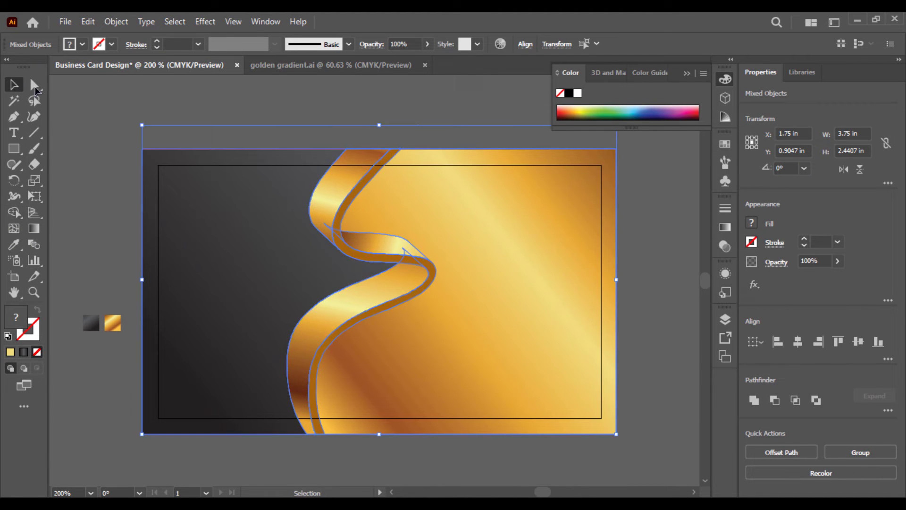
left_click(110, 122)
left_click(252, 208)
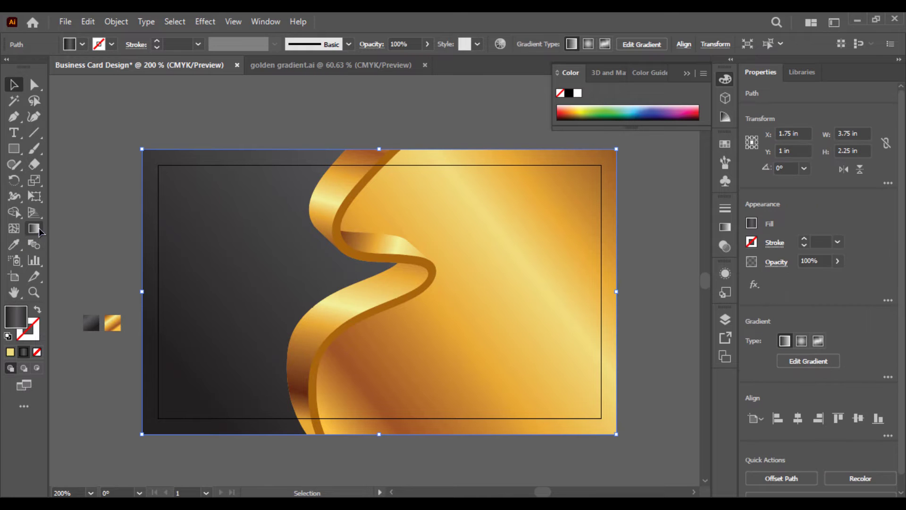
Redraw the charcoal background's gradient diagonally from upper left toward lower right
left_click(33, 228)
mouse_move(367, 155)
left_mouse_down()
mouse_move(155, 368)
mouse_move(138, 455)
mouse_move(52, 474)
mouse_move(110, 419)
mouse_move(188, 477)
mouse_move(283, 484)
mouse_move(264, 447)
mouse_move(138, 462)
mouse_move(141, 484)
mouse_move(255, 484)
left_mouse_up()
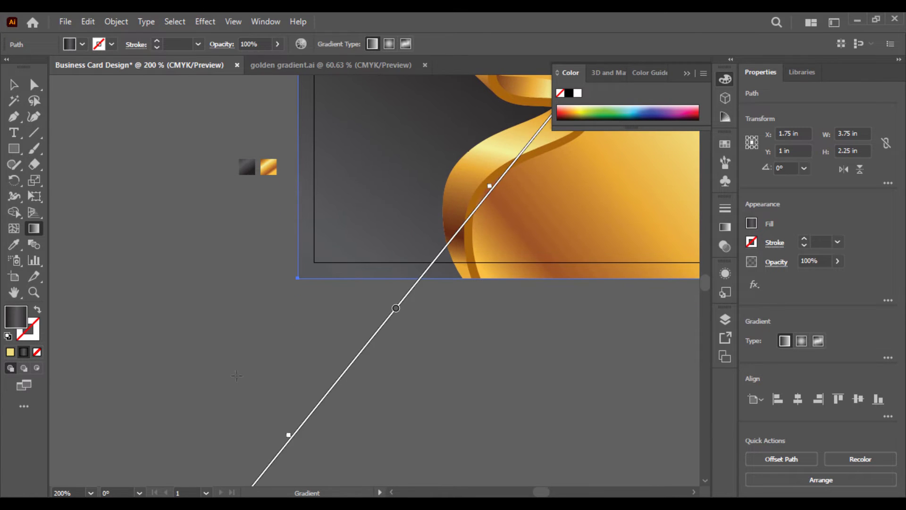
scroll(268, 265, "up", 3)
left_click_drag(266, 105, 698, 330)
left_click_drag(375, 383, 683, 392)
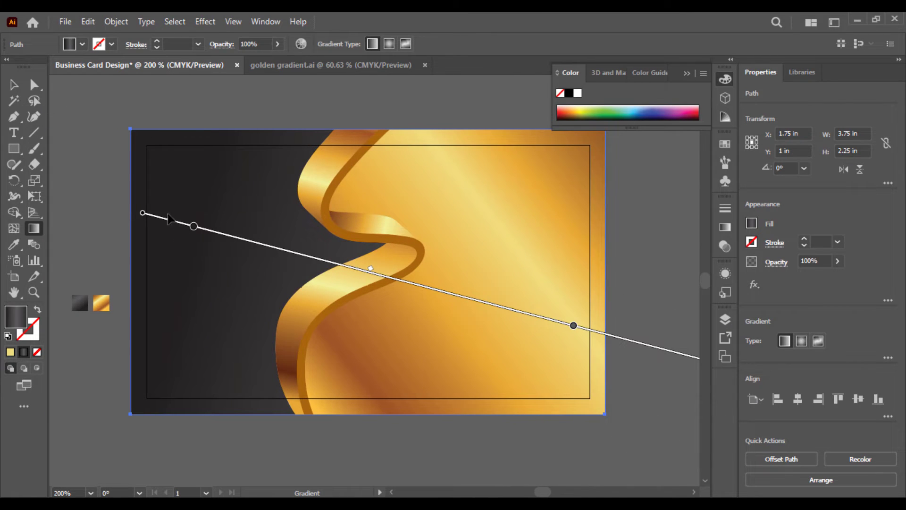
mouse_move(170, 218)
left_mouse_down()
mouse_move(117, 193)
mouse_move(60, 137)
left_mouse_up()
left_click(13, 84)
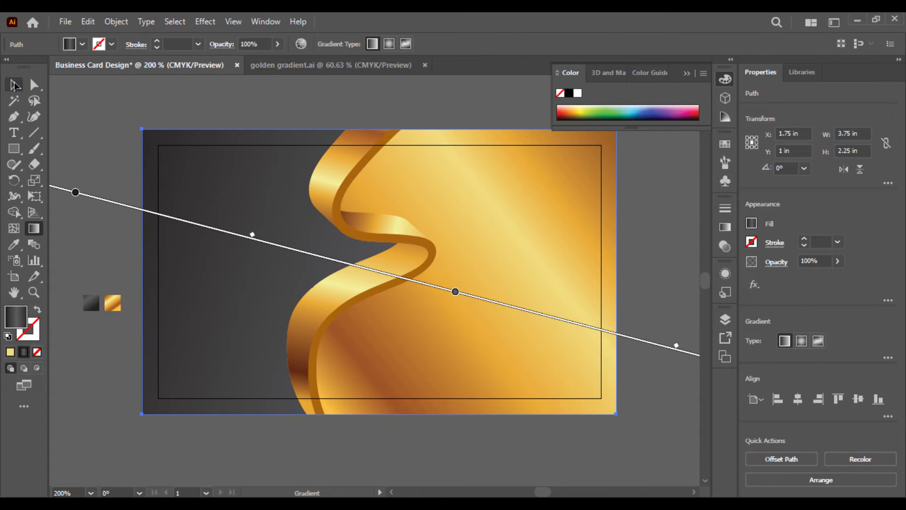
left_click(198, 107)
left_click_drag(239, 121, 283, 168)
scroll(283, 168, "up", 2)
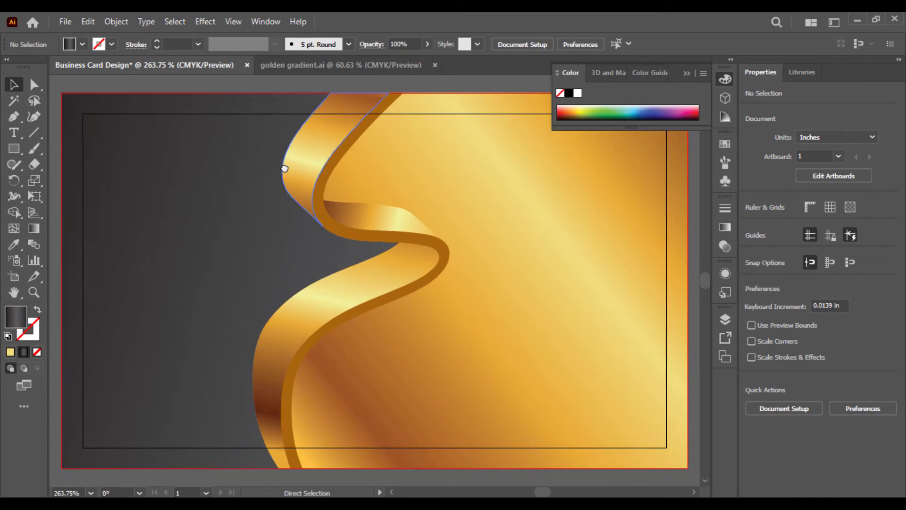
scroll(284, 169, "down", 2)
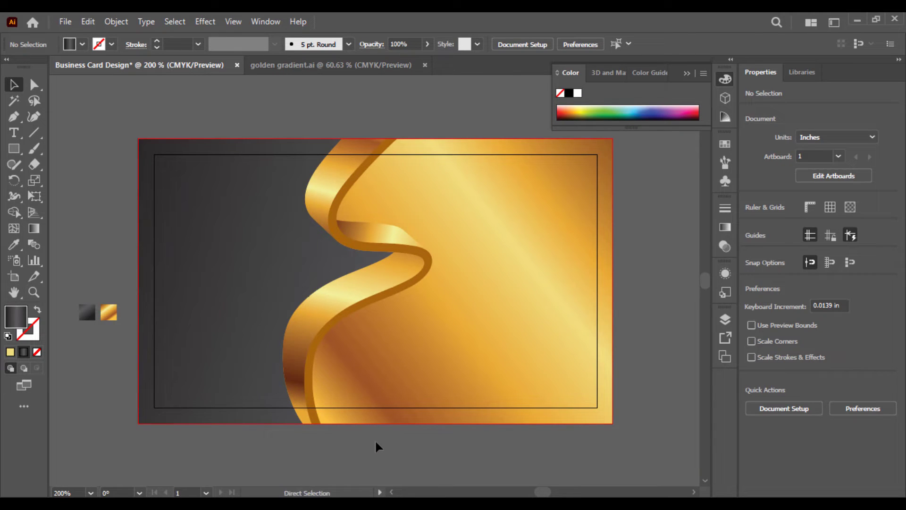
Give the ribbon's inner edge strip the gold gradient, running vertically top to bottom
left_click(427, 263)
left_click(14, 249)
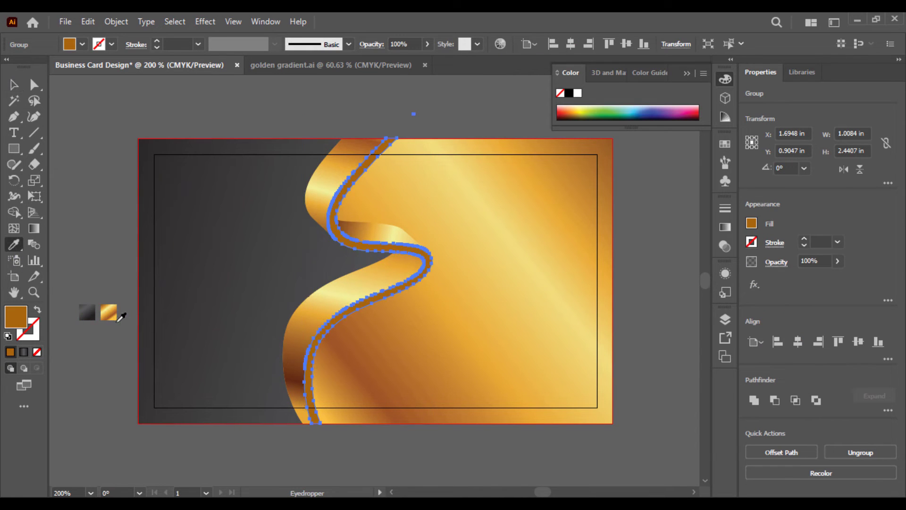
left_click(110, 311)
left_click(110, 307)
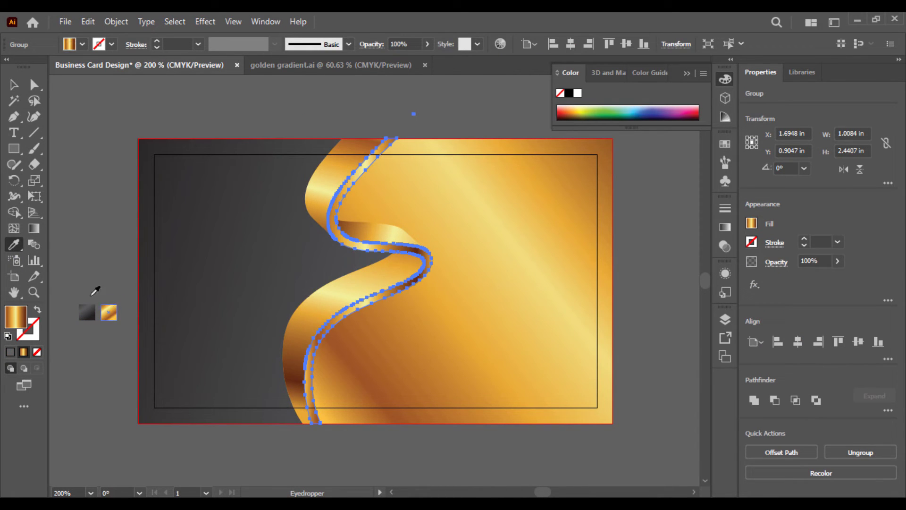
left_click(34, 228)
mouse_move(370, 115)
left_mouse_down()
mouse_move(384, 218)
mouse_move(330, 441)
mouse_move(338, 467)
left_mouse_up()
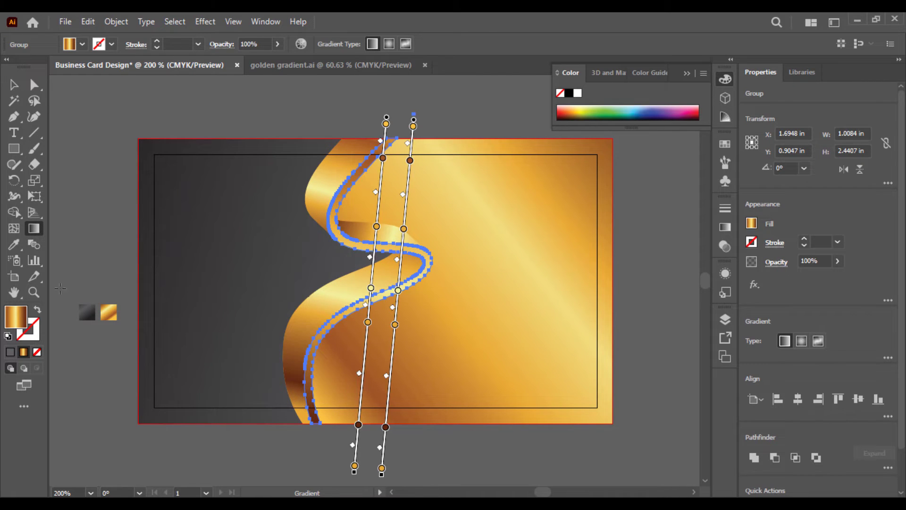
key("v")
left_click(76, 125)
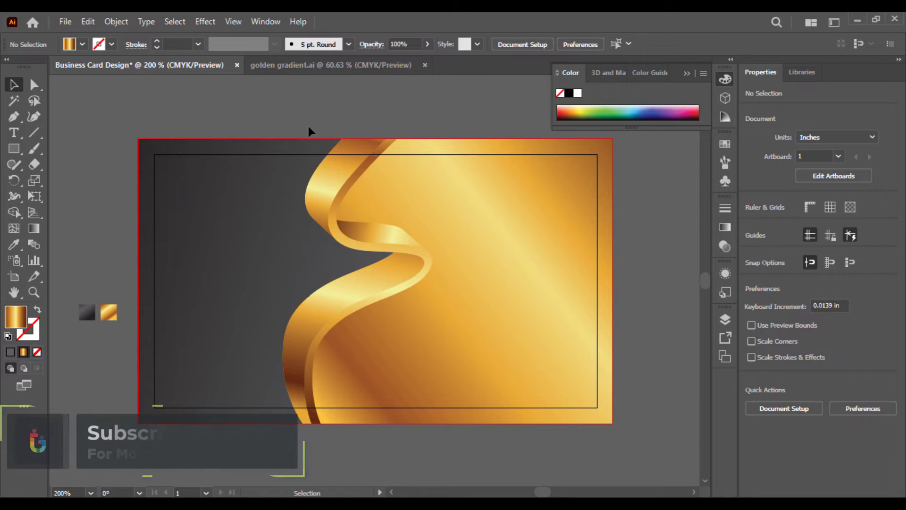
key("ctrl+plus")
key("ctrl+minus")
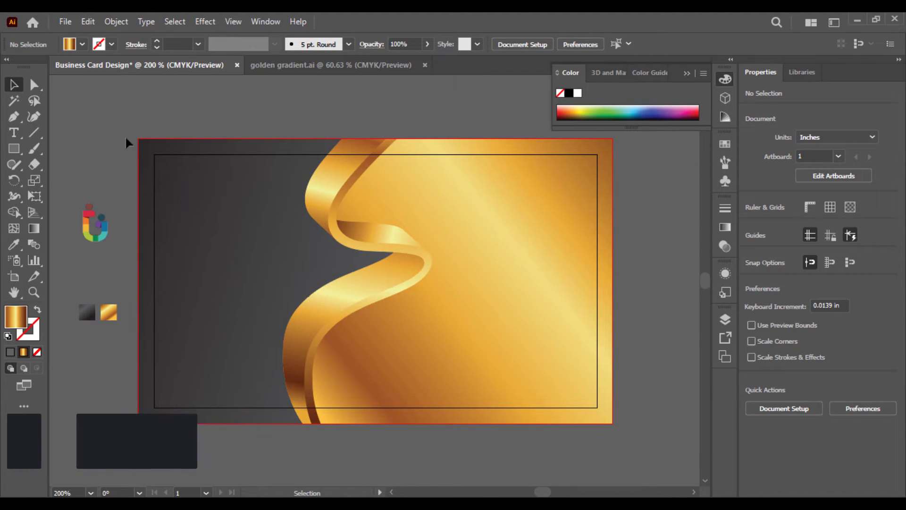
Drag the logo onto the card's dark left panel
left_click_drag(89, 228, 225, 269)
left_click(89, 264)
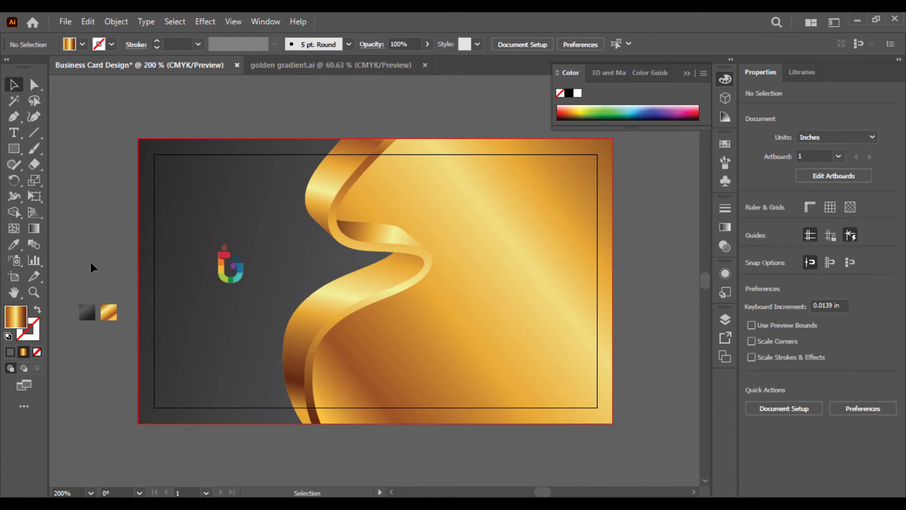
key("ctrl+equal")
left_click_drag(90, 261, 245, 288)
Fill the logo shapes with the gold gradient running top to bottom
left_click(245, 248)
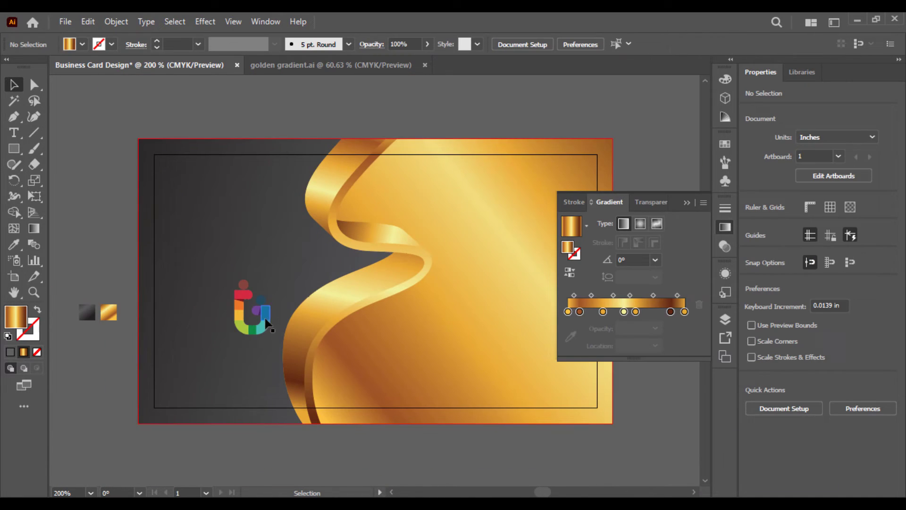
left_click(265, 325)
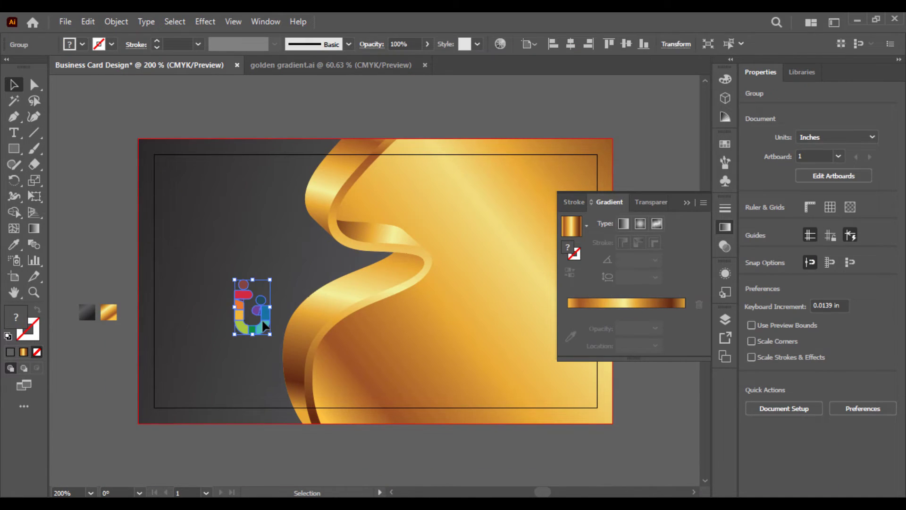
left_click(14, 244)
left_click(112, 314)
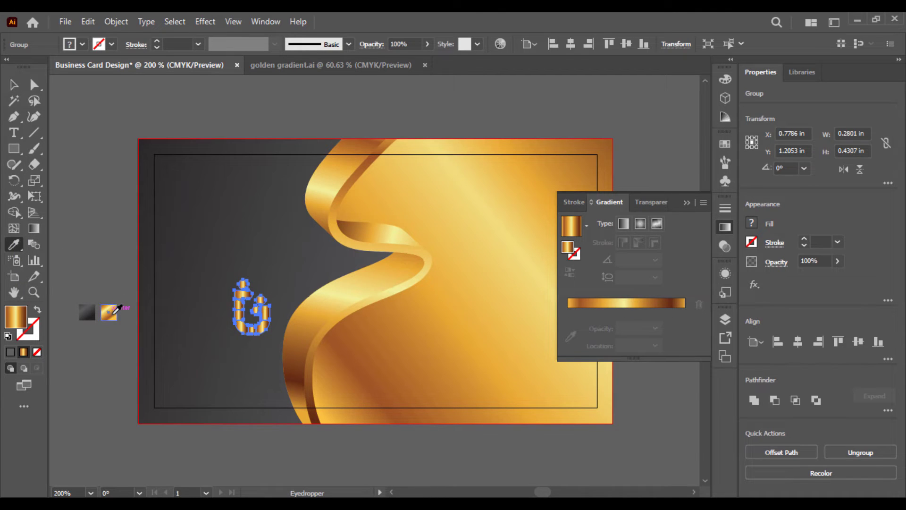
left_click(33, 230)
mouse_move(239, 262)
left_mouse_down()
mouse_move(243, 394)
mouse_move(289, 411)
mouse_move(293, 370)
mouse_move(333, 360)
mouse_move(355, 290)
mouse_move(358, 396)
mouse_move(251, 411)
mouse_move(237, 351)
left_mouse_up()
left_click(14, 83)
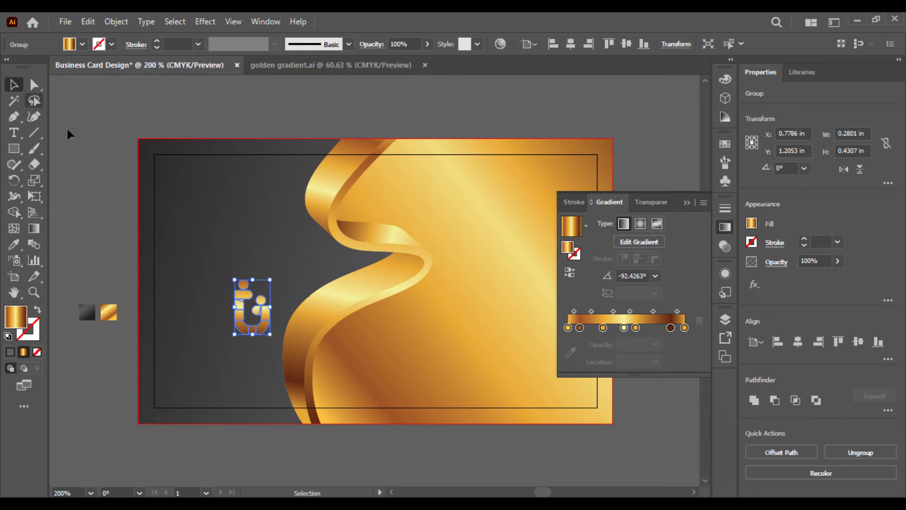
left_click(106, 249)
Move the logo up and to the left on the dark panel
key("ctrl+plus")
left_click_drag(107, 253, 196, 189)
left_click(257, 280)
right_click(257, 279)
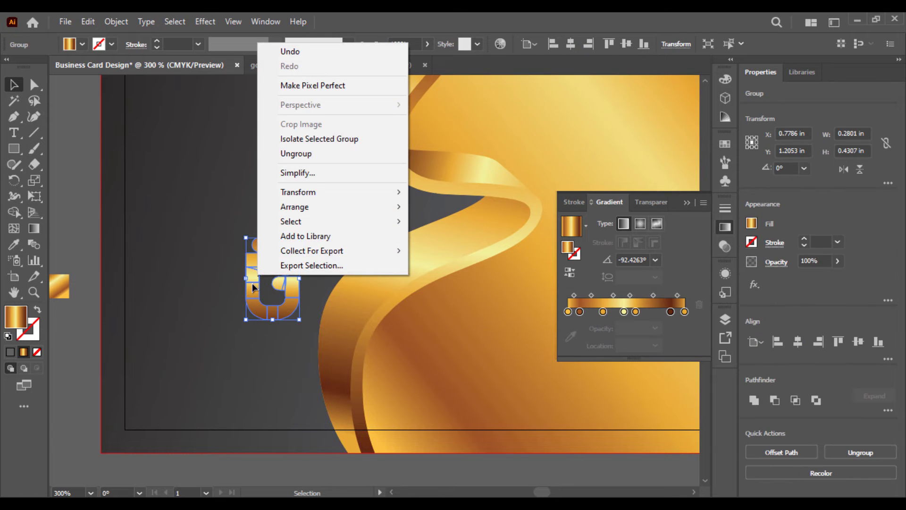
left_click(250, 285)
left_click_drag(249, 285, 222, 228)
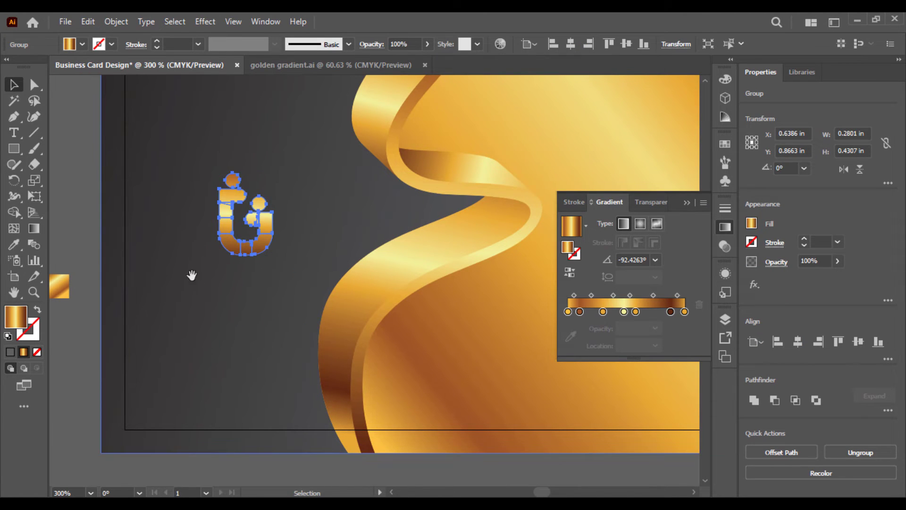
left_click_drag(190, 275, 191, 323)
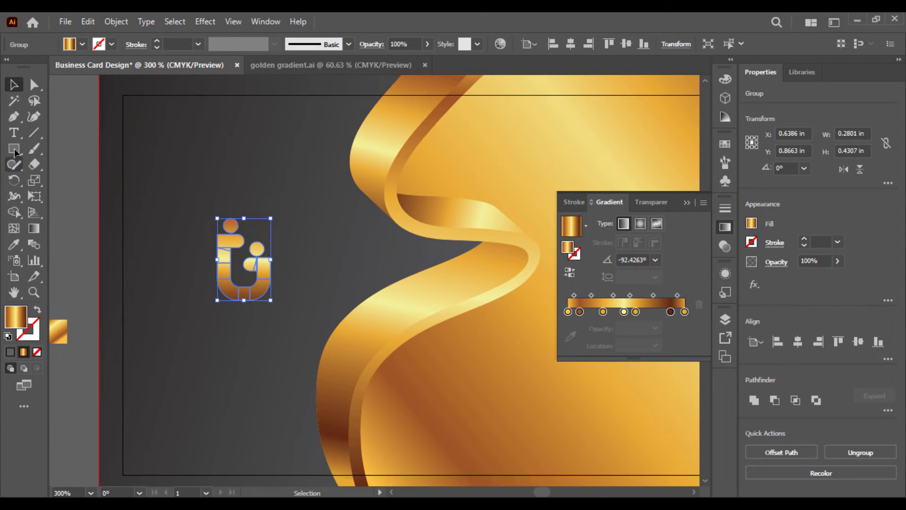
Type GRAPHICSFAMILY below the logo and set it in Nexa Black
left_click(14, 133)
left_click(170, 400)
type("g")
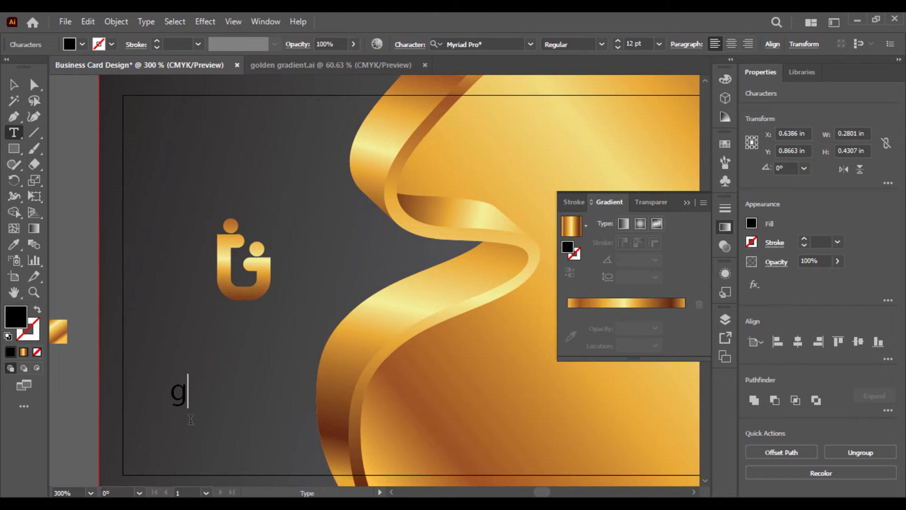
type("GRA")
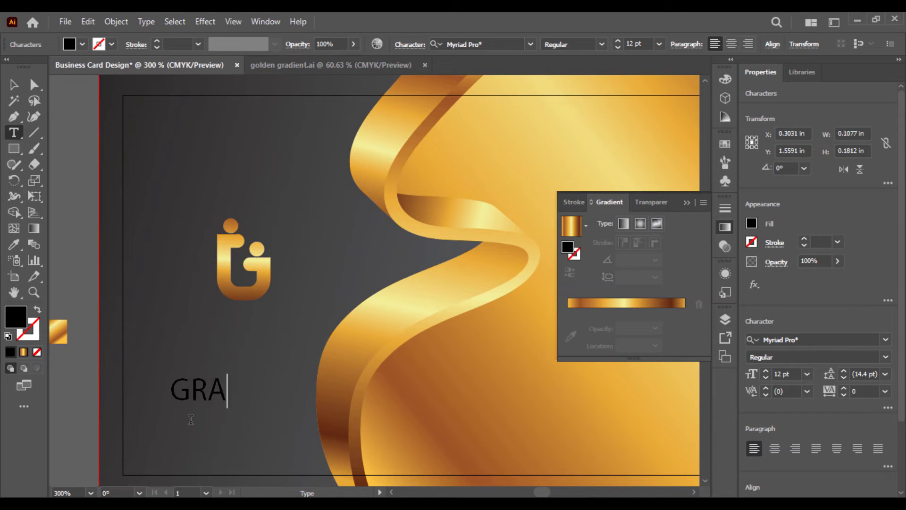
type("PHICSFAMILY")
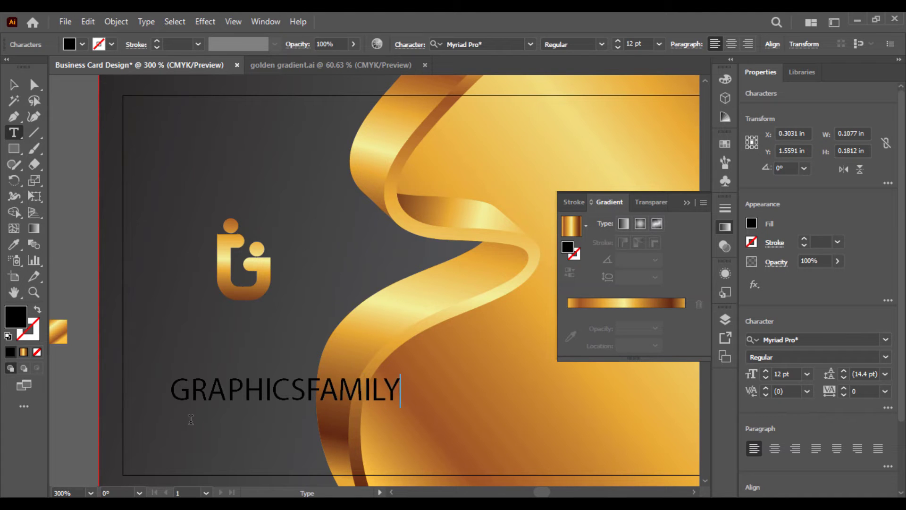
key("ctrl+a")
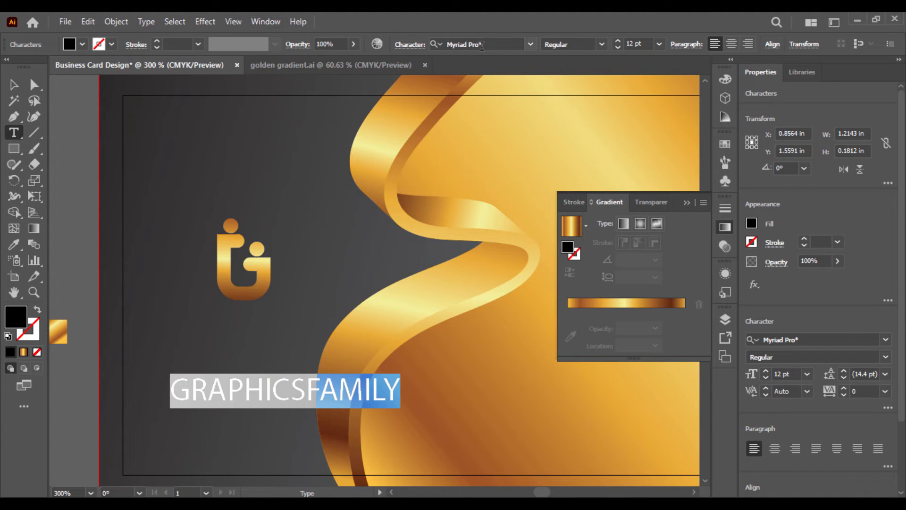
left_click(482, 44)
type("NEXA")
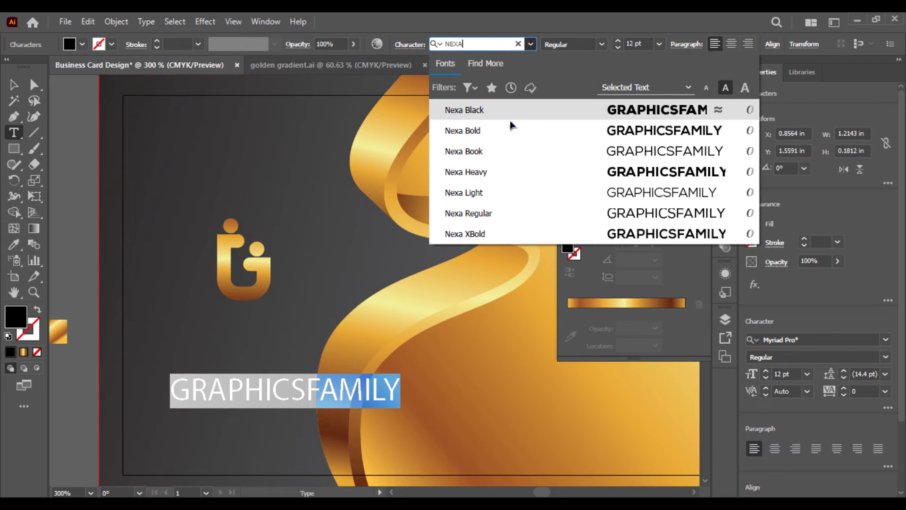
left_click(520, 121)
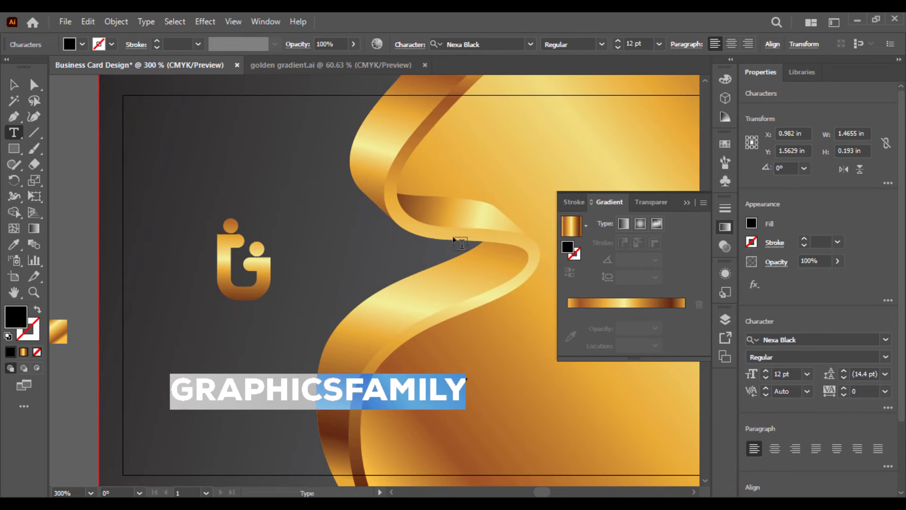
Change the word FAMILY to Nexa Book
left_click_drag(346, 389, 468, 389)
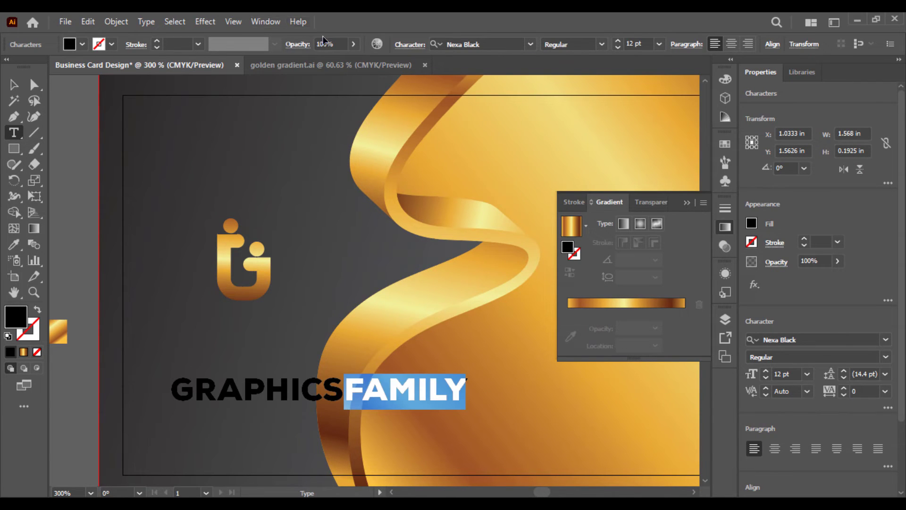
left_click(462, 45)
type("NEXA")
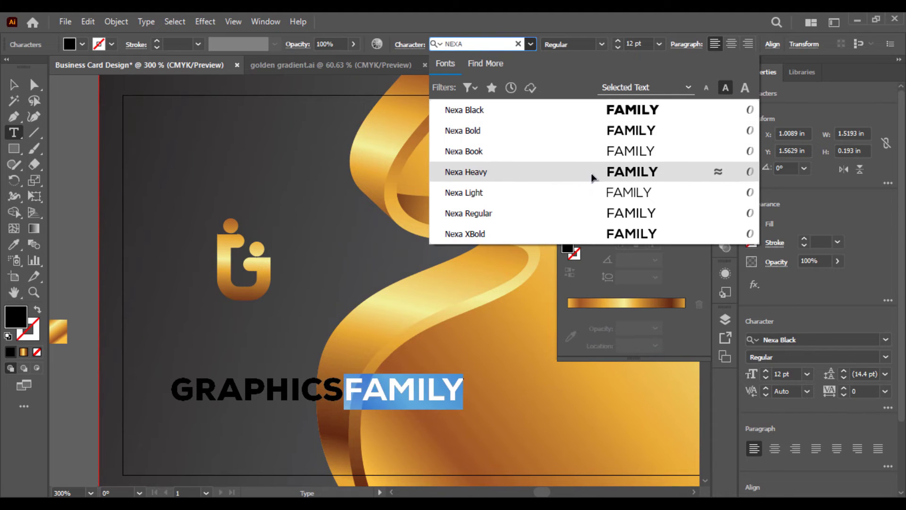
left_click(603, 151)
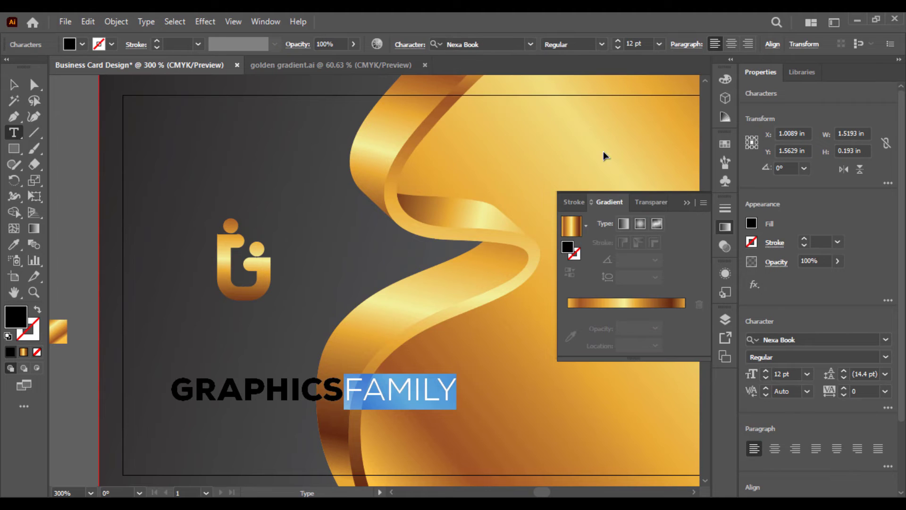
left_click(12, 85)
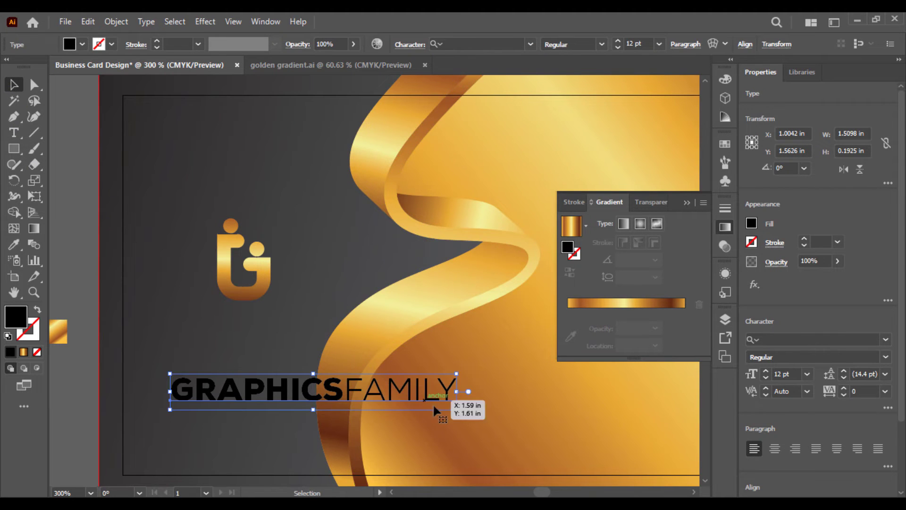
Shrink GRAPHICSFAMILY, set it beneath the logo, and change FAMILY to Nexa XBold
left_click_drag(456, 390, 399, 401)
left_click_drag(338, 385, 283, 330)
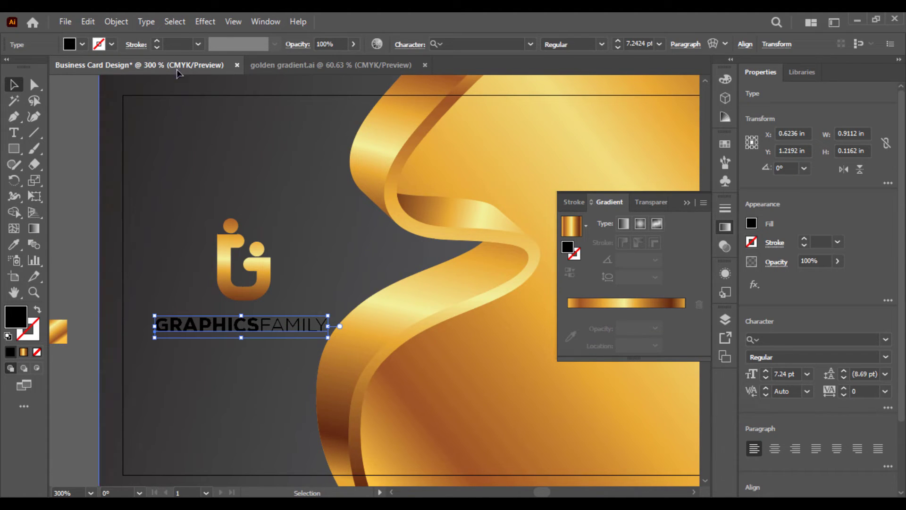
left_click(14, 132)
double_click(274, 324)
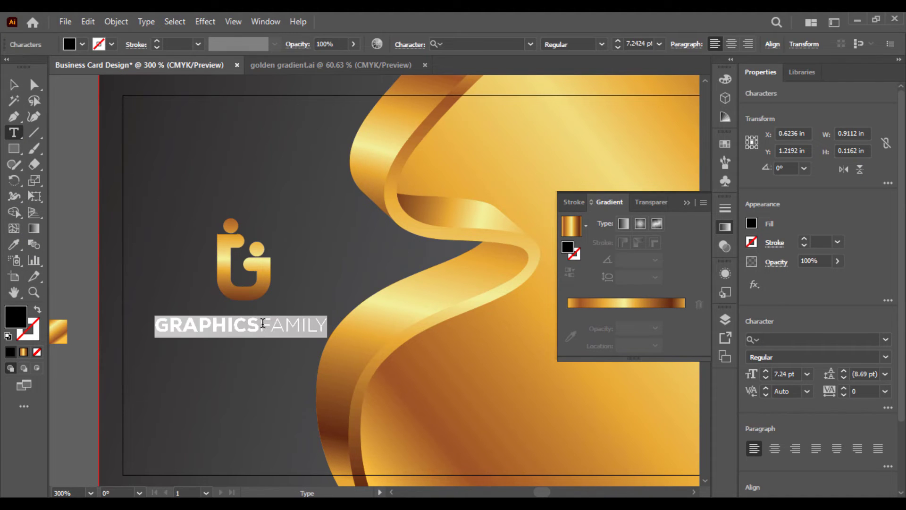
left_click_drag(260, 324, 358, 322)
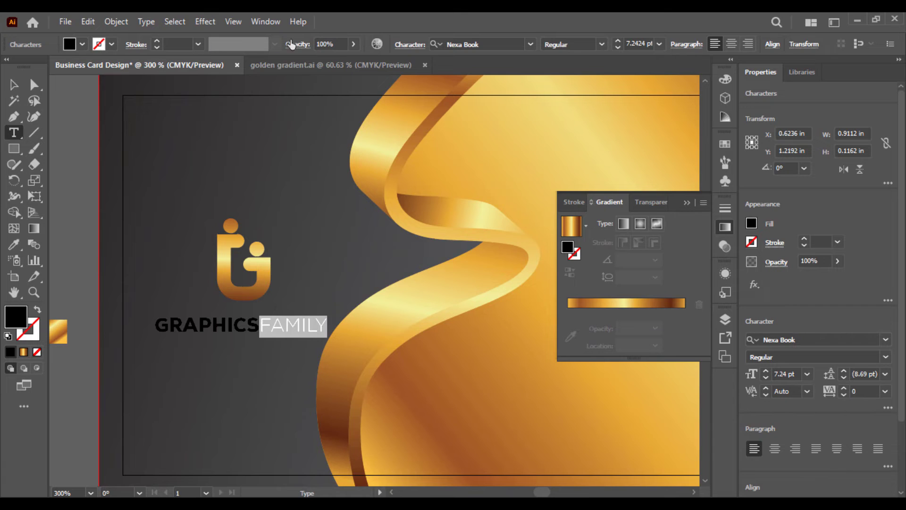
left_click(464, 43)
type("NEXA")
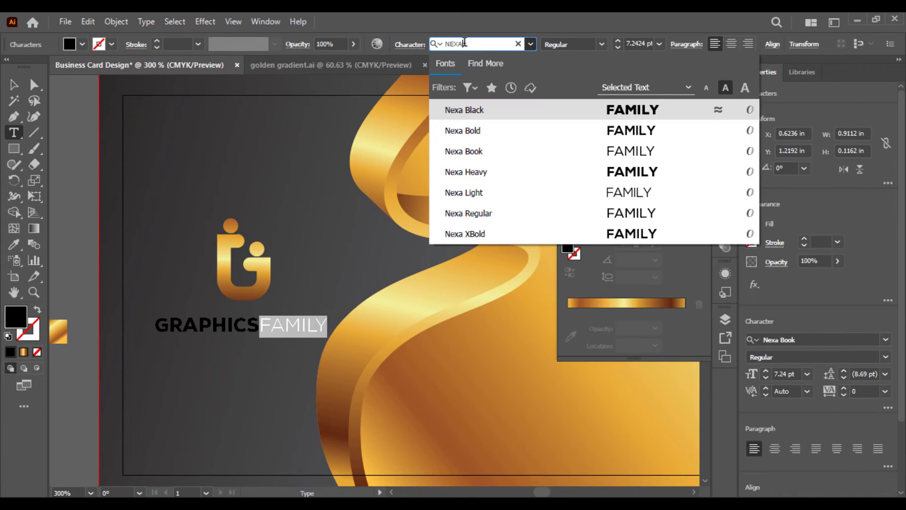
left_click(628, 235)
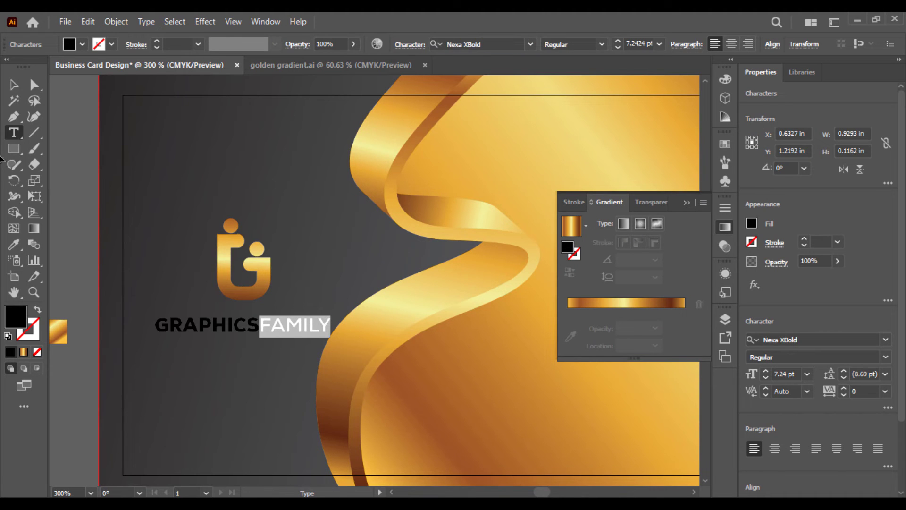
Fill the whole GRAPHICSFAMILY word with the yellow-orange swatch
left_click(81, 44)
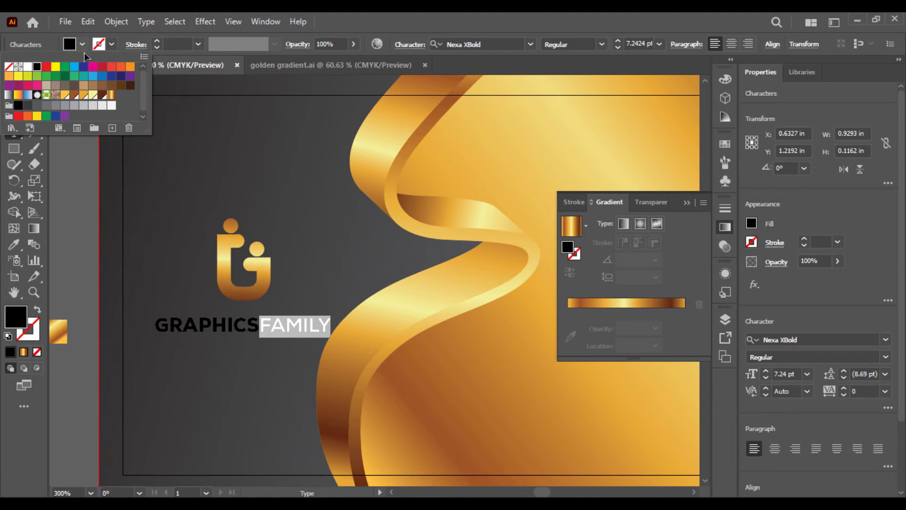
left_click(84, 95)
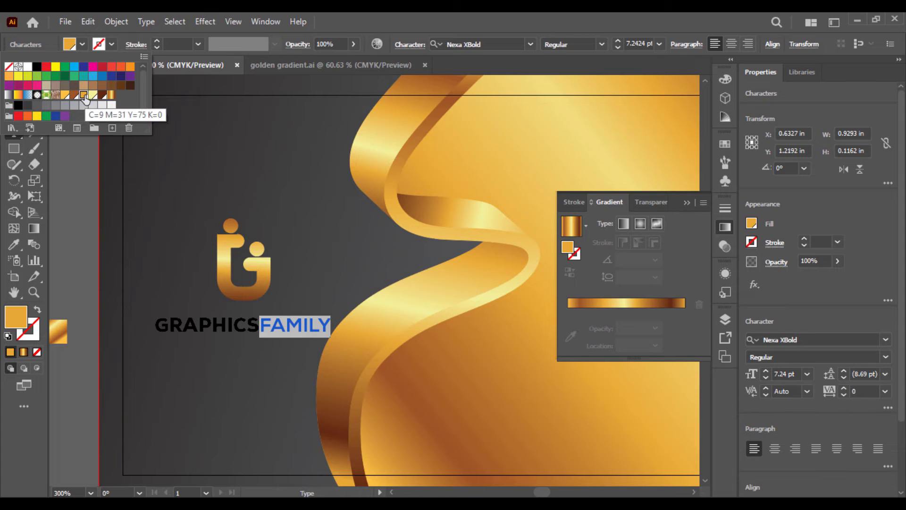
left_click(450, 17)
double_click(191, 324)
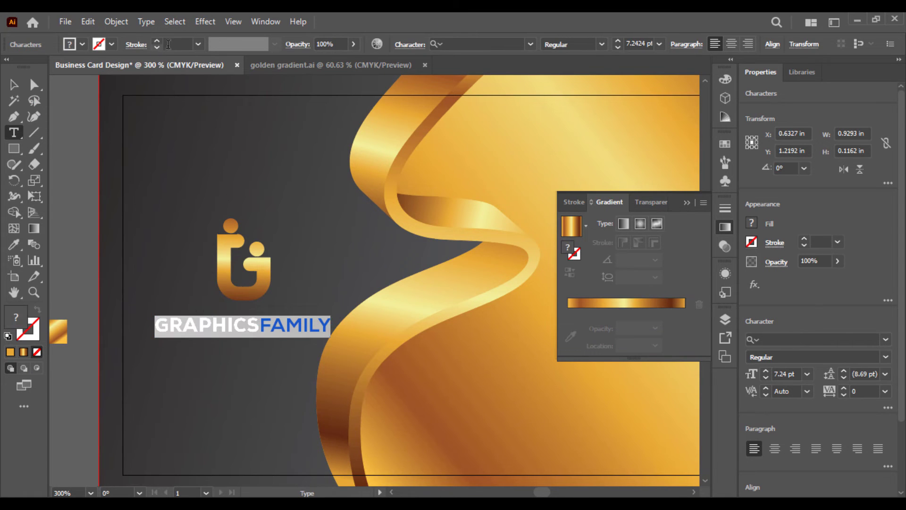
left_click(82, 45)
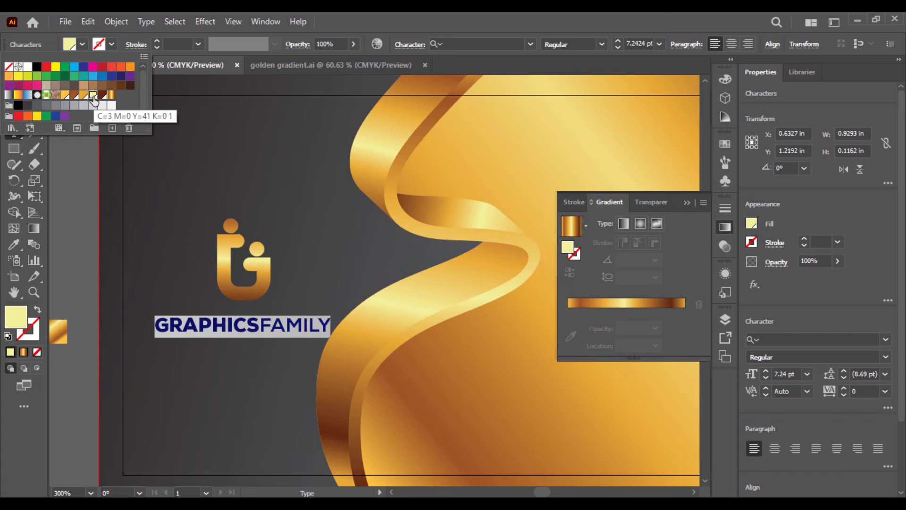
left_click(73, 96)
left_click(66, 95)
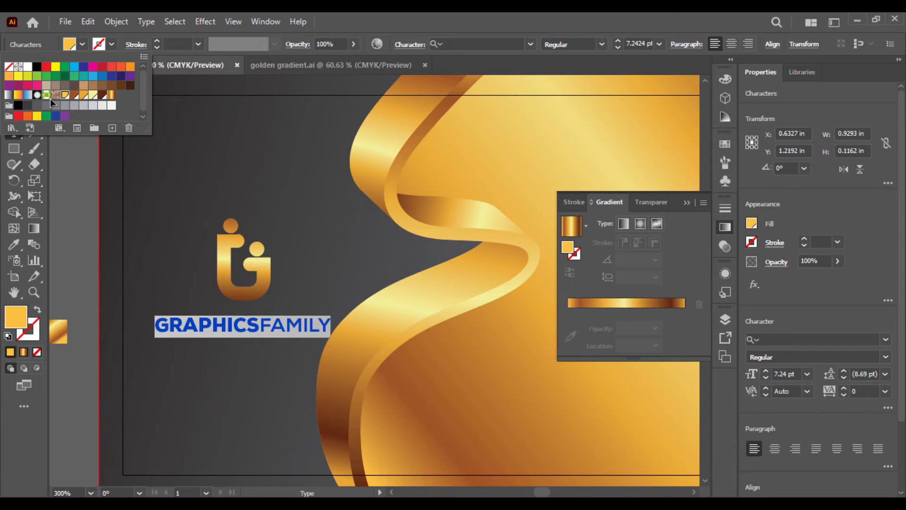
key("Escape")
left_click(14, 84)
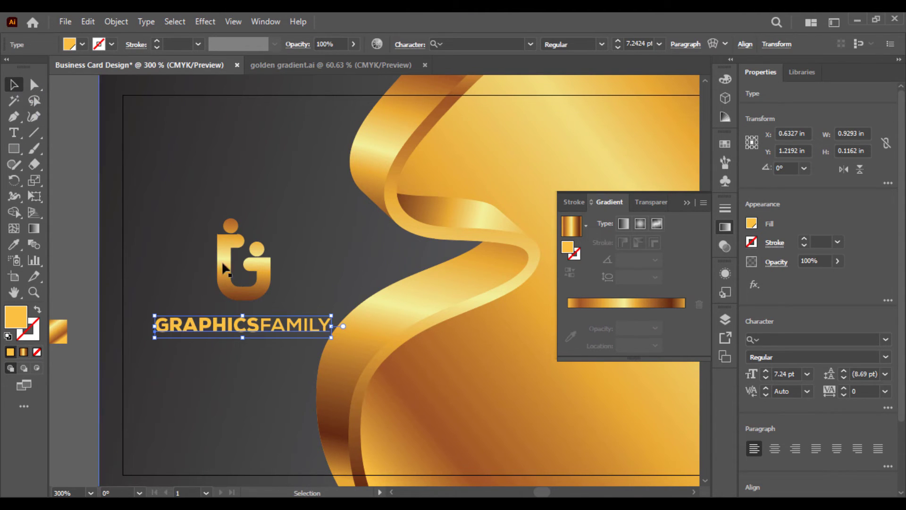
Group the logo with GRAPHICSFAMILY, centre the group vertically and scale it down slightly
left_click_drag(331, 329, 318, 331)
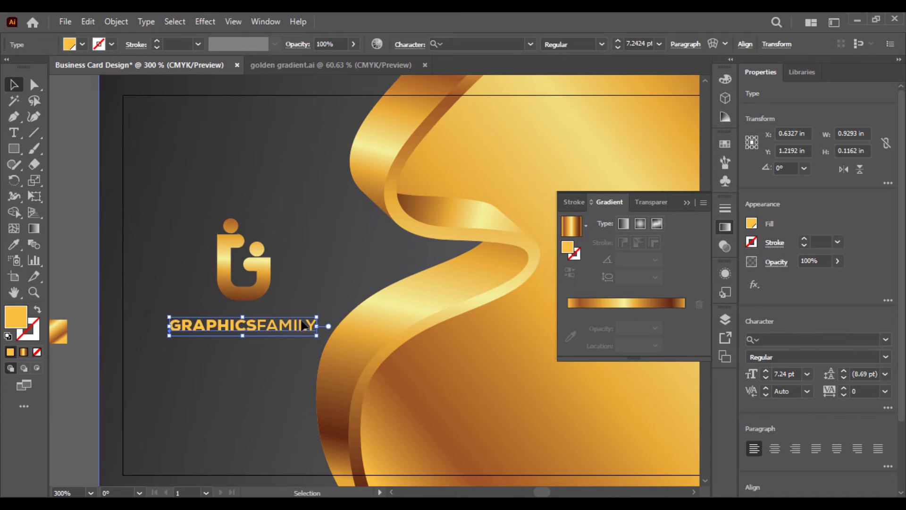
left_click_drag(259, 328, 259, 320)
left_click(262, 284, "shift")
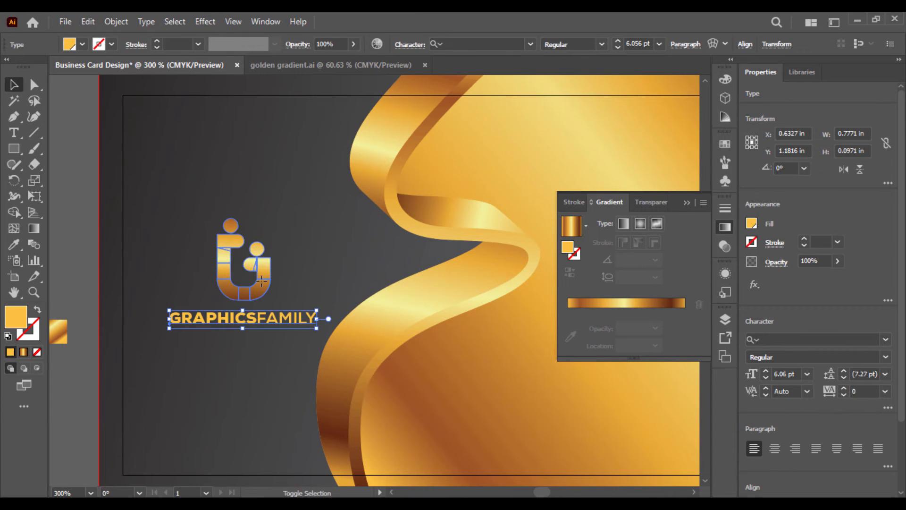
right_click(263, 284)
left_click(308, 164)
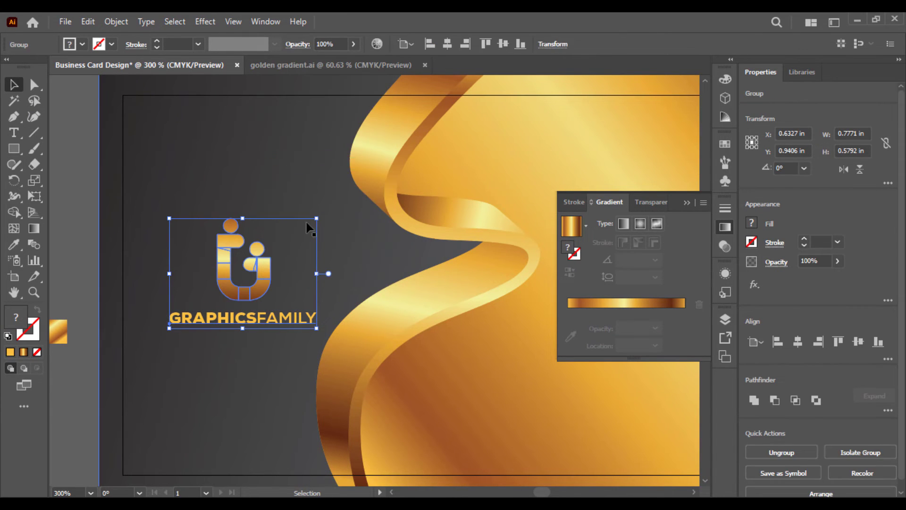
left_click(503, 44)
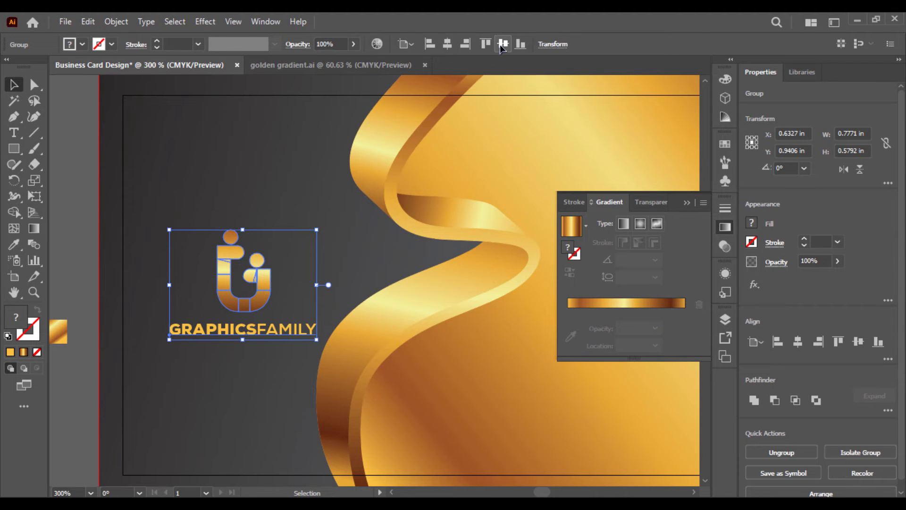
left_click_drag(313, 233, 307, 237)
Fit the card in view, deselect, close the gradient settings and pan the card left
key("ctrl+0")
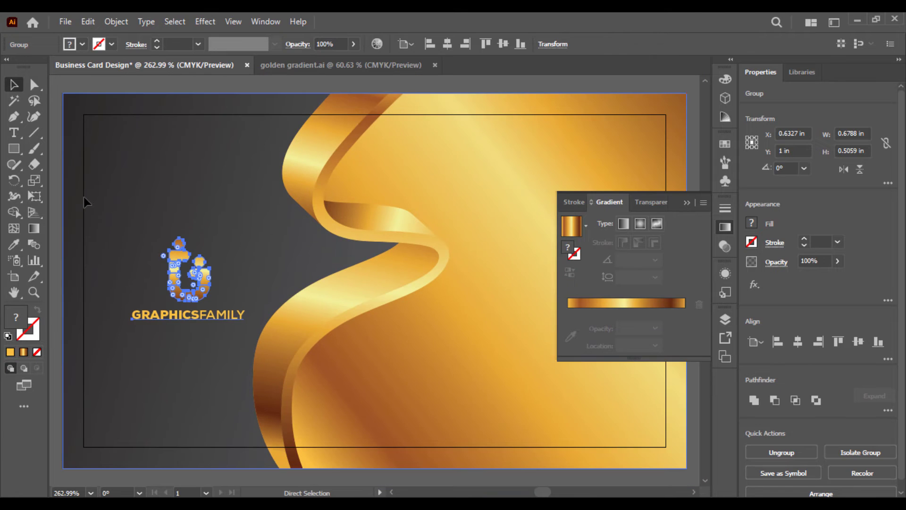
key("v")
left_click(189, 477)
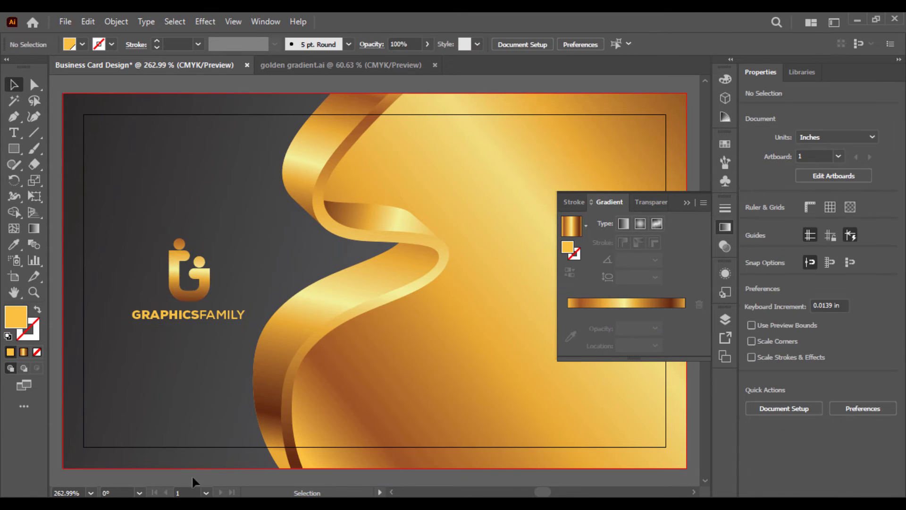
left_click(687, 203)
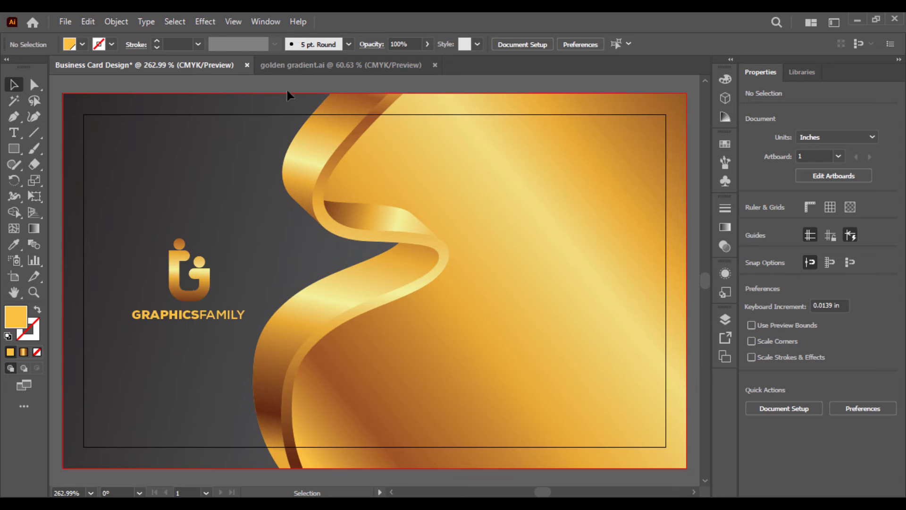
left_click_drag(511, 268, 467, 274)
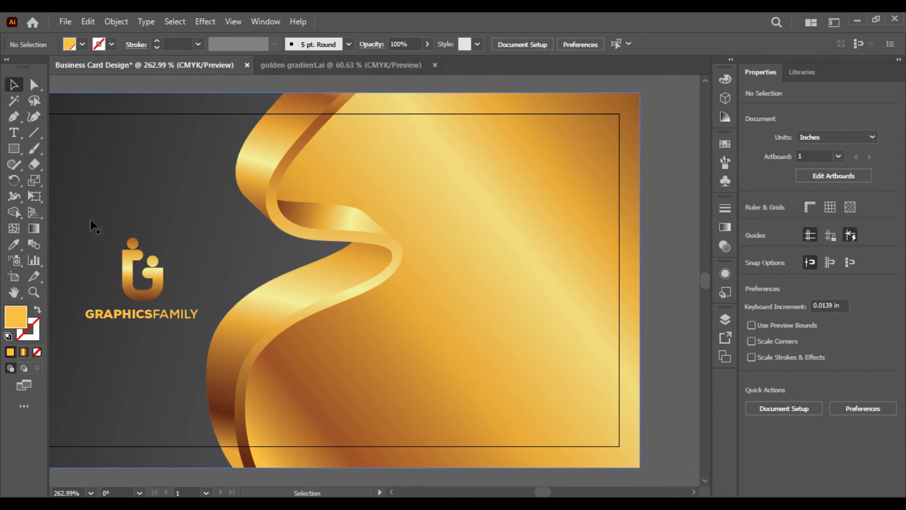
Type the cardholder's name in capitals on the gold panel
left_click(13, 133)
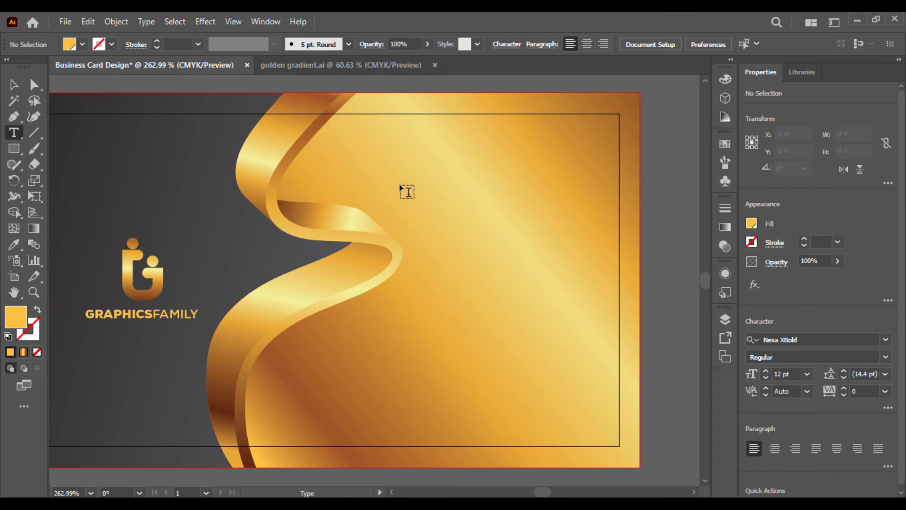
left_click(409, 189)
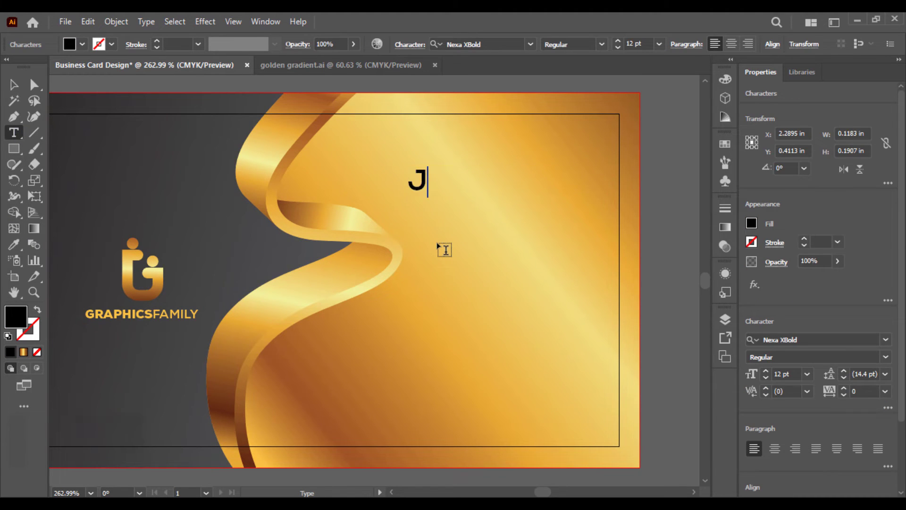
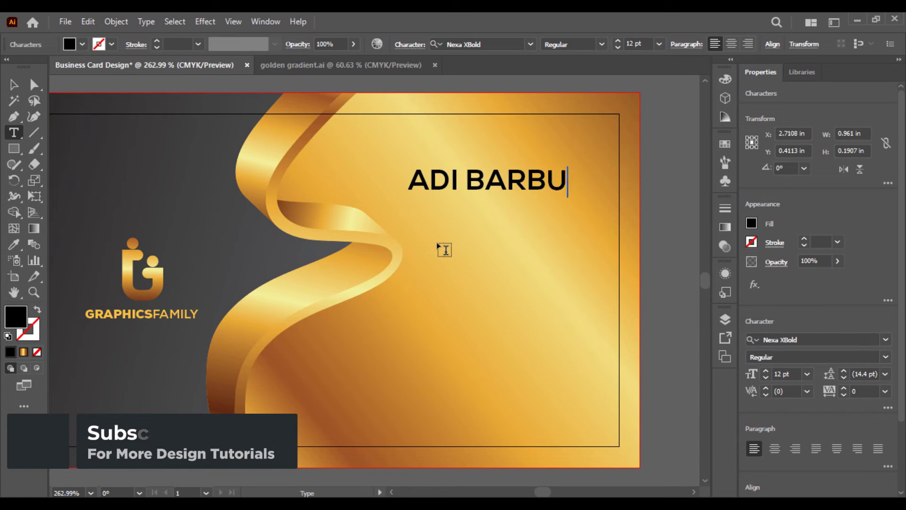
left_click(10, 86)
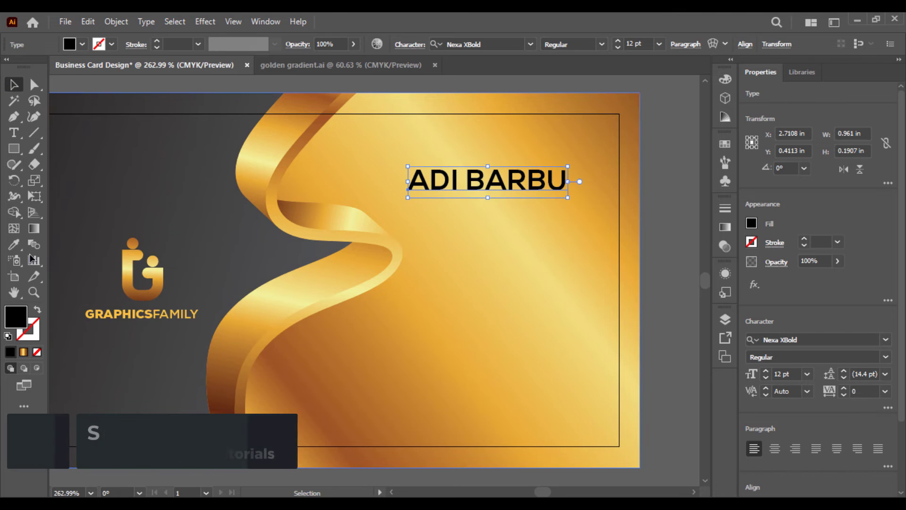
Set the name in Nexa Black and move it lower and to the right
triple_click(516, 180)
left_click(470, 40)
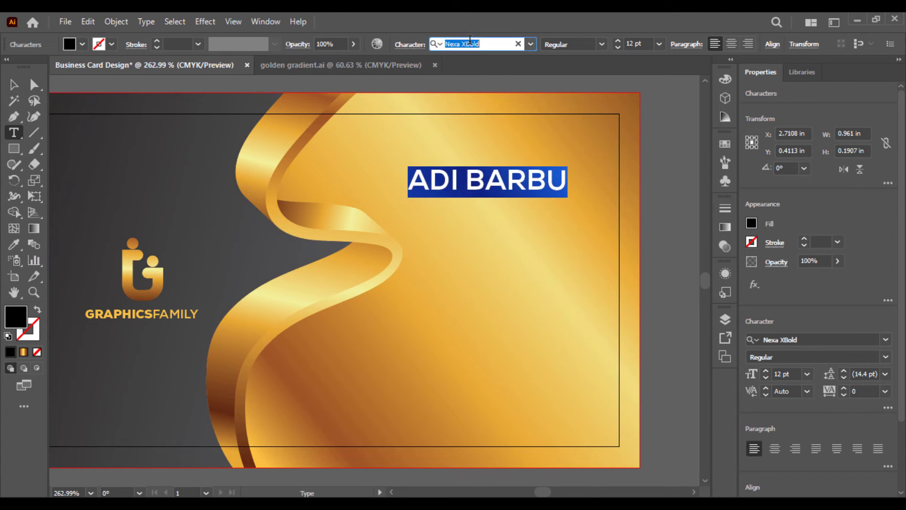
type("NEXA")
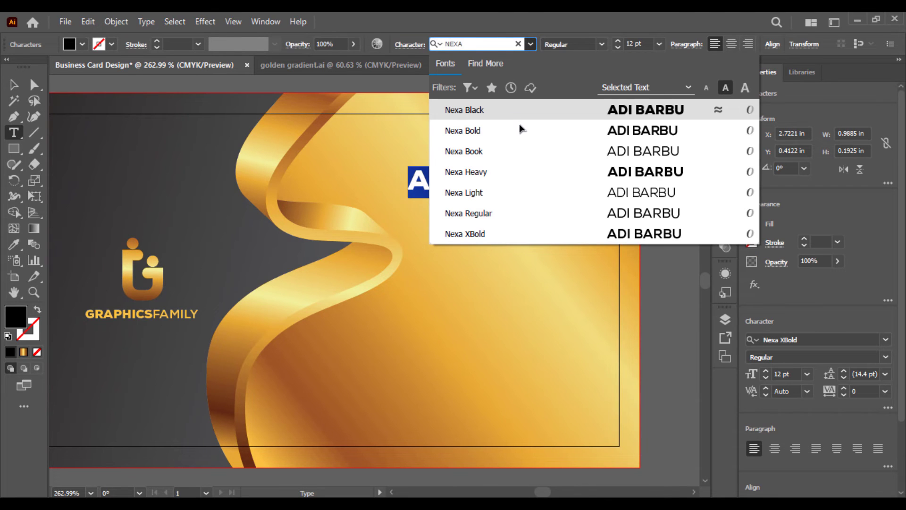
left_click(563, 105)
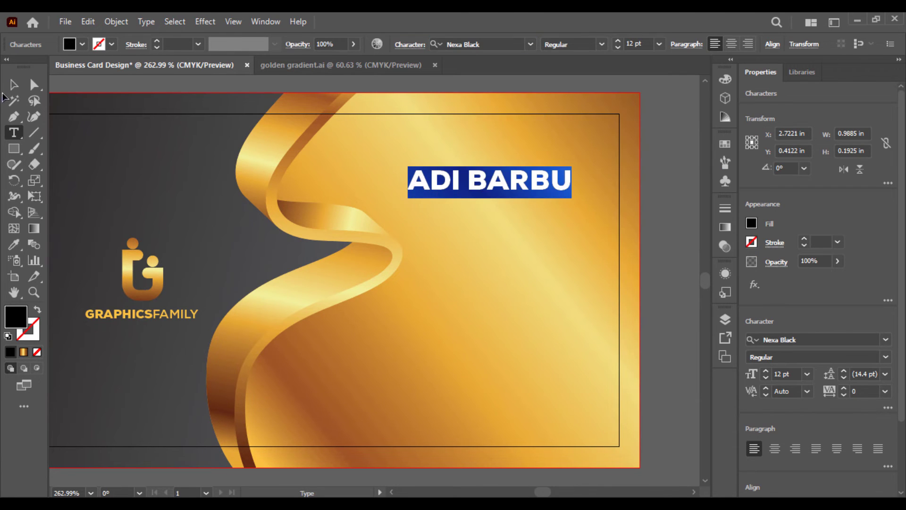
left_click(14, 85)
left_click_drag(480, 190, 497, 217)
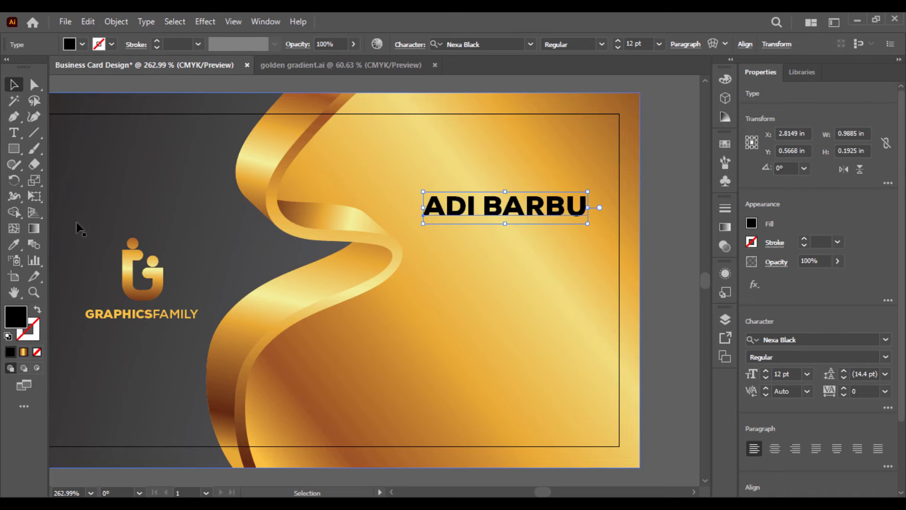
left_click(15, 133)
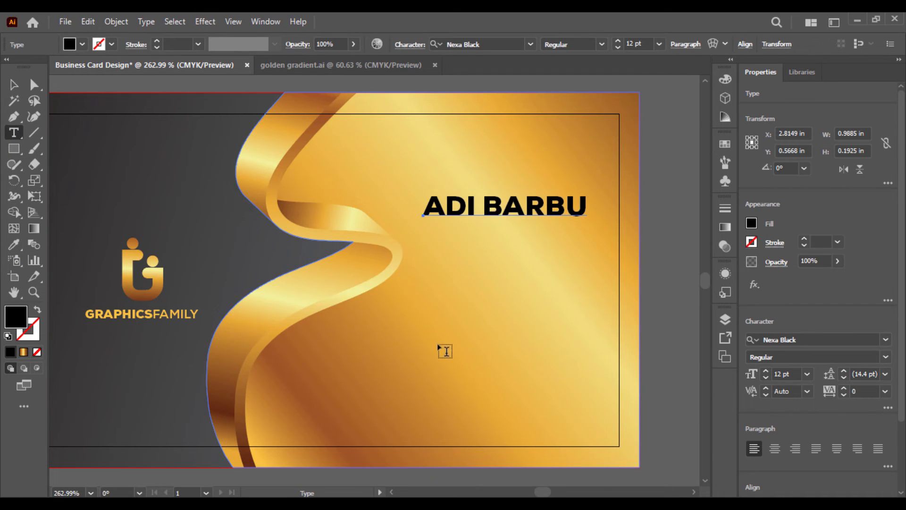
Add the job title CREATIVE DESIGNER and set it in Nexa XBold
left_click(454, 364)
type("CREATIVE DESIGN")
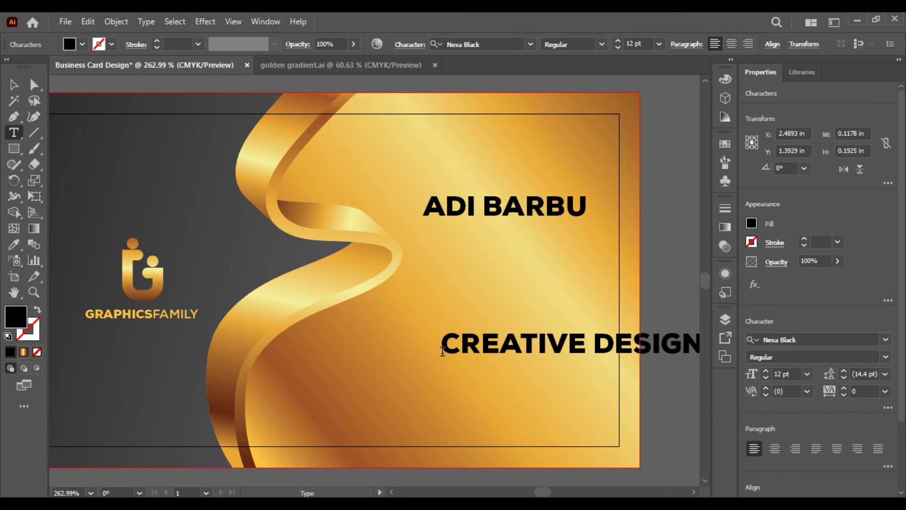
key("ctrl+a")
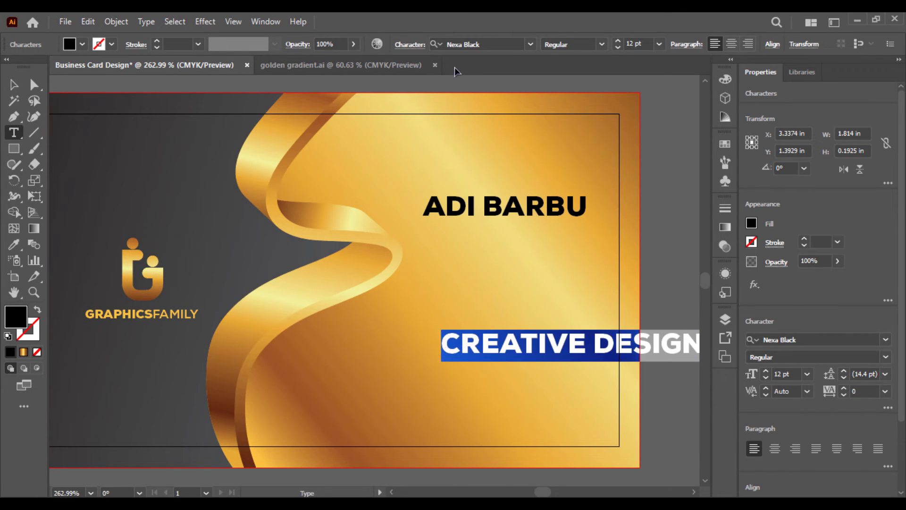
left_click(458, 47)
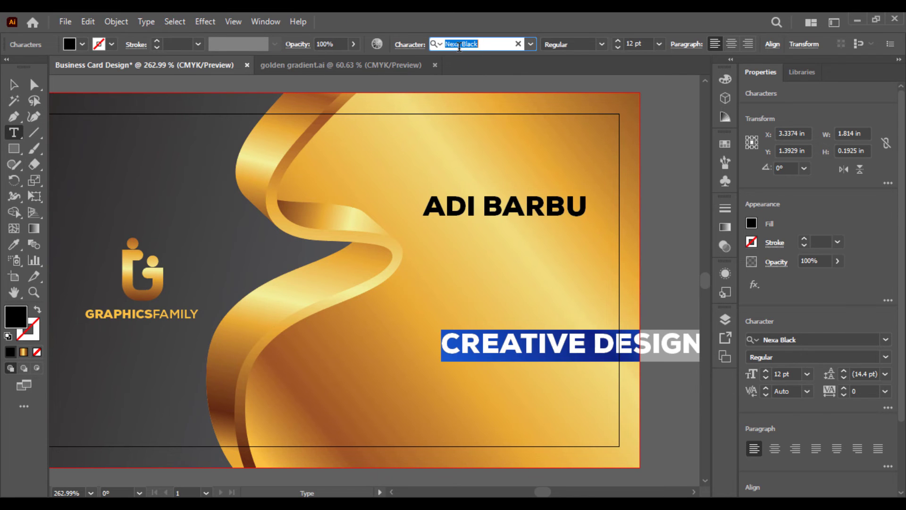
type("NEXA")
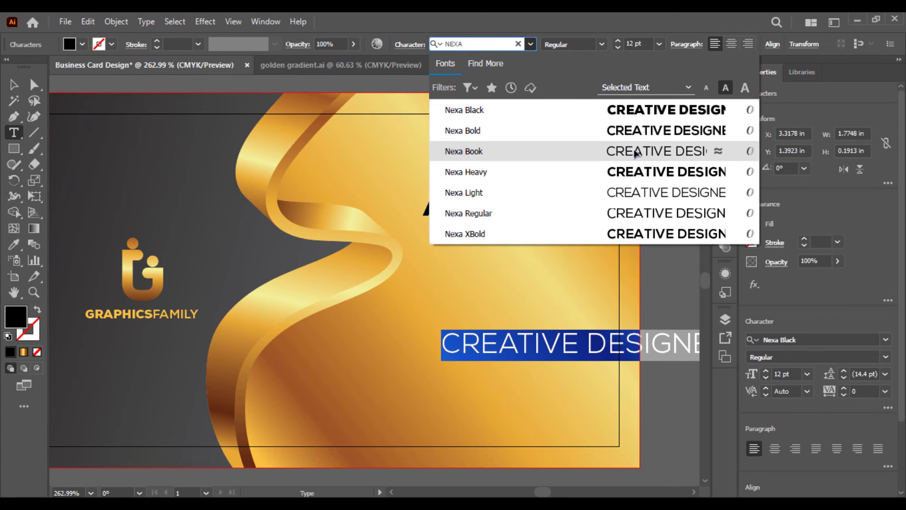
left_click(633, 149)
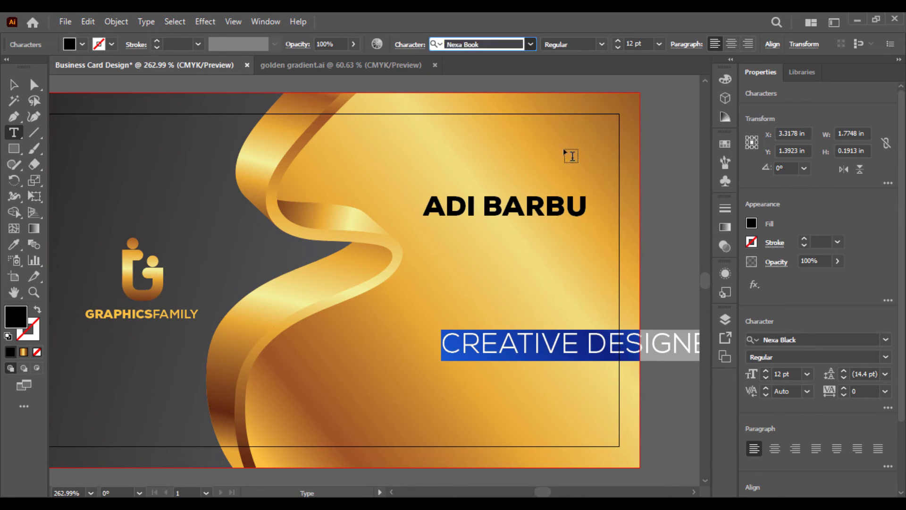
left_click(473, 41)
type("NEXA")
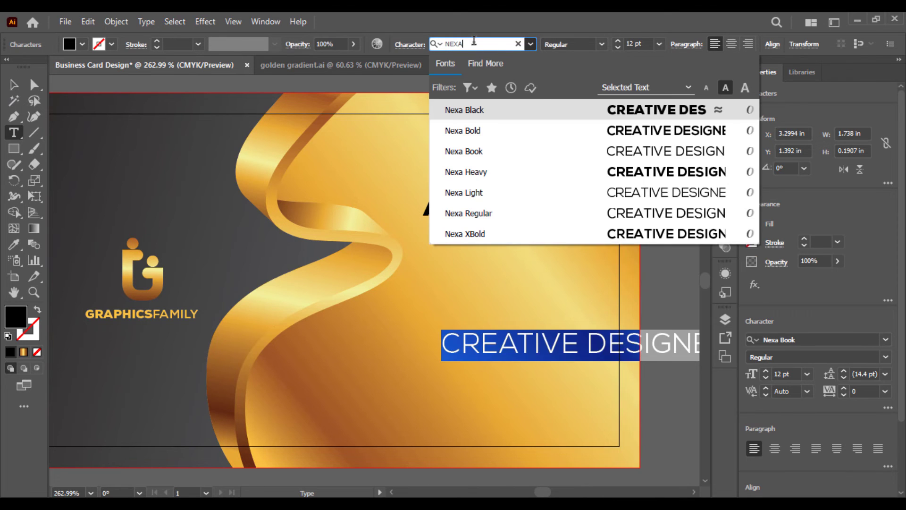
left_click(593, 233)
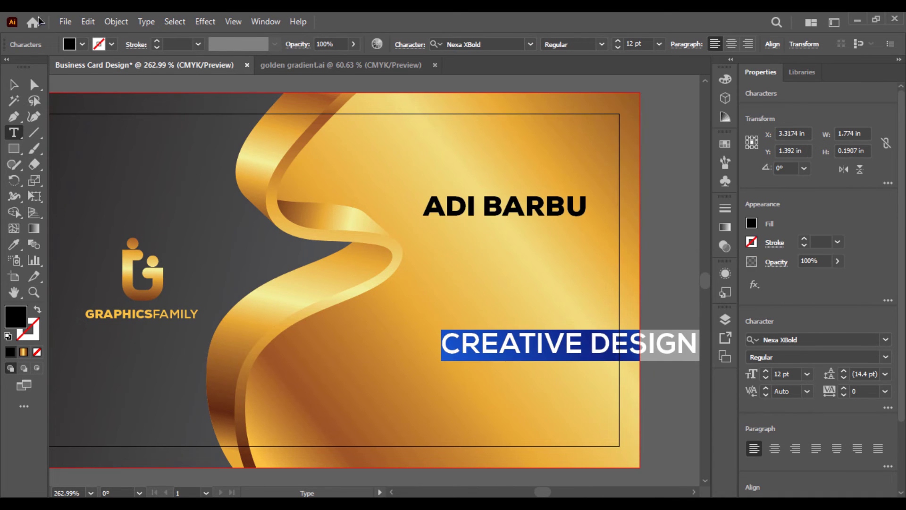
key("Escape")
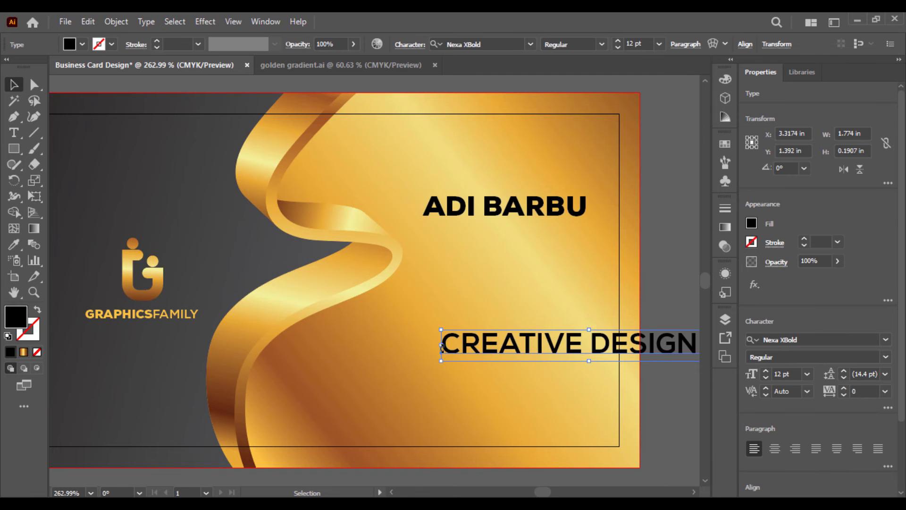
Shrink the job title to about 4.49 pt and place it just under the name
left_click_drag(442, 346, 512, 345)
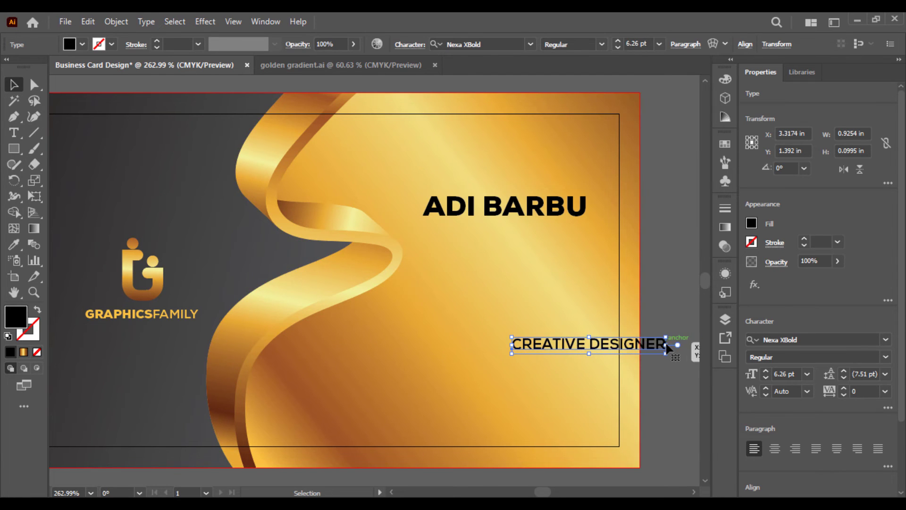
left_click_drag(661, 349, 604, 332)
left_click_drag(546, 301, 503, 226)
left_click(662, 267)
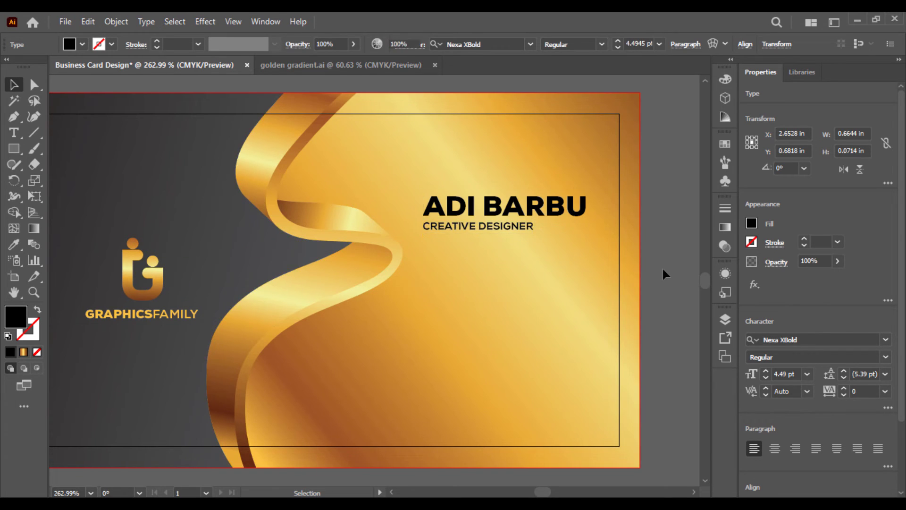
Inspect the gold gradient and artboard-sized background shapes without changing them
left_click(563, 257)
left_click(658, 301)
left_click(554, 254)
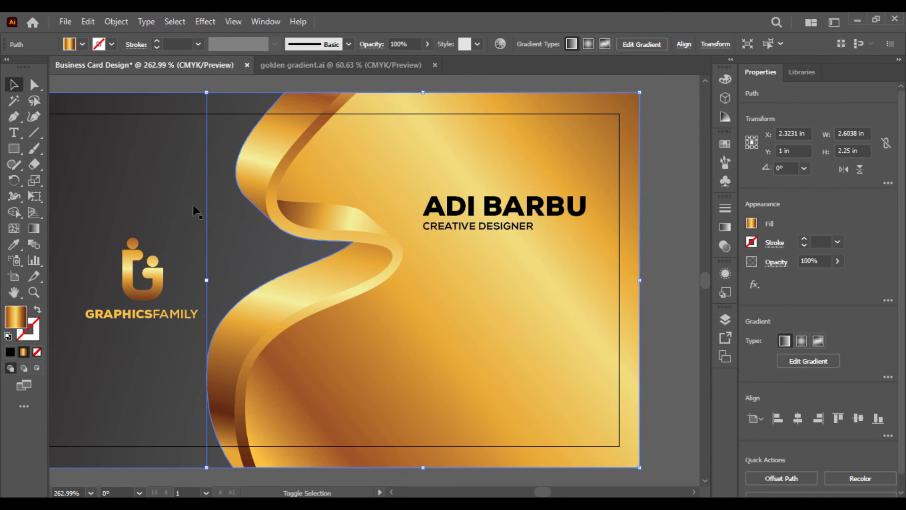
right_click(148, 165)
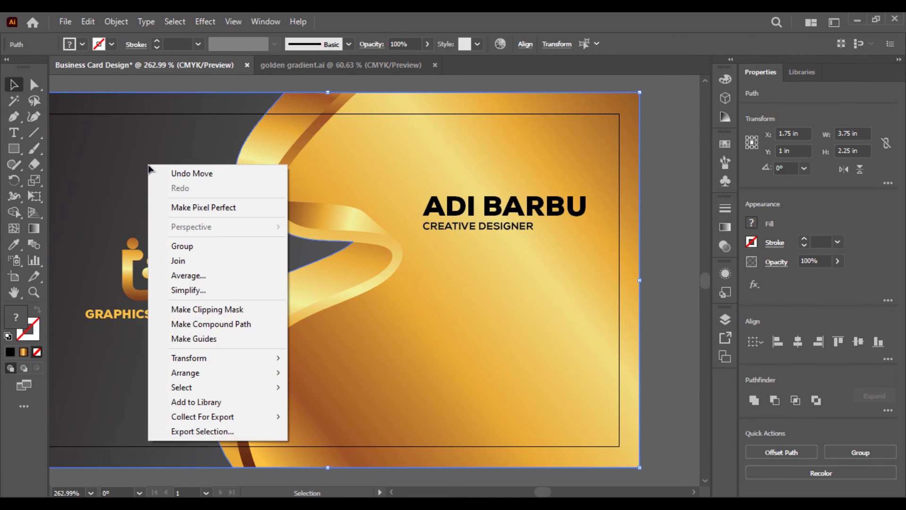
left_click(136, 143)
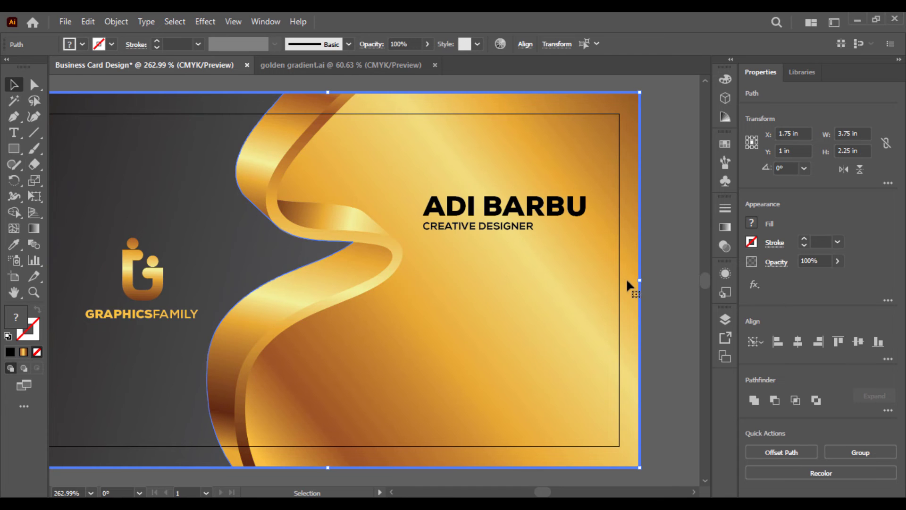
left_click(661, 280)
left_click(630, 289)
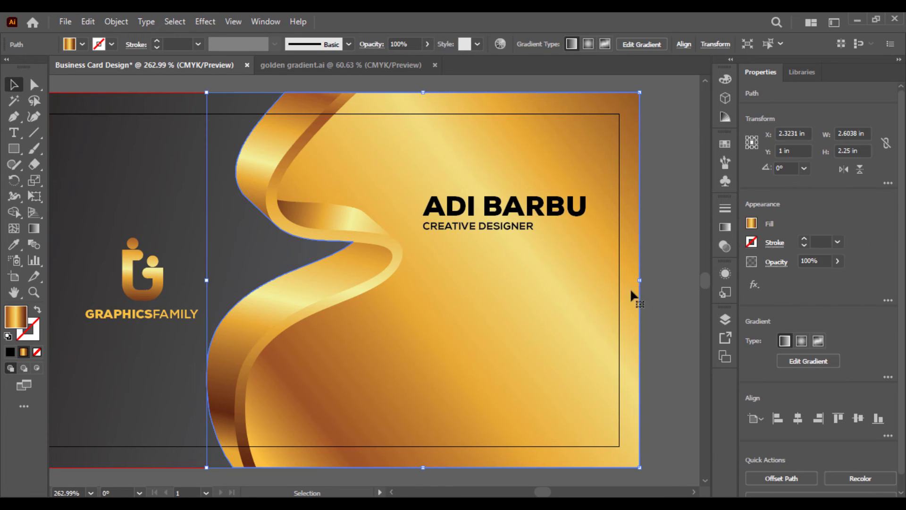
left_click(656, 264)
Nudge the name and job title block up and to the right
left_click(477, 226)
left_click_drag(501, 217, 509, 203)
left_click(660, 238)
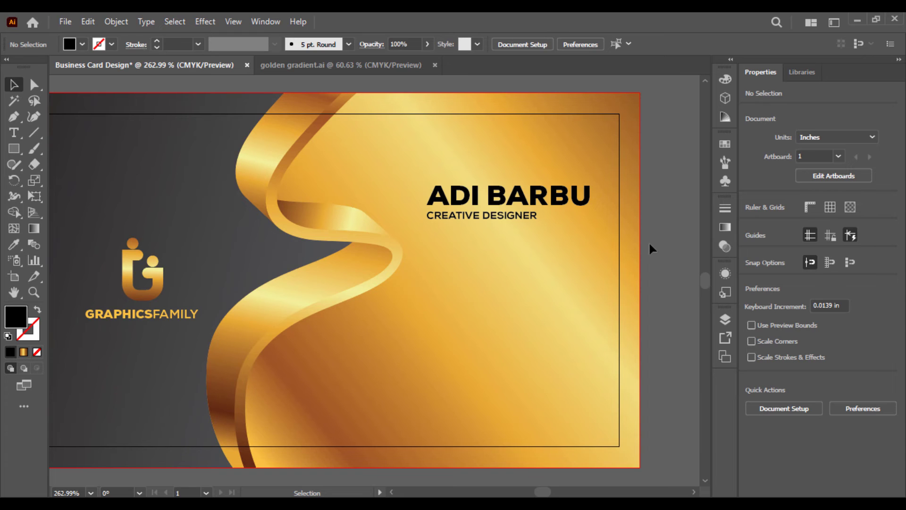
Paste the contact details group, shrink it to fit, and place it under the title
key("ctrl+v")
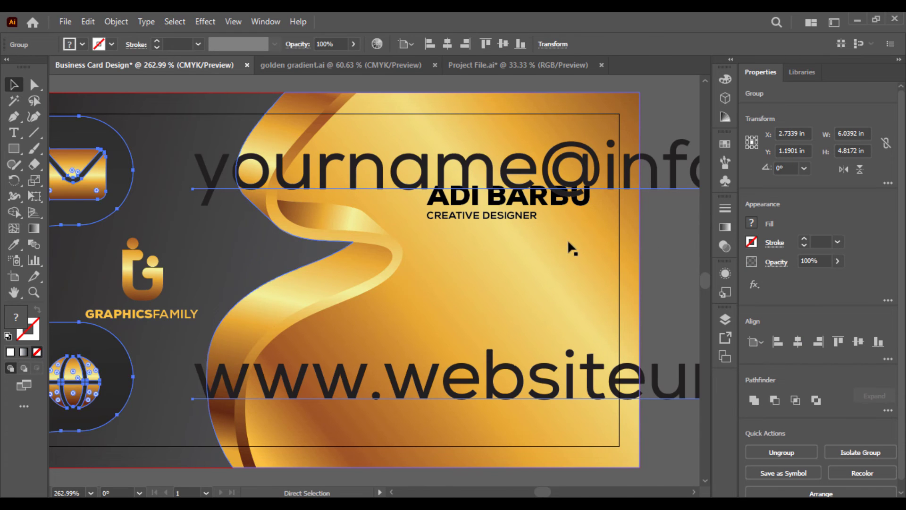
key("ctrl+1")
scroll(573, 273, "up", 1)
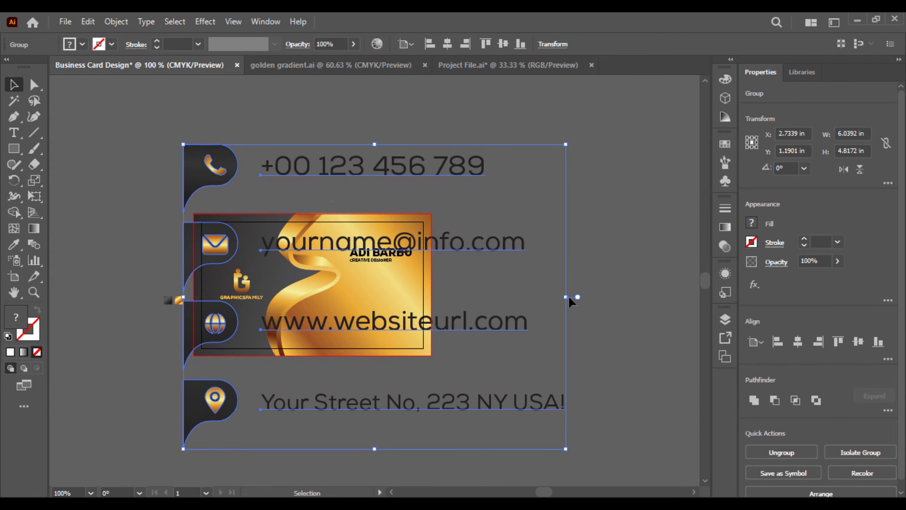
left_click_drag(568, 296, 404, 297)
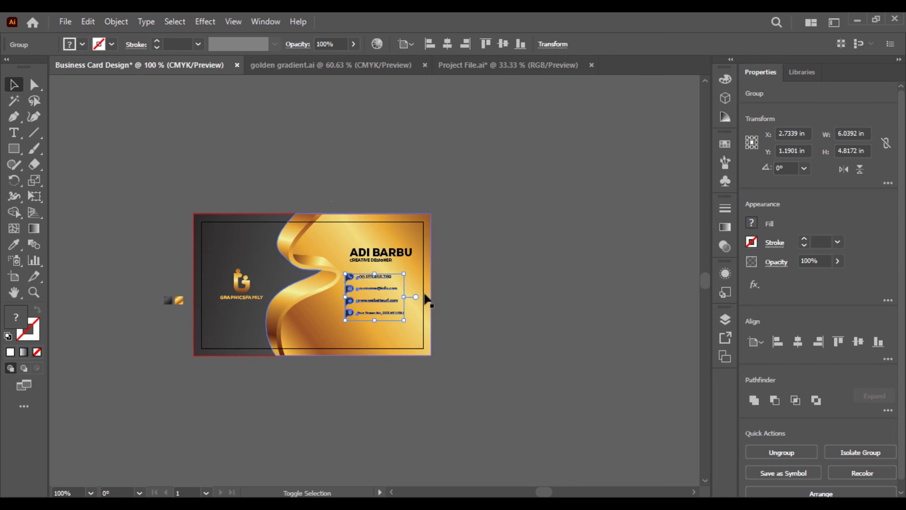
key("ctrl+=")
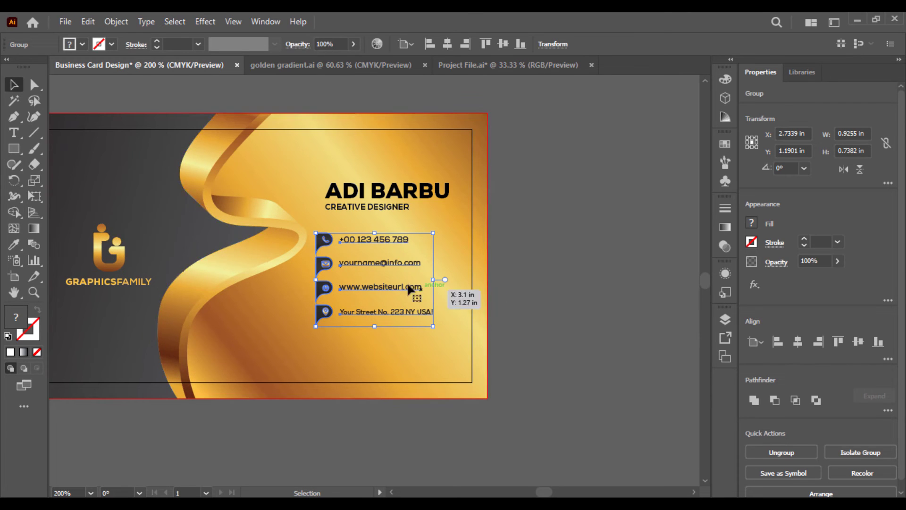
left_click(396, 276)
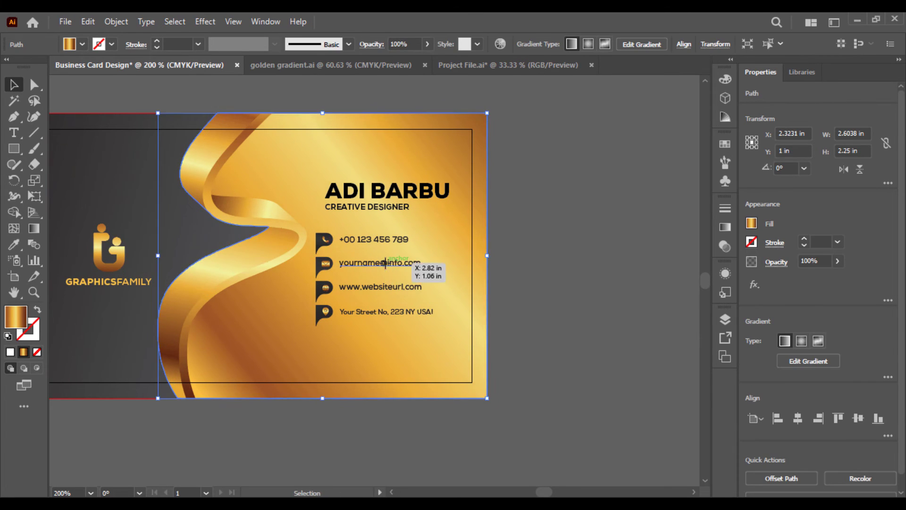
mouse_move(385, 263)
left_mouse_down()
mouse_move(402, 267)
mouse_move(394, 259)
left_mouse_up()
Group the name, title and contact details, and settle the group on the gold panel
left_click(397, 203, "shift")
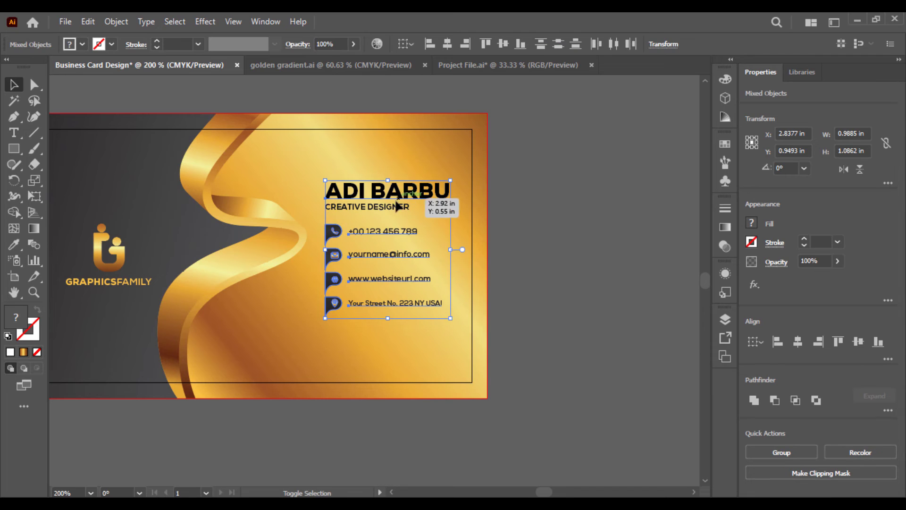
right_click(386, 210)
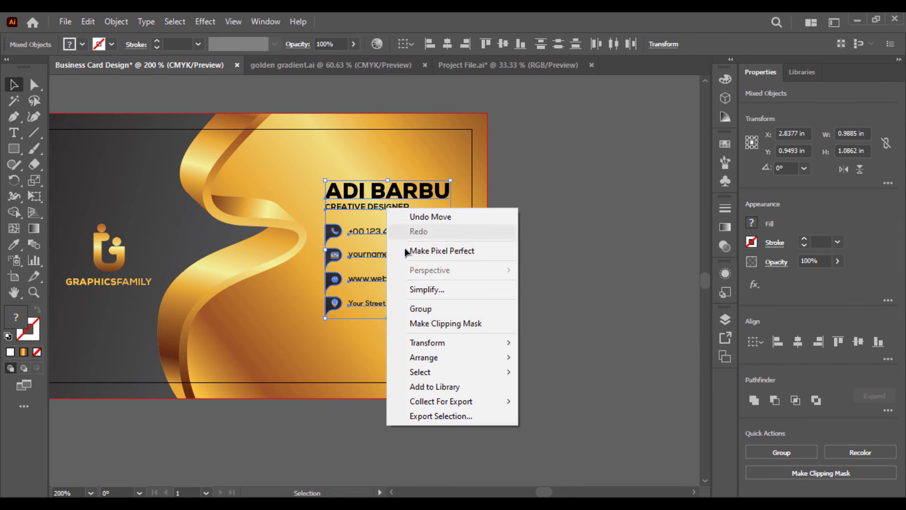
left_click(419, 309)
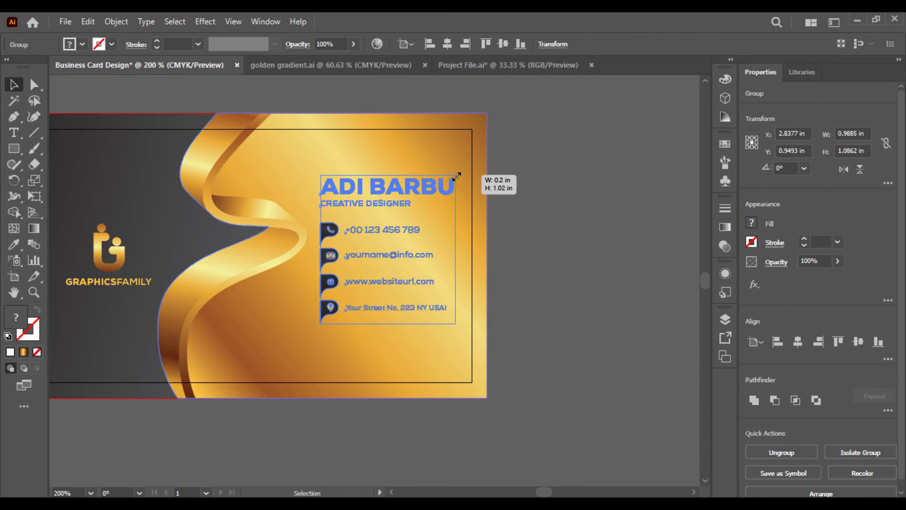
left_click(420, 200)
left_click_drag(420, 217, 419, 223)
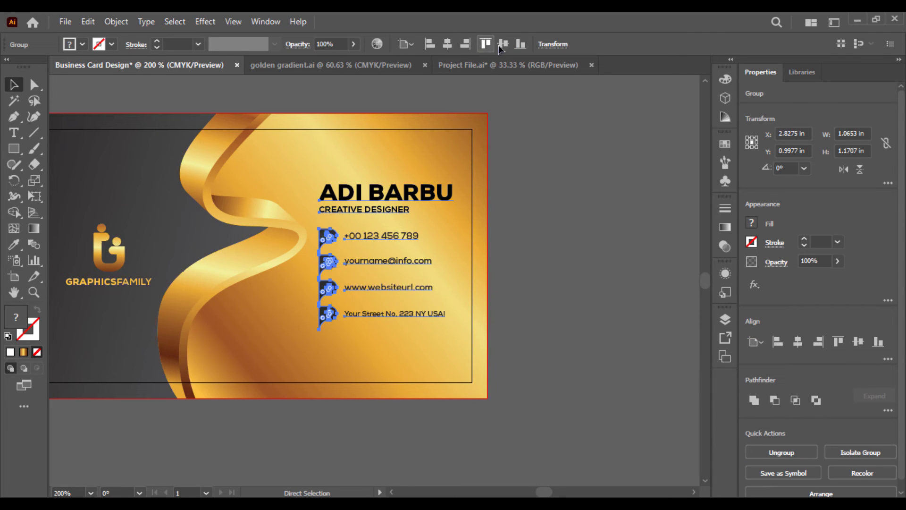
key("v")
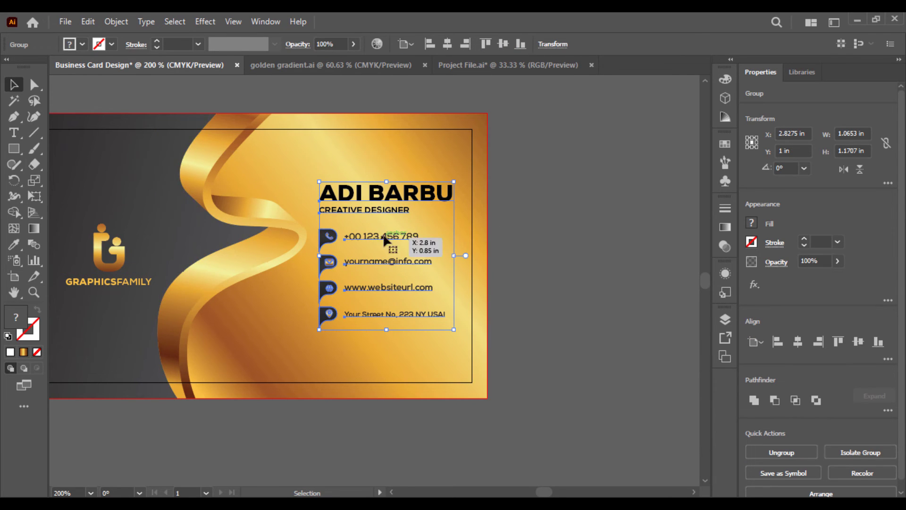
left_click_drag(385, 240, 384, 241)
left_click(541, 240)
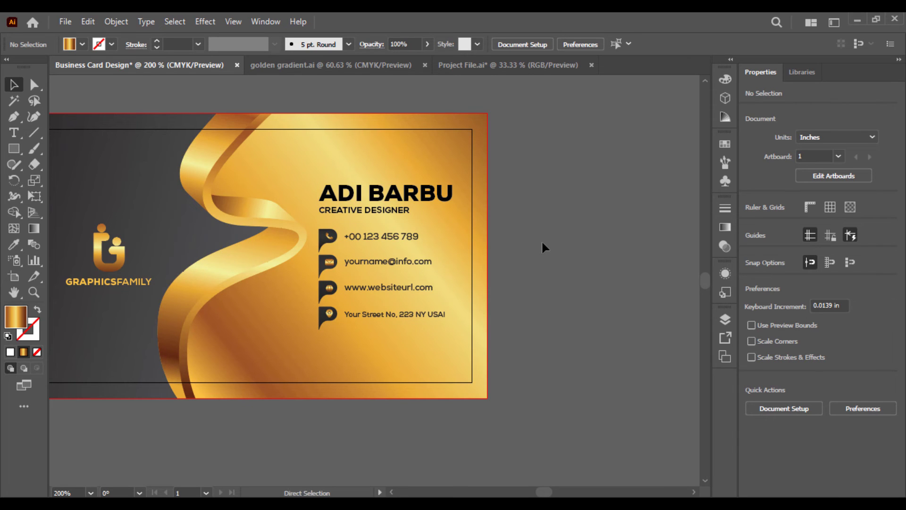
Group the three gold ribbon strands together
left_click_drag(305, 239, 305, 289)
left_click(336, 352, "shift")
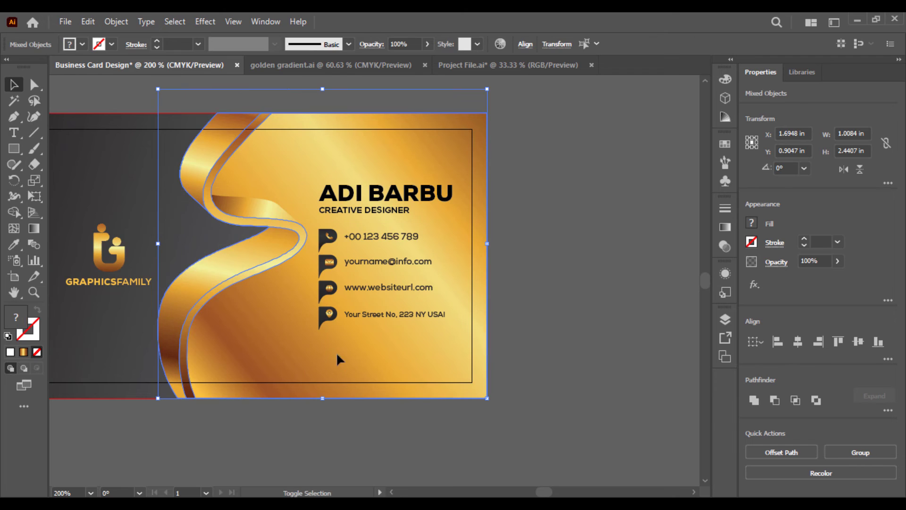
mouse_move(491, 245)
left_mouse_down()
mouse_move(465, 240)
mouse_move(498, 248)
left_mouse_up()
left_click(568, 255)
left_click(232, 171)
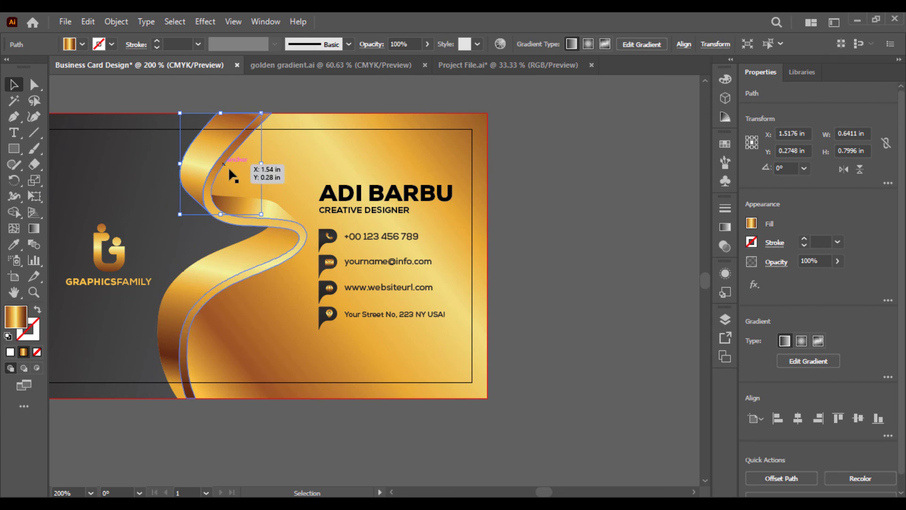
left_click(245, 193, "shift")
left_click(237, 246, "shift")
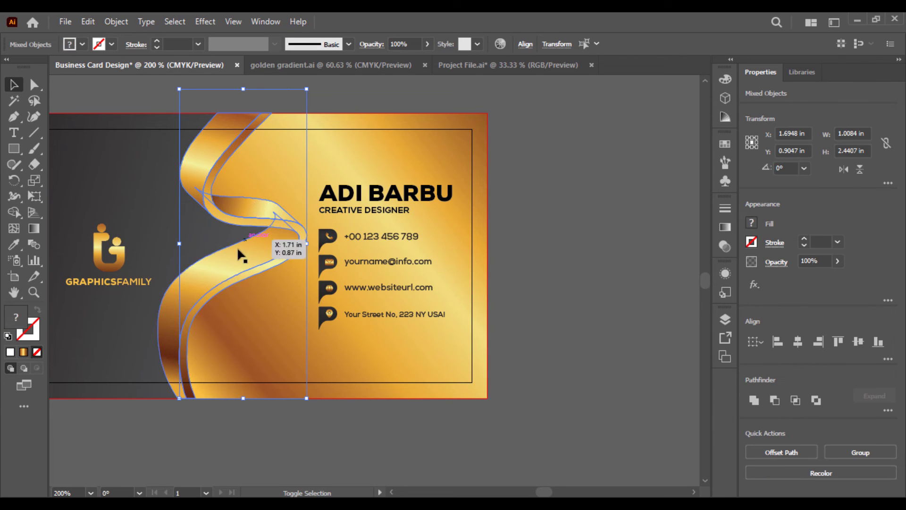
right_click(220, 268)
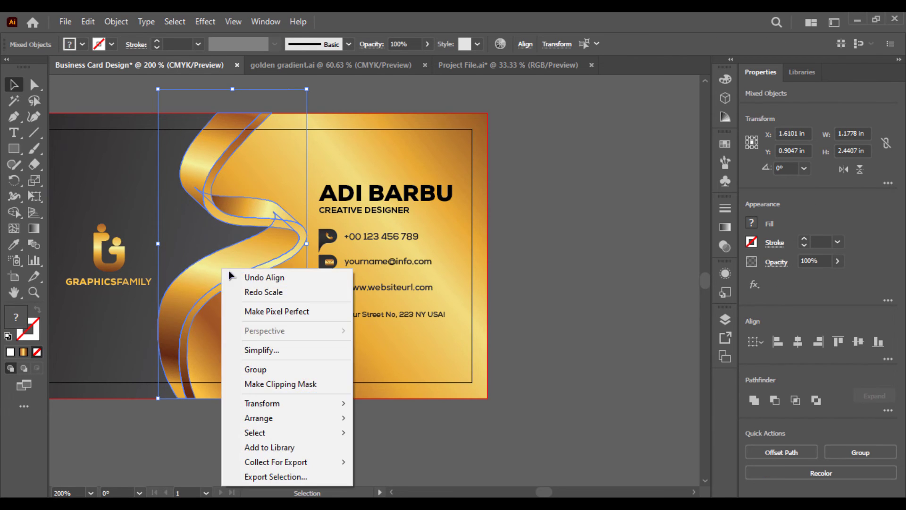
left_click(256, 368)
Test narrowing the gold panel and ribbon, then stretch the panel back to the card's right edge
left_click(469, 259)
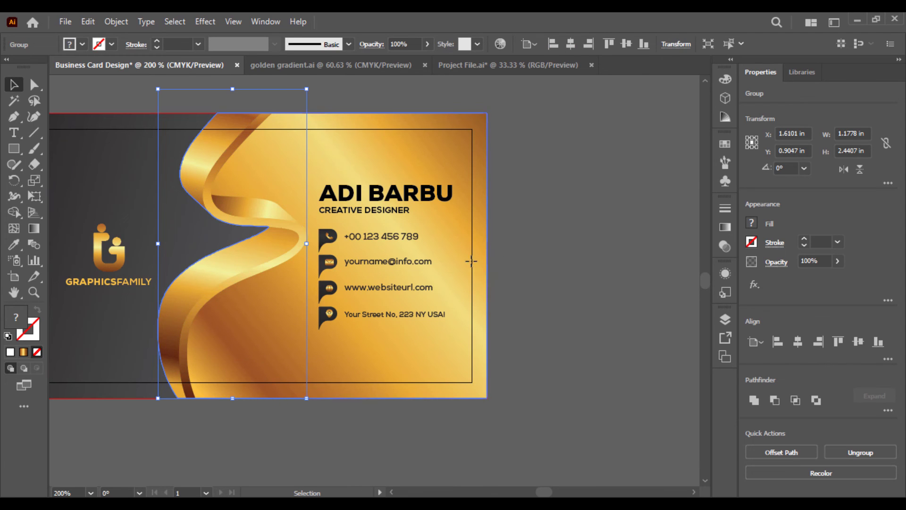
left_click_drag(485, 256, 420, 262)
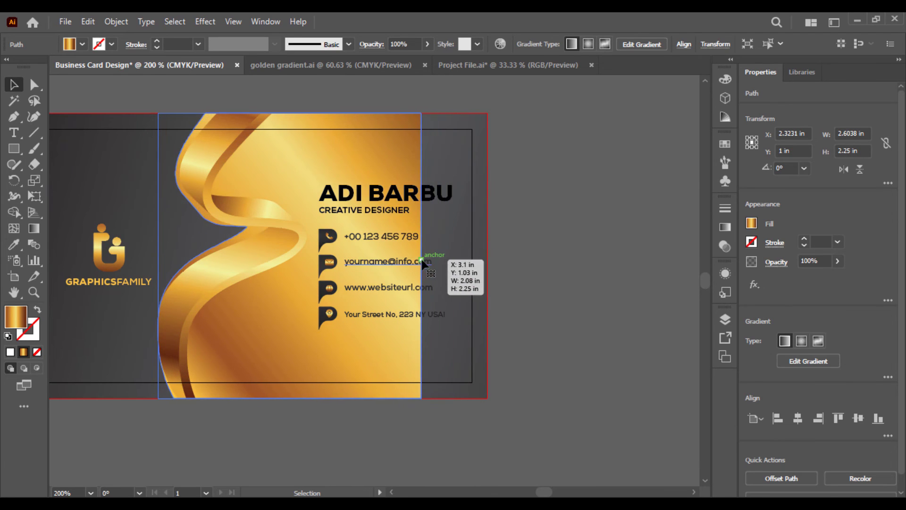
key("ctrl+z")
left_click(293, 241, "shift")
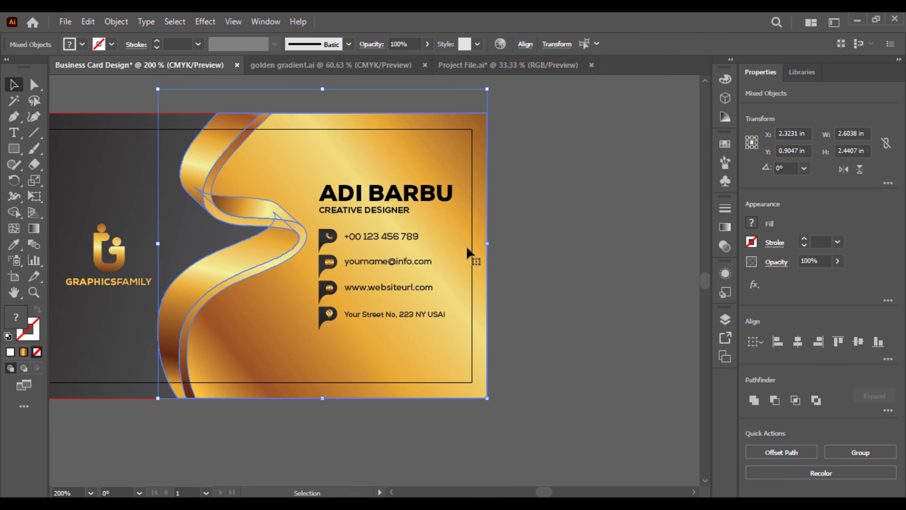
left_click_drag(487, 242, 400, 252)
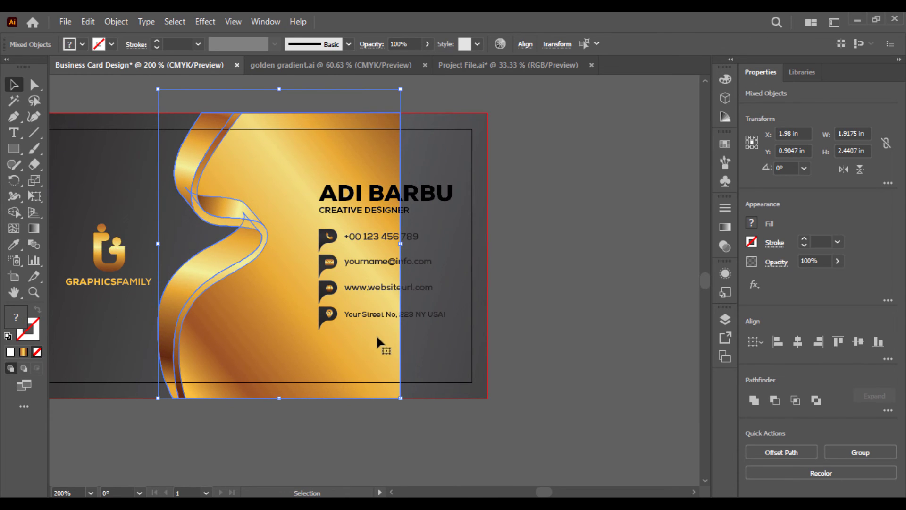
left_click(406, 414)
left_click(285, 273)
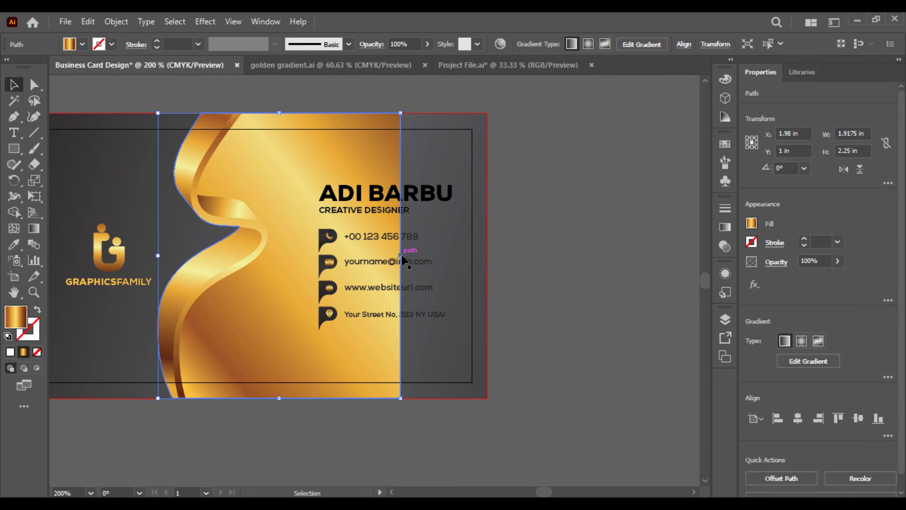
left_click_drag(402, 259, 488, 258)
left_click(523, 278)
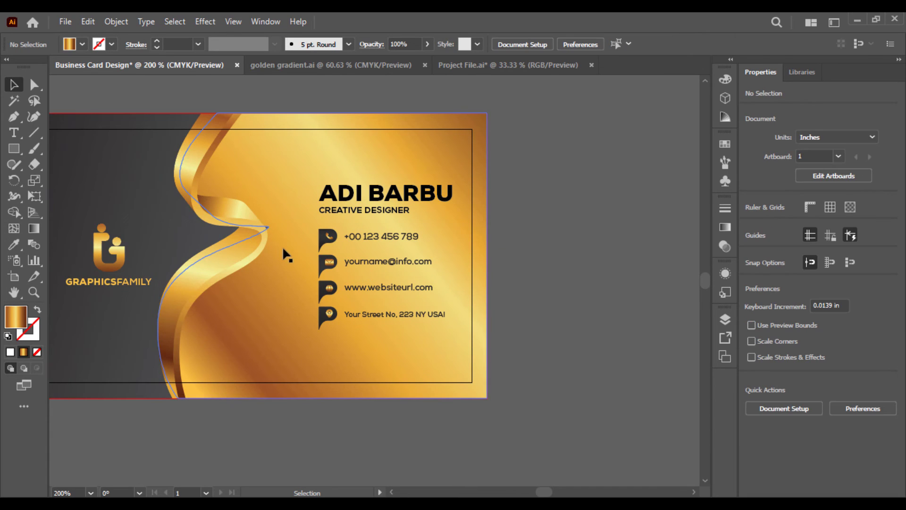
Zoom in to inspect the ribbon edge against the gold gradient panel
left_click(288, 278)
left_click(520, 272)
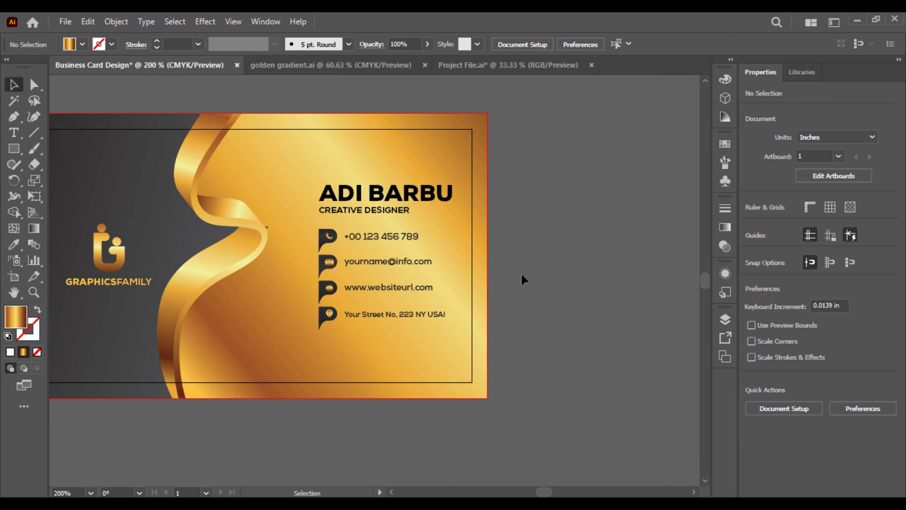
key("ctrl+equal")
key("ctrl+equal")
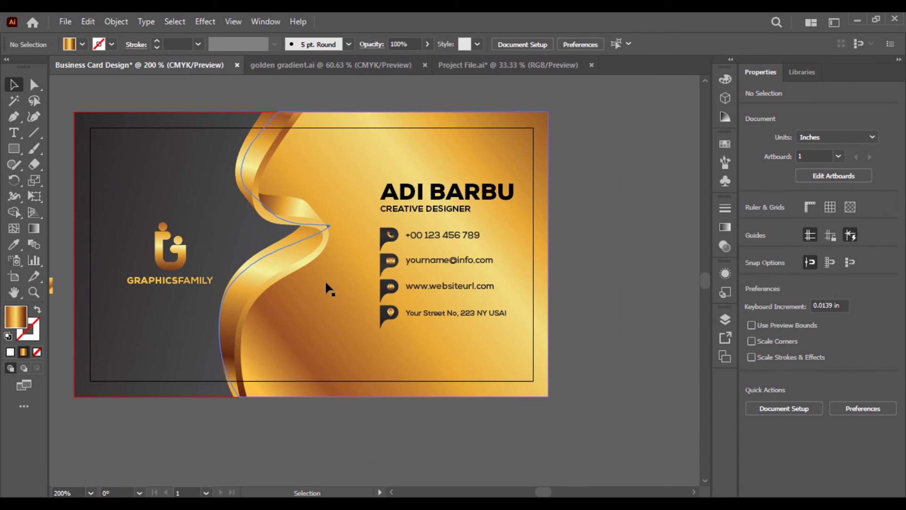
left_click(326, 281)
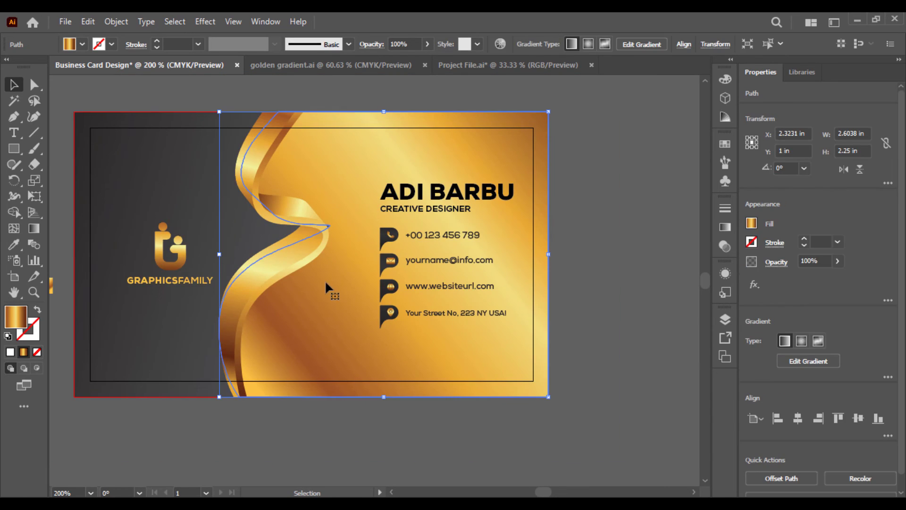
left_click(54, 233)
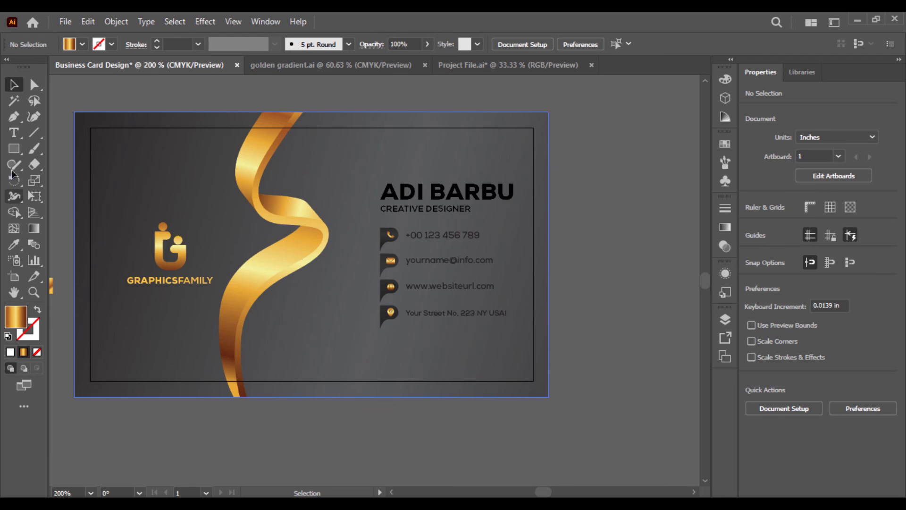
key("m")
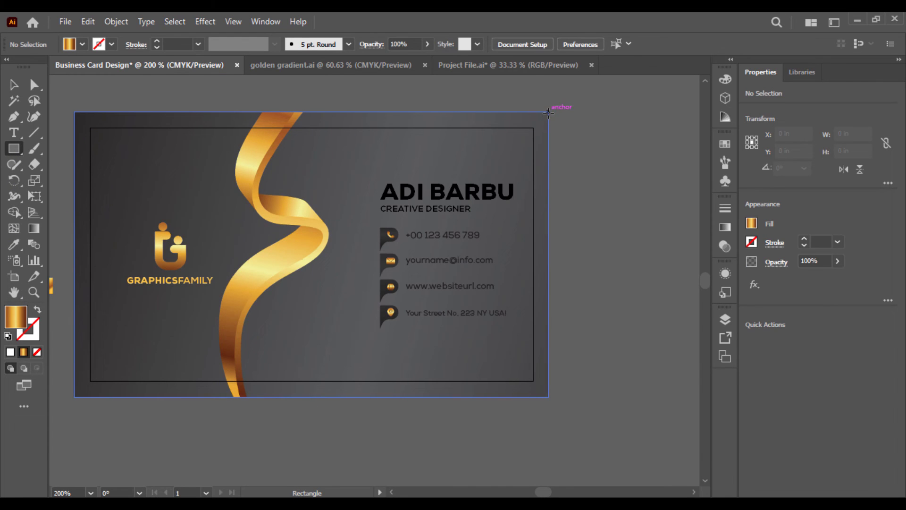
Draw a gold rectangle over the card's right side and cut the strip left of the wave
left_click_drag(551, 111, 213, 397)
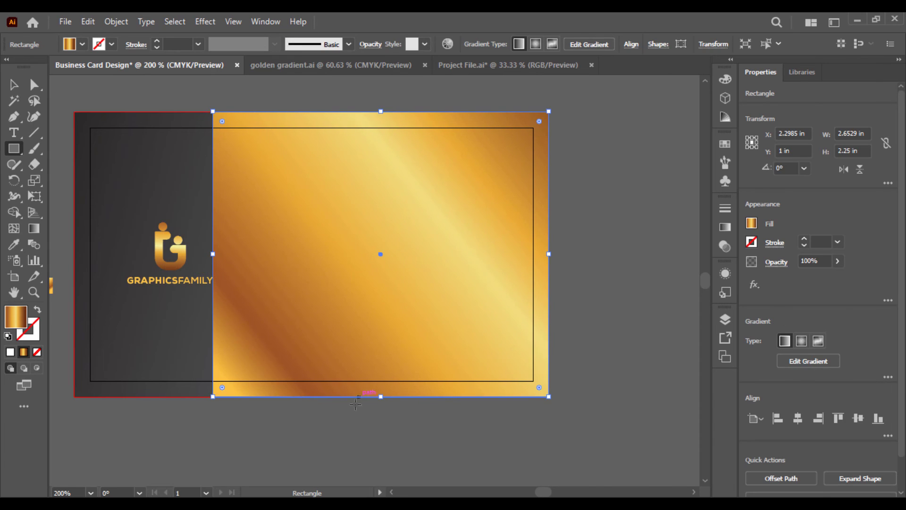
left_click(14, 85)
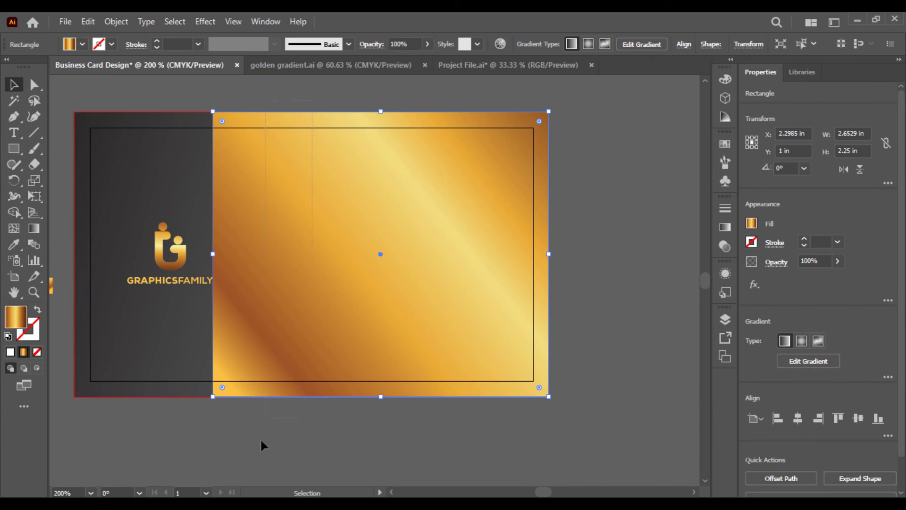
key("ctrl+a")
left_click(14, 213)
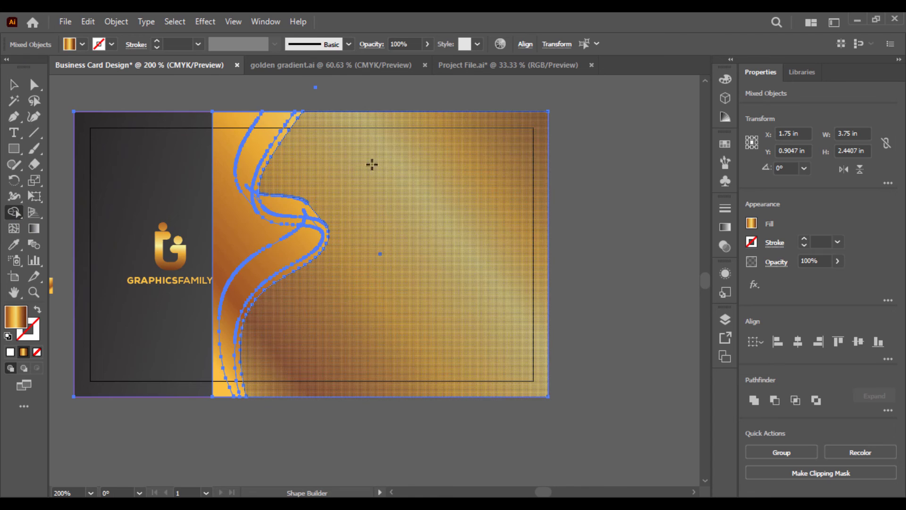
left_click(223, 140, "alt")
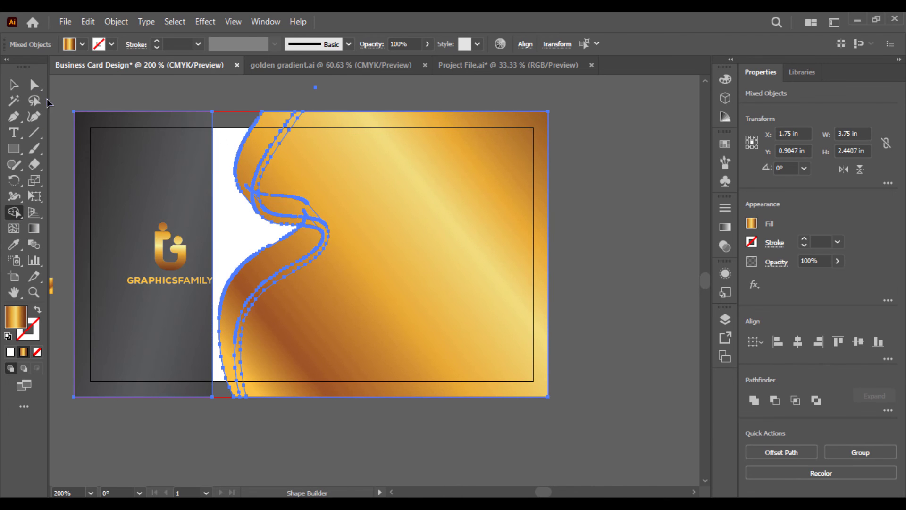
left_click(15, 85)
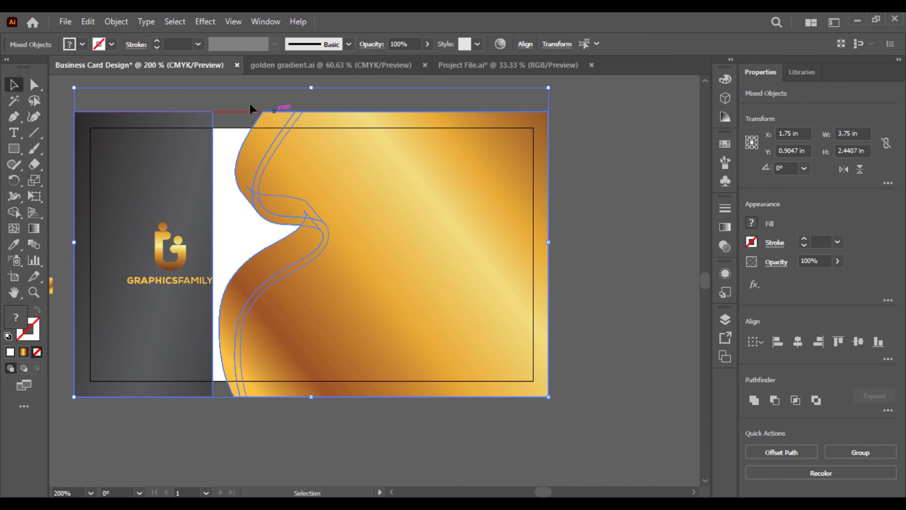
left_click(211, 97)
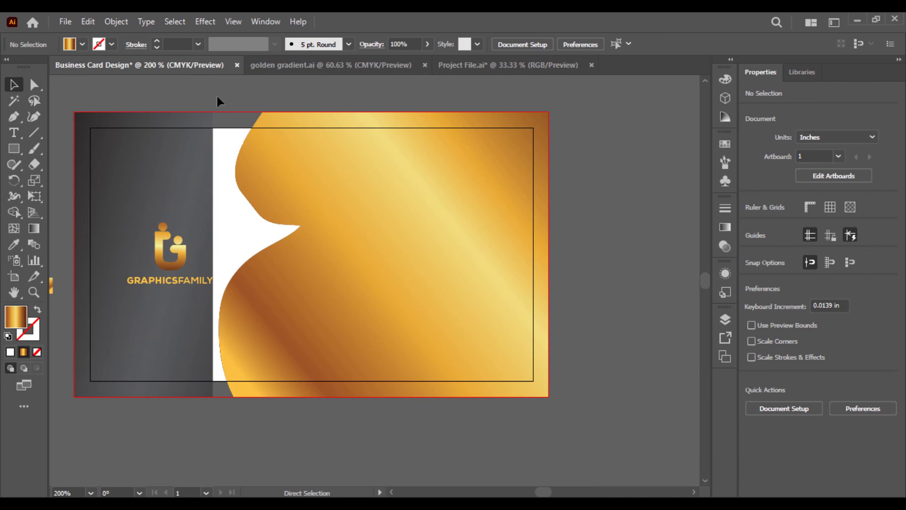
Undo the strip removal, and undo trial moves of the artwork and dark background
key("ctrl+z")
left_click_drag(134, 207, 148, 388)
key("ctrl+z")
left_click(654, 344)
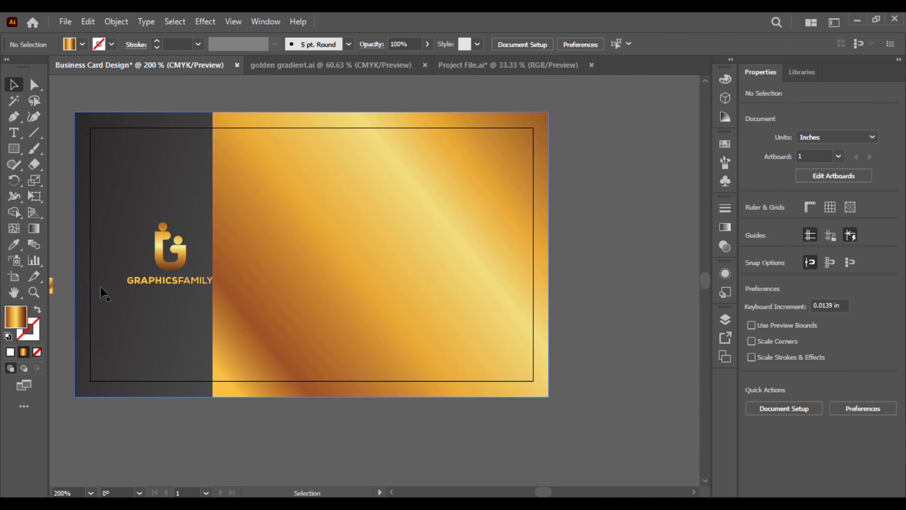
left_click_drag(101, 289, 121, 476)
key("ctrl+z")
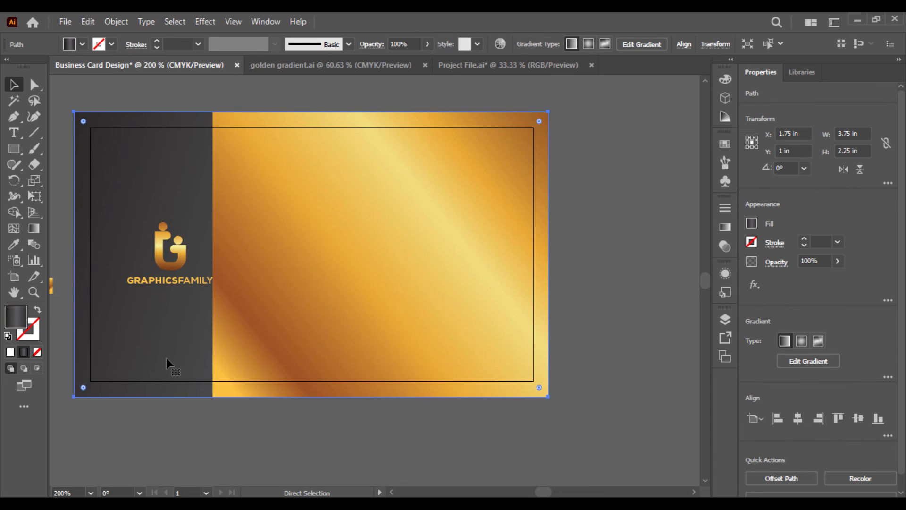
Move the dark background aside and trim the gold rectangle along the wave curve
key("ctrl+minus")
key("ctrl+minus")
key("ctrl+minus")
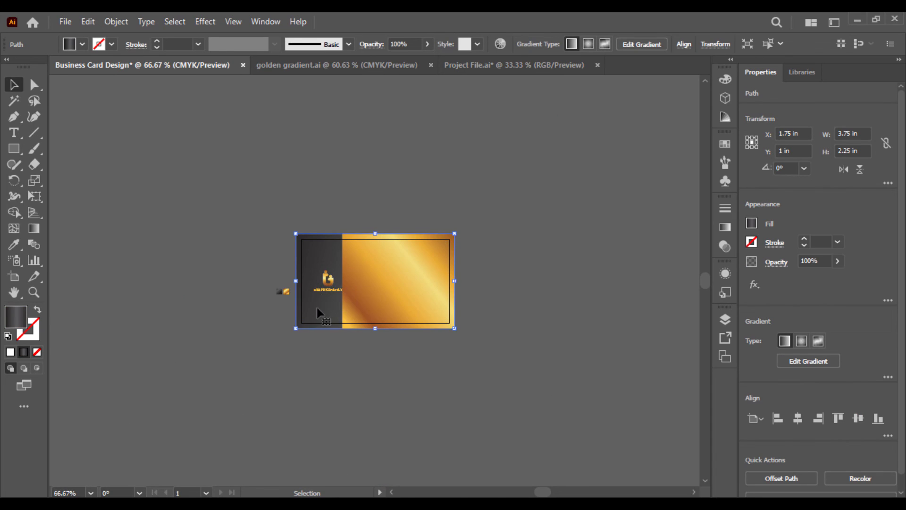
left_click_drag(316, 308, 188, 191)
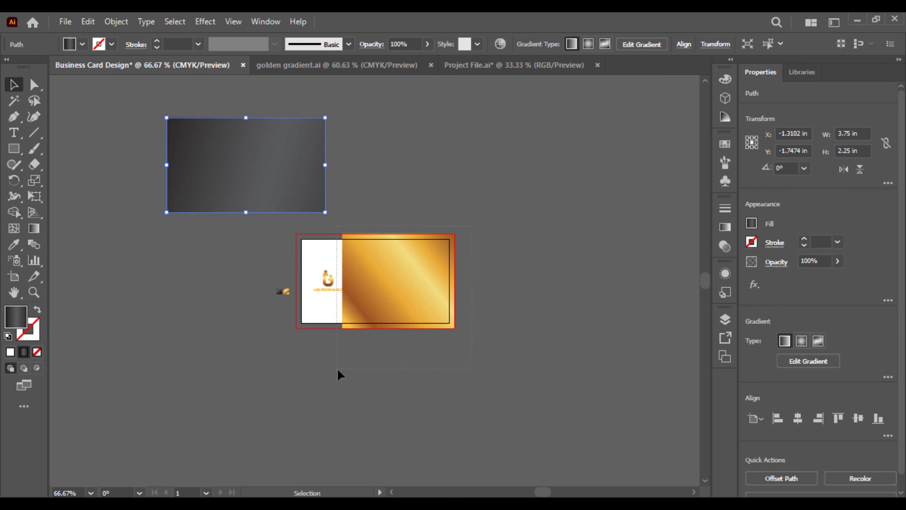
left_click_drag(337, 369, 355, 291)
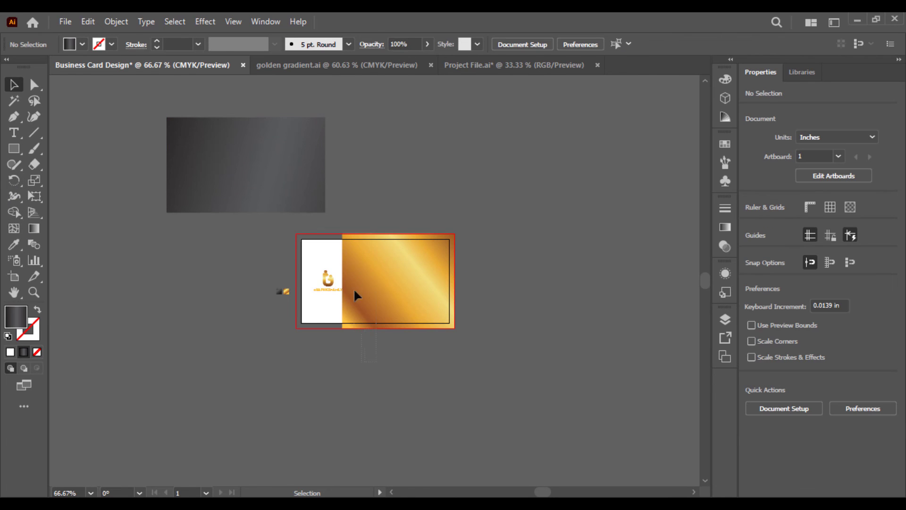
left_click_drag(350, 219, 349, 221)
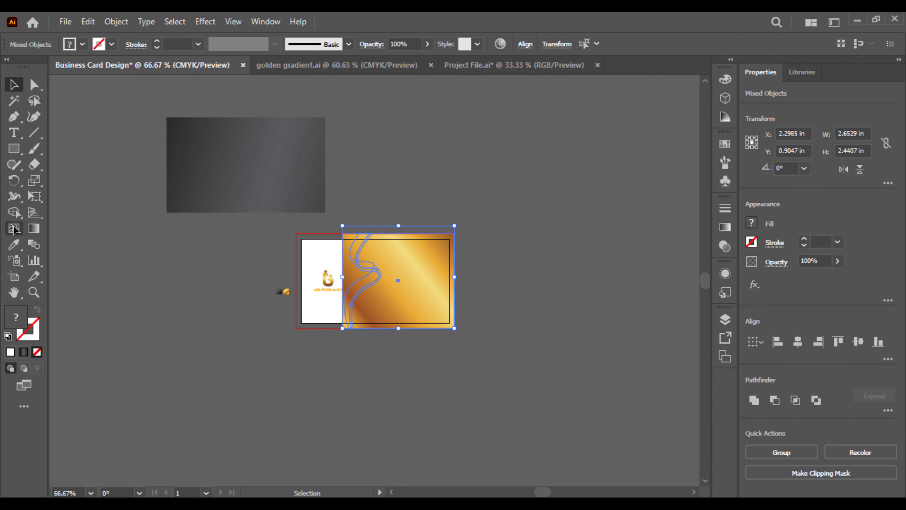
left_click(352, 269, "alt")
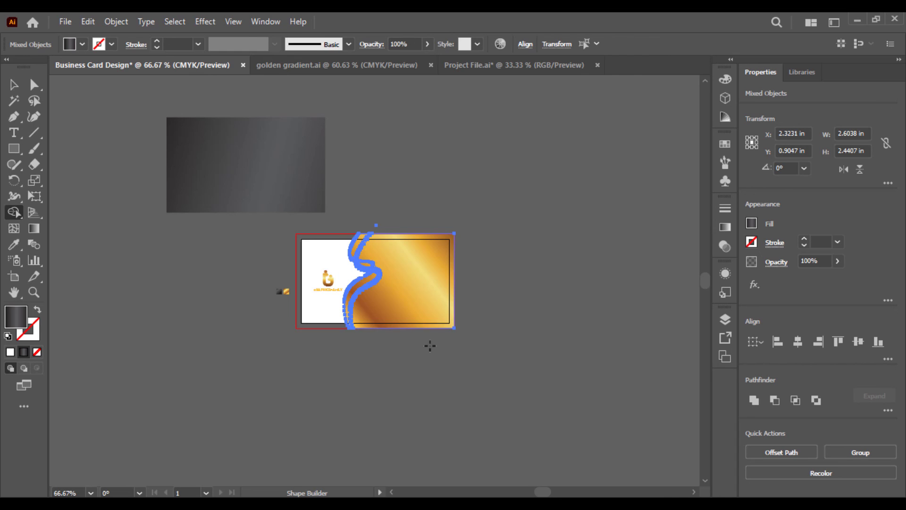
Move the charcoal background rectangle back onto the card behind the logo panel
key("ctrl+1")
key("ctrl+plus")
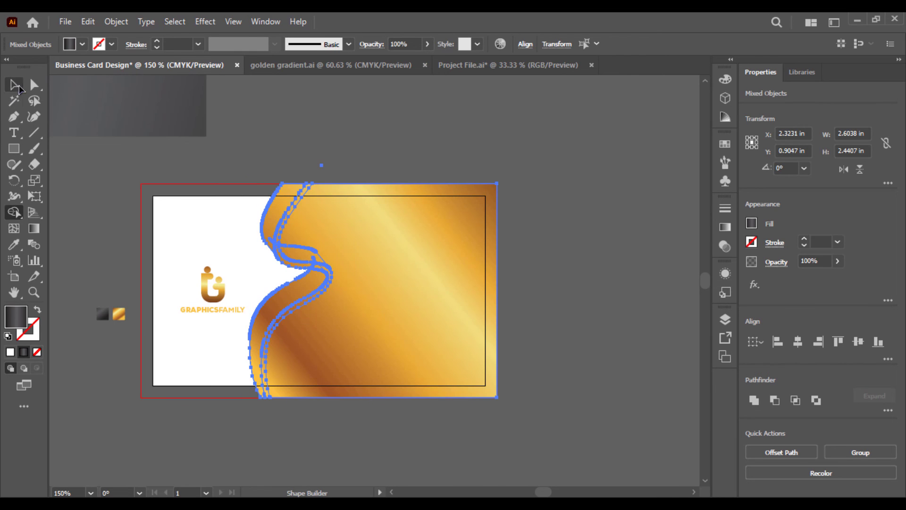
left_click(14, 85)
left_click(491, 175)
left_click_drag(202, 113, 474, 367)
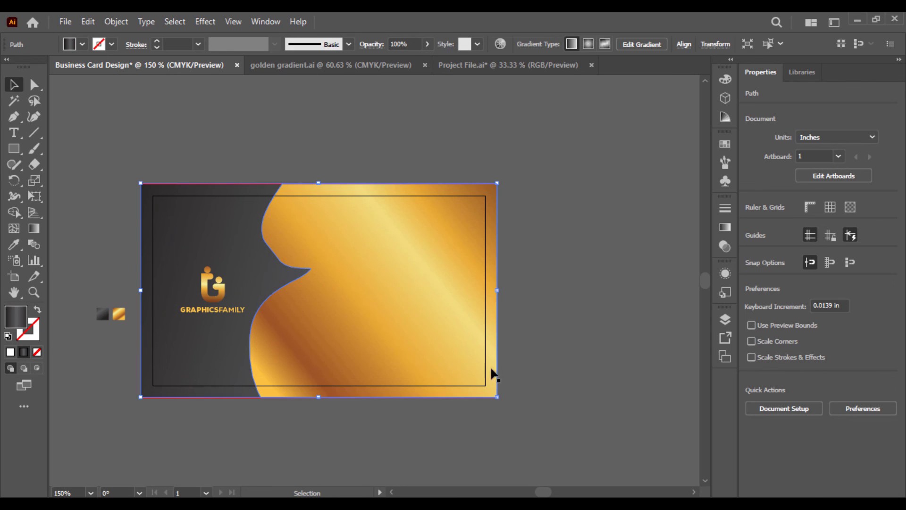
left_click(549, 349)
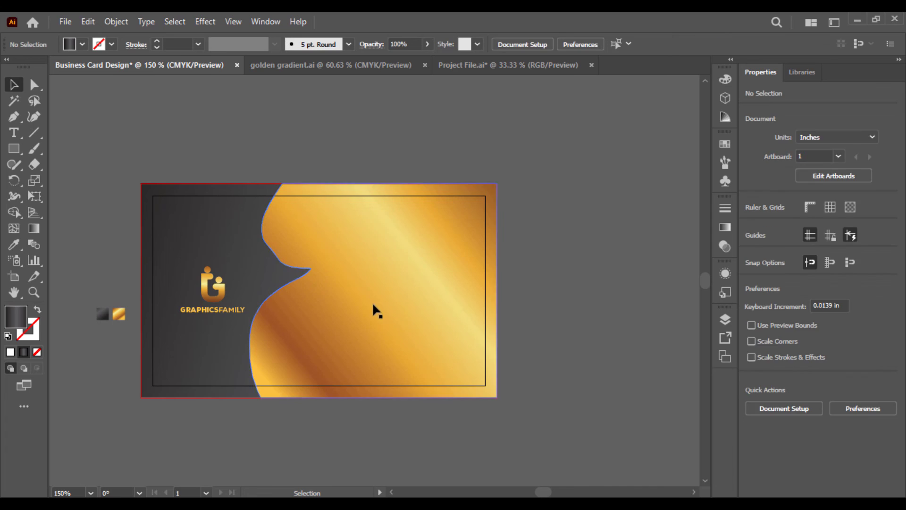
Move the wave-edged gold panel two levels backward in the stacking order
left_click(373, 301)
right_click(373, 301)
mouse_move(465, 419)
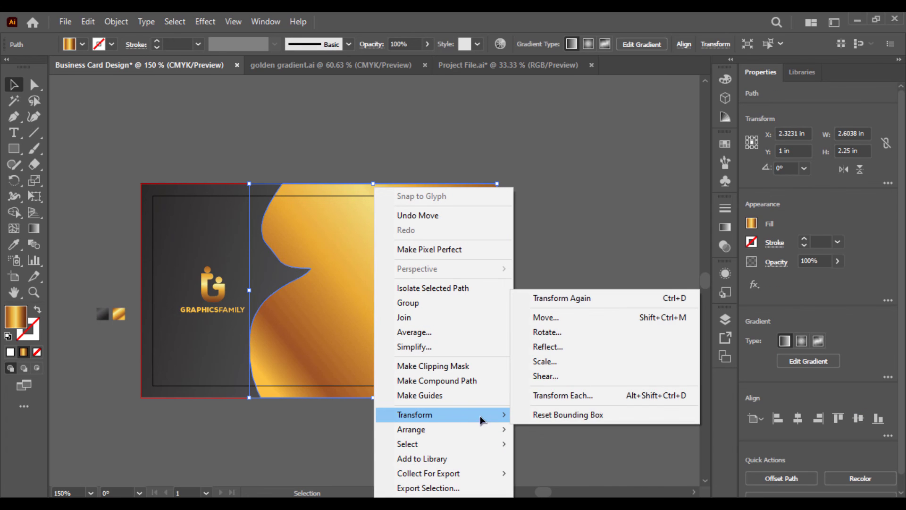
left_click(253, 441)
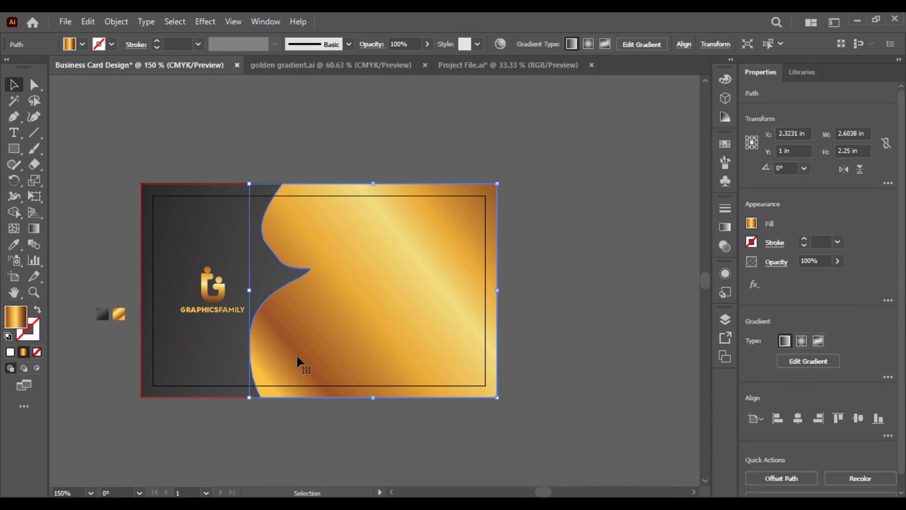
right_click(297, 356)
mouse_move(421, 274)
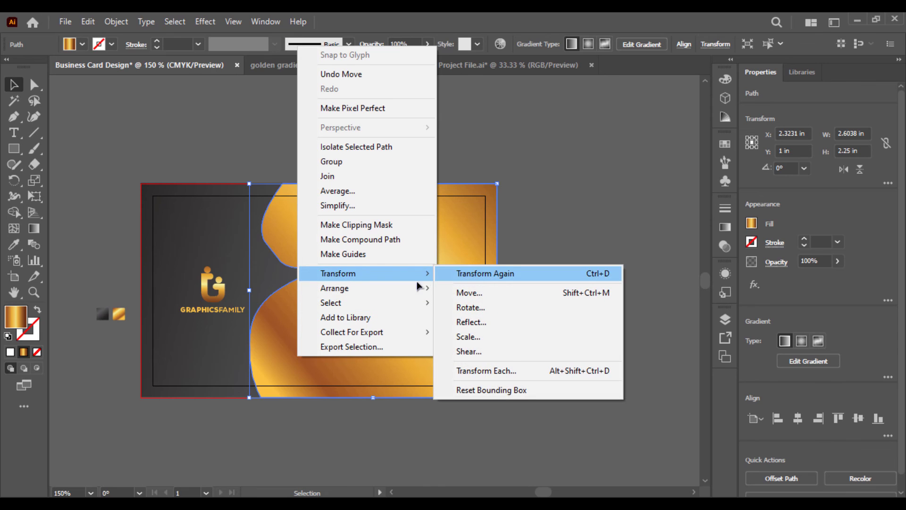
mouse_move(409, 288)
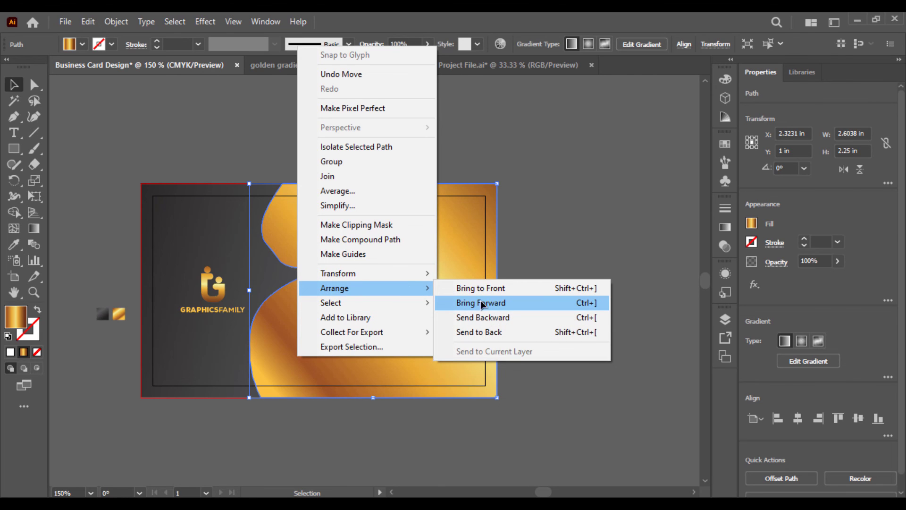
left_click(495, 322)
right_click(361, 264)
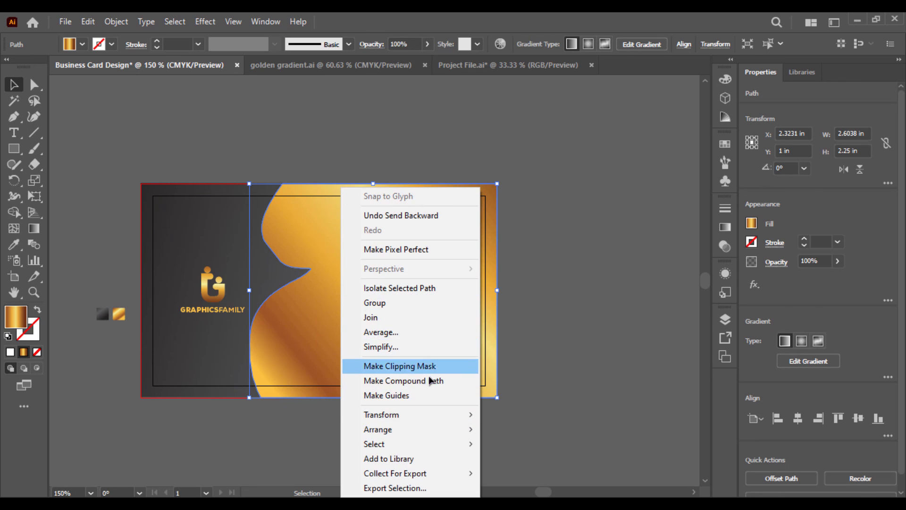
mouse_move(437, 429)
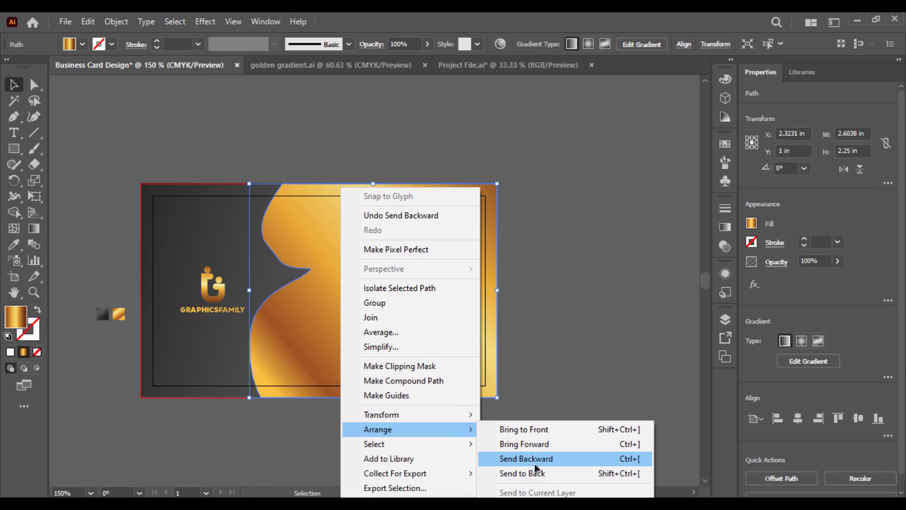
left_click(536, 460)
Send the gold panel further backward, then all the way to the back
right_click(320, 307)
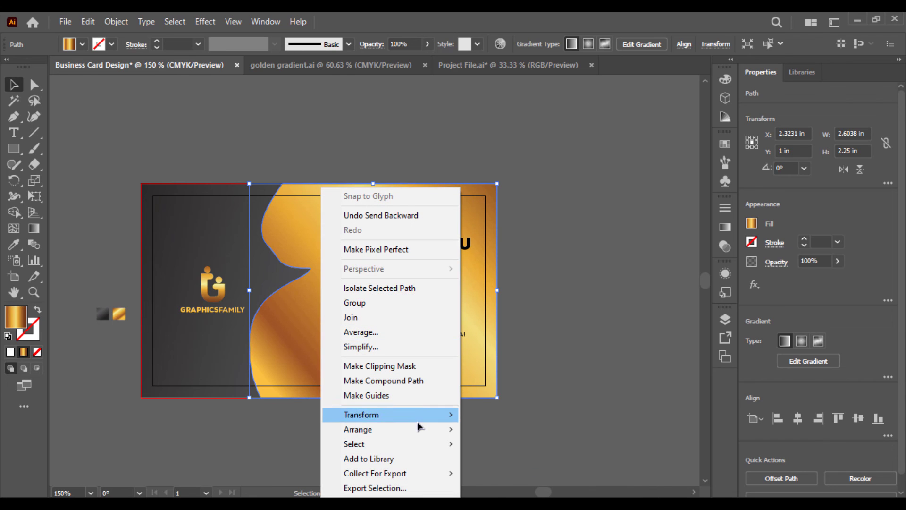
mouse_move(423, 431)
left_click(509, 458)
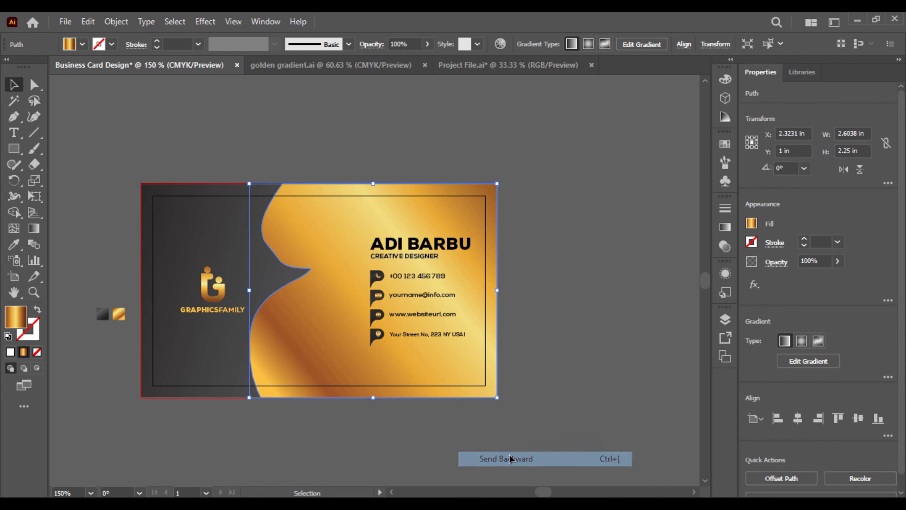
left_click(418, 426)
left_click(304, 341)
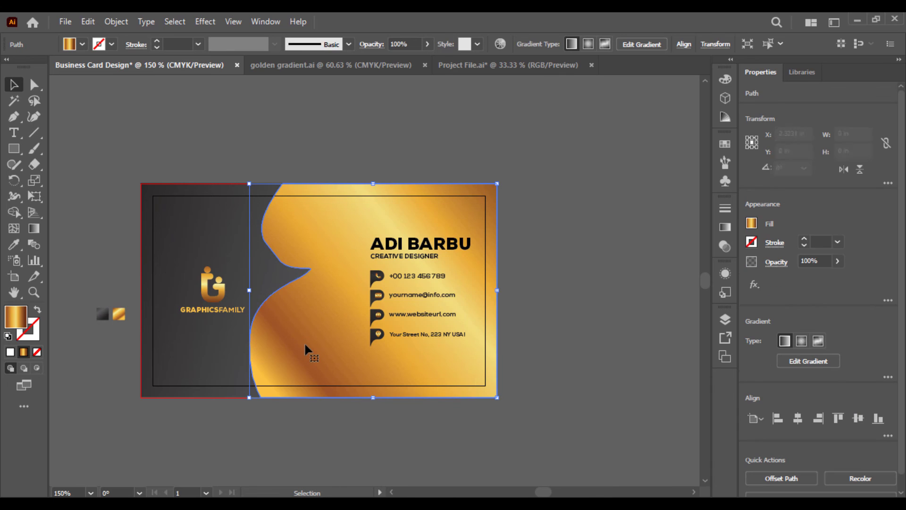
right_click(303, 341)
mouse_move(391, 275)
left_click(482, 321)
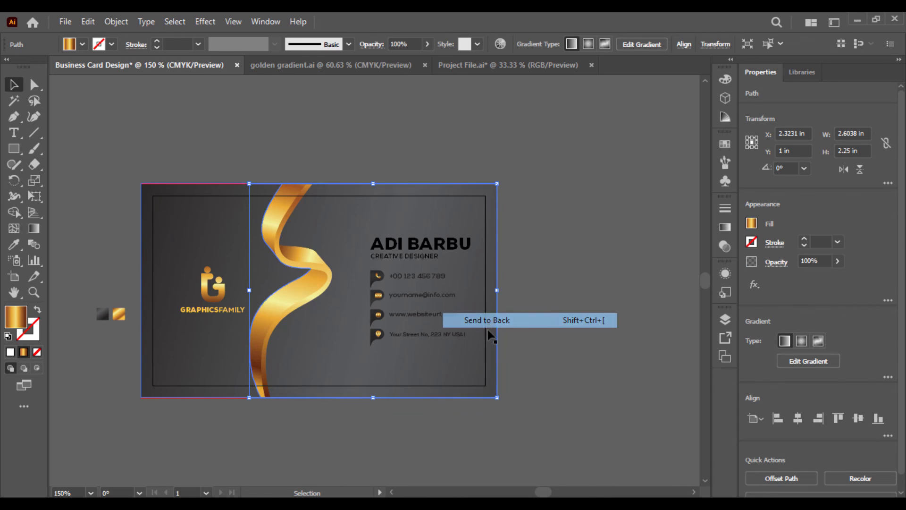
left_click(434, 413)
Send the dark background to the very back so the gold panel, ribbon and text show
right_click(342, 335)
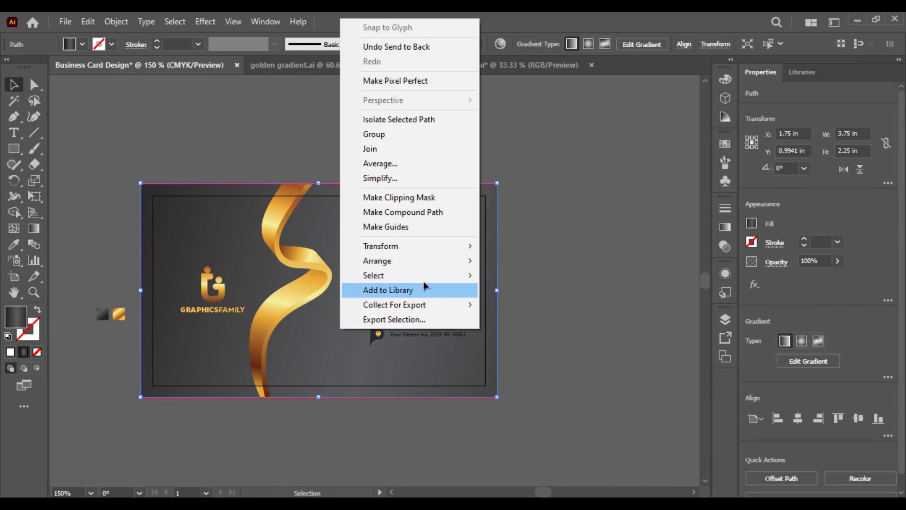
mouse_move(424, 275)
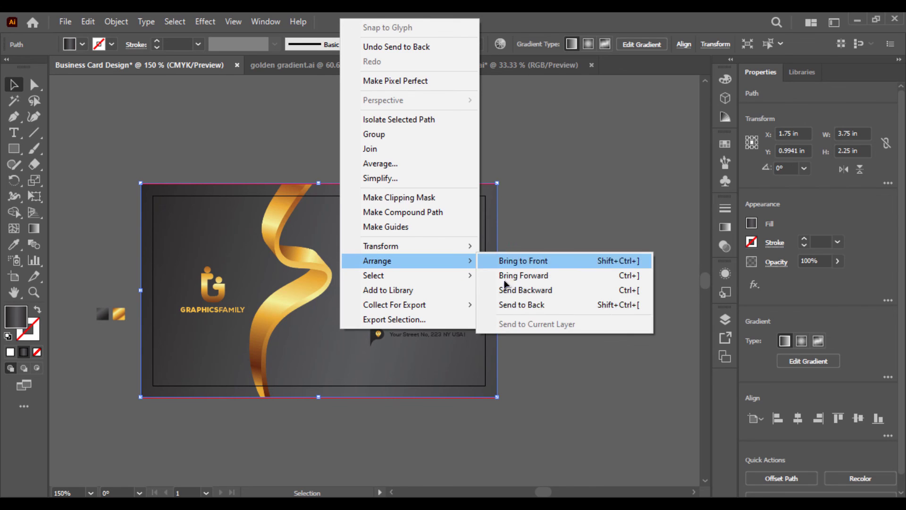
left_click(513, 304)
left_click(305, 427)
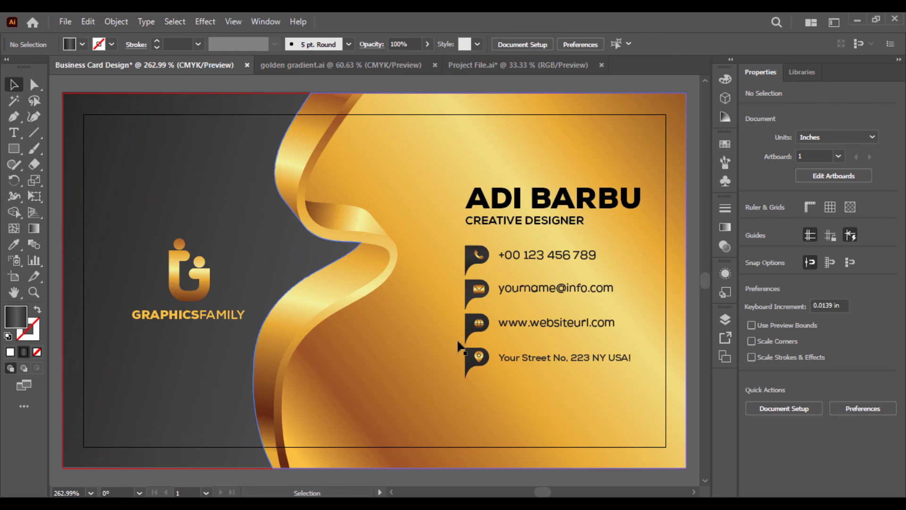
Enlarge the name, title and contact block leftward to about 1.334 × 1.4659 in
left_click(465, 283)
left_click_drag(460, 280, 422, 302)
key("ctrl")
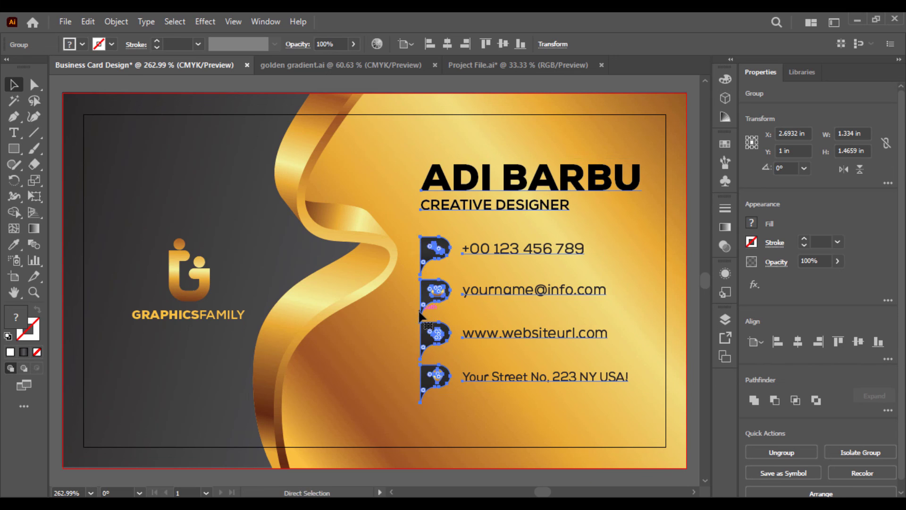
key("ctrl+minus")
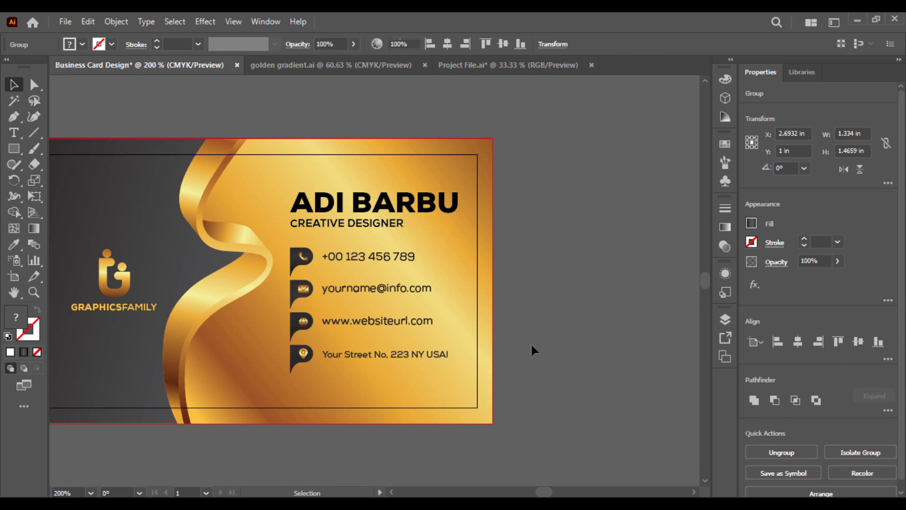
left_click(532, 350)
left_click_drag(227, 324, 336, 332)
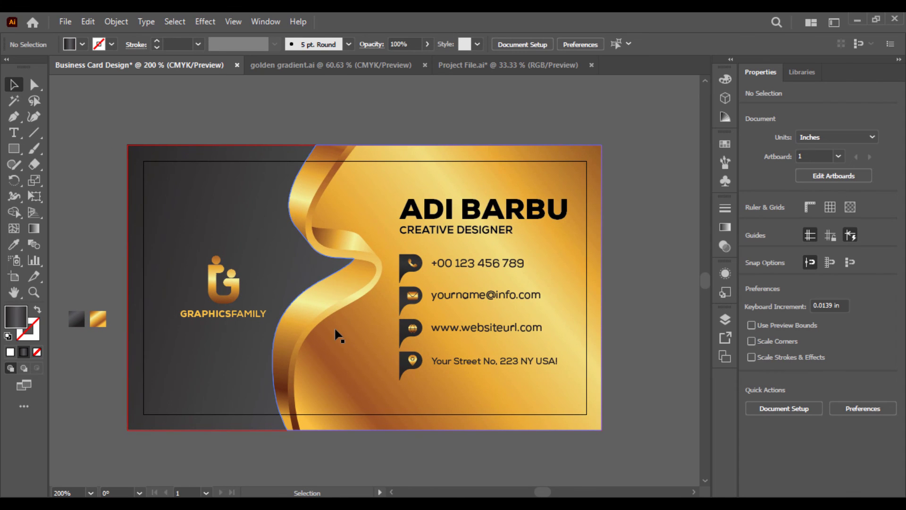